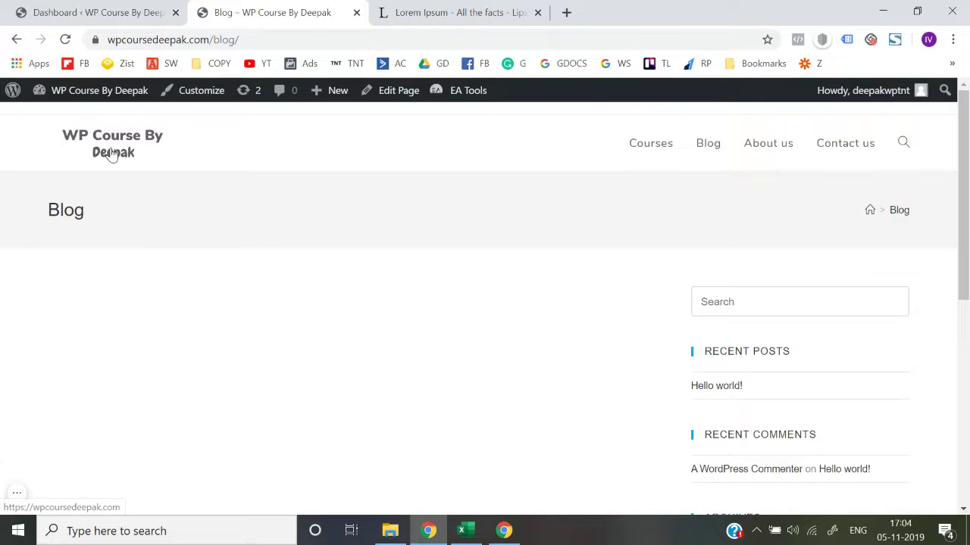
Step: Look over the live site's home page and its Blog page
{"action": "left_click", "coordinate": [112, 154]}
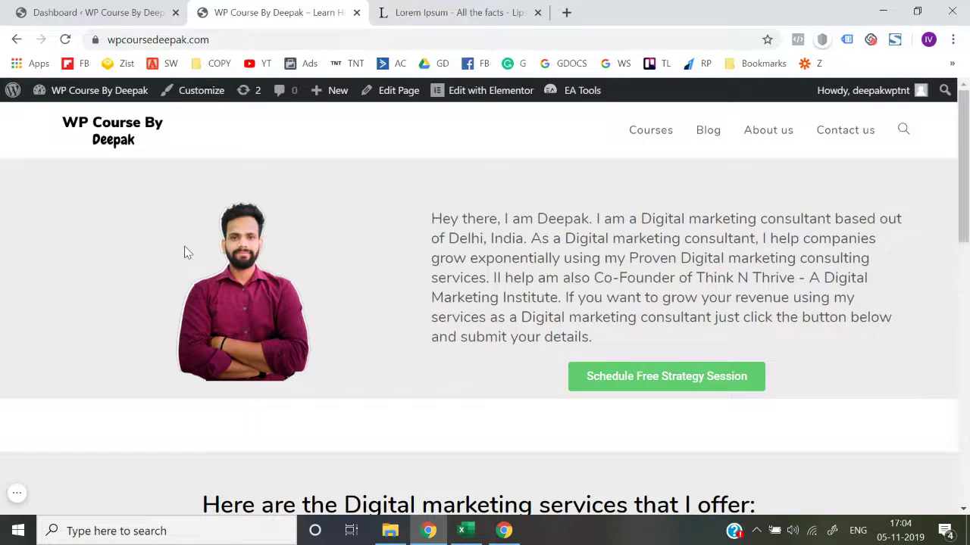
{"action": "scroll", "coordinate": [184, 252], "scroll_direction": "down", "scroll_amount": 10}
{"action": "scroll", "coordinate": [184, 253], "scroll_direction": "up", "scroll_amount": 10}
{"action": "left_click", "coordinate": [704, 139]}
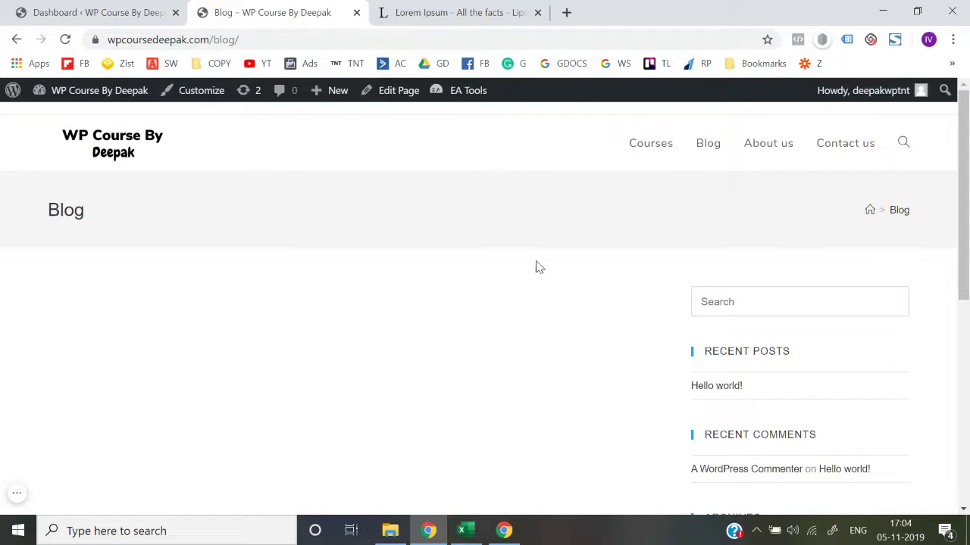
{"action": "scroll", "coordinate": [414, 352], "scroll_direction": "down", "scroll_amount": 5}
{"action": "scroll", "coordinate": [413, 352], "scroll_direction": "up", "scroll_amount": 5}
{"action": "left_click", "coordinate": [110, 148]}
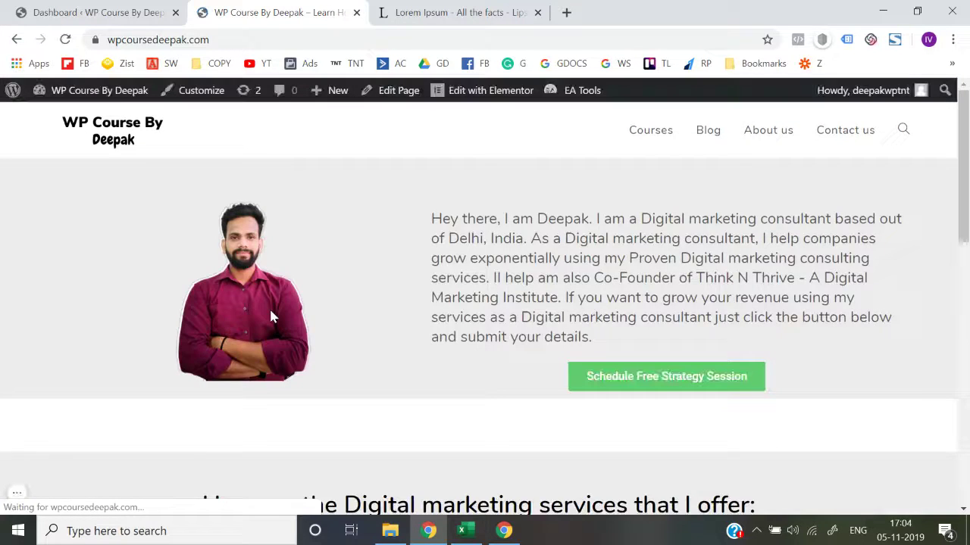
{"action": "scroll", "coordinate": [273, 316], "scroll_direction": "down", "scroll_amount": 15}
{"action": "scroll", "coordinate": [273, 317], "scroll_direction": "up", "scroll_amount": 15}
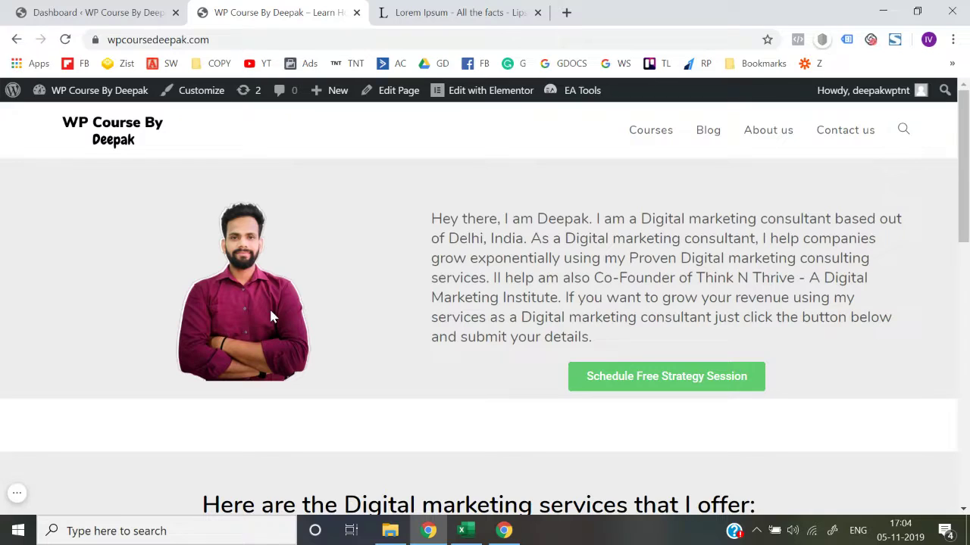
Step: Check the admin dashboard's Posts options and look over the sample text on lipsum.com, returning to the dashboard
{"action": "left_click", "coordinate": [123, 8]}
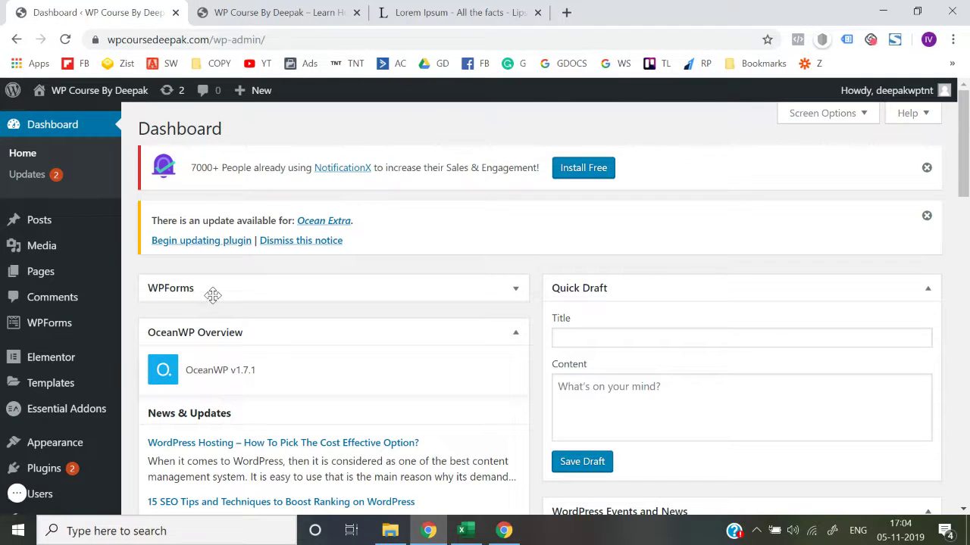
{"action": "mouse_move", "coordinate": [38, 225]}
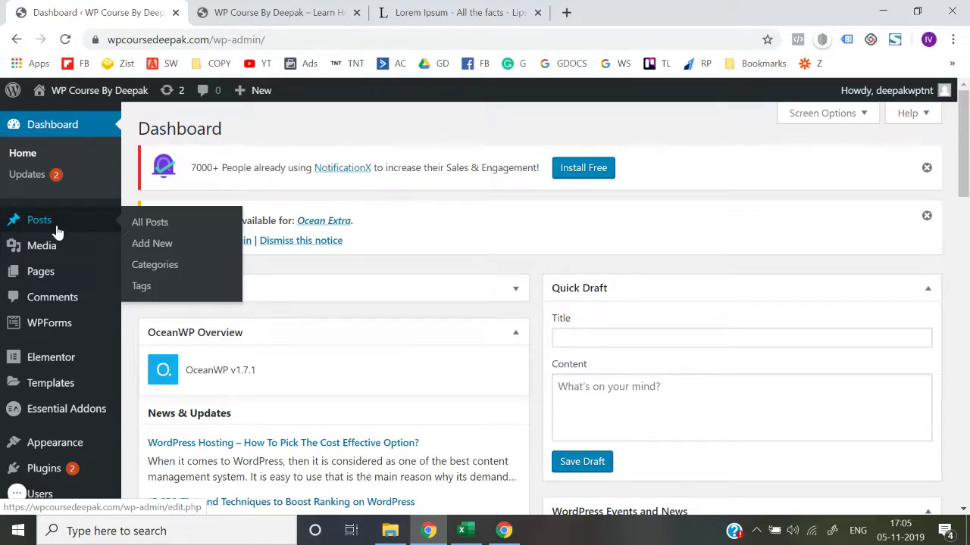
{"action": "key", "text": "ctrl+Tab"}
{"action": "key", "text": "ctrl+Tab"}
{"action": "scroll", "coordinate": [399, 382], "scroll_direction": "down", "scroll_amount": 2}
{"action": "scroll", "coordinate": [399, 383], "scroll_direction": "down", "scroll_amount": 3}
{"action": "scroll", "coordinate": [399, 382], "scroll_direction": "up", "scroll_amount": 17}
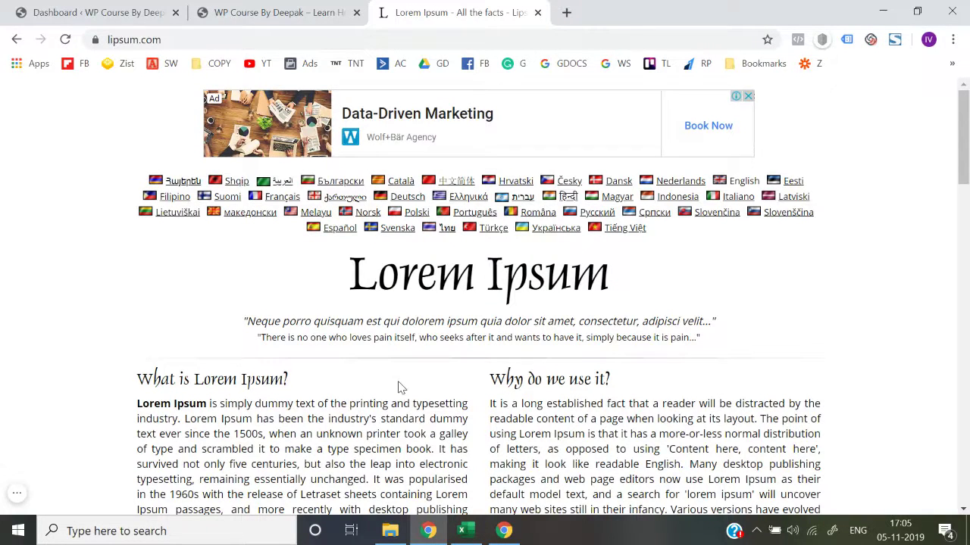
{"action": "key", "text": "ctrl+Tab"}
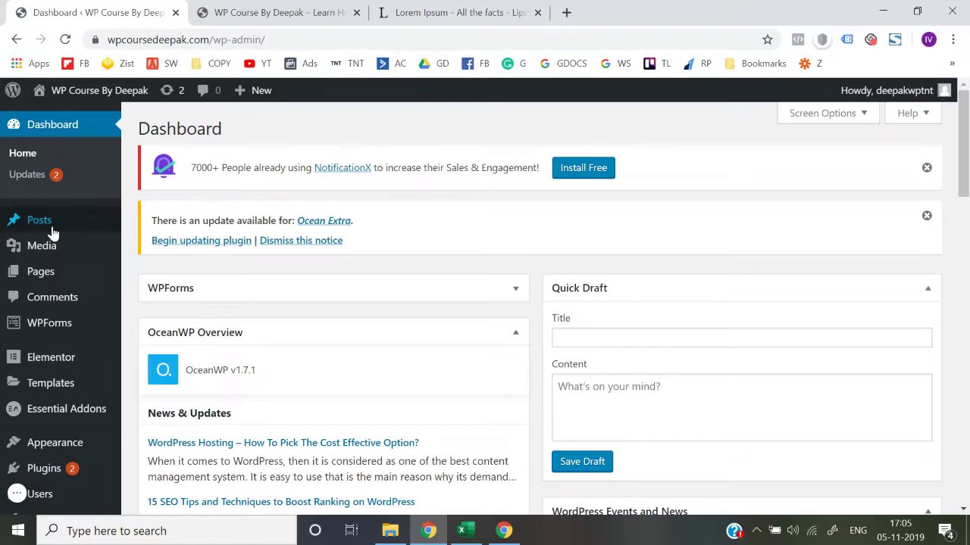
{"action": "mouse_move", "coordinate": [90, 228]}
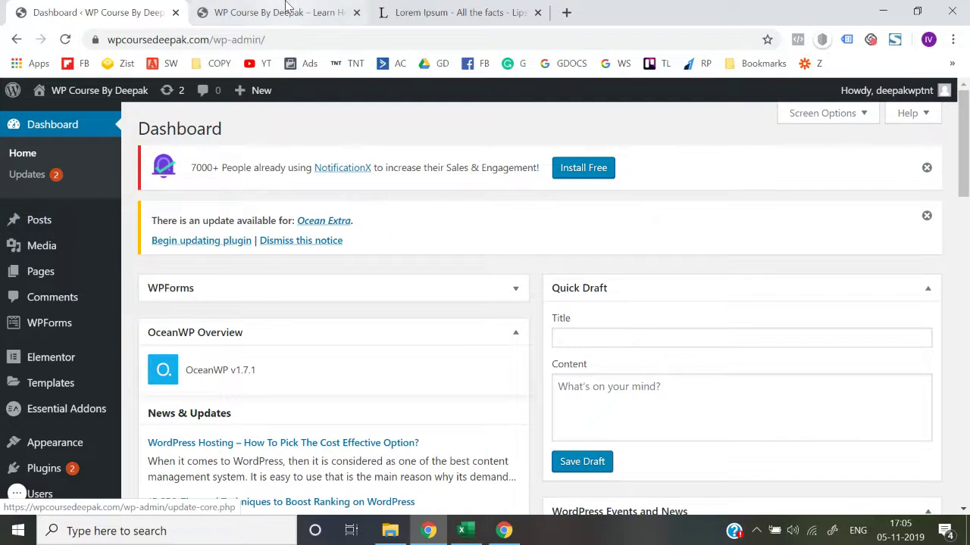
Step: Examine the live site's Blog page, including its content area and sidebar
{"action": "left_click", "coordinate": [281, 13]}
{"action": "left_click", "coordinate": [703, 140]}
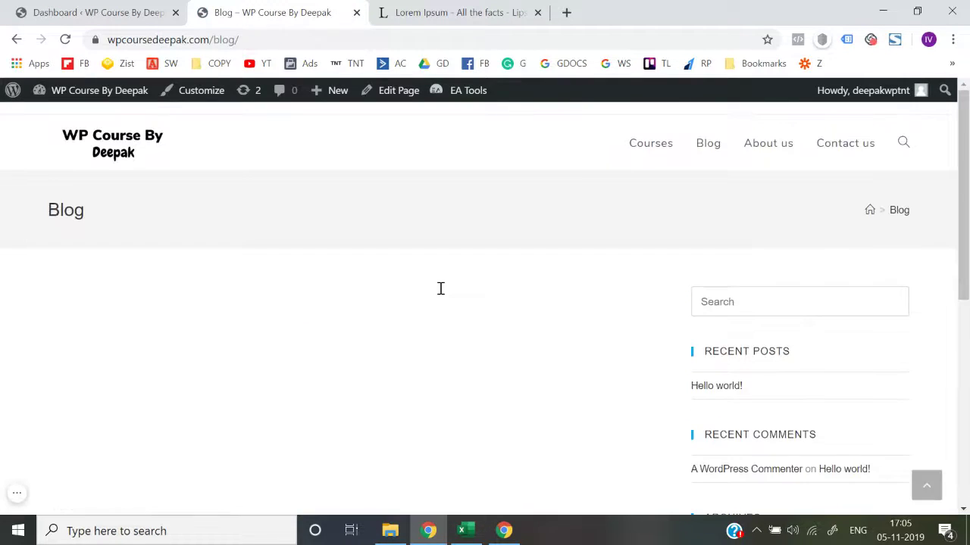
{"action": "scroll", "coordinate": [440, 288], "scroll_direction": "down", "scroll_amount": 5}
{"action": "scroll", "coordinate": [440, 288], "scroll_direction": "up", "scroll_amount": 5}
{"action": "scroll", "coordinate": [440, 288], "scroll_direction": "down", "scroll_amount": 5}
{"action": "scroll", "coordinate": [440, 288], "scroll_direction": "up", "scroll_amount": 5}
{"action": "scroll", "coordinate": [440, 288], "scroll_direction": "down", "scroll_amount": 5}
{"action": "scroll", "coordinate": [440, 288], "scroll_direction": "up", "scroll_amount": 5}
Step: Create a new post titled "What is Lorem Ipsum?" using the heading copied from lipsum.com
{"action": "left_click", "coordinate": [126, 11]}
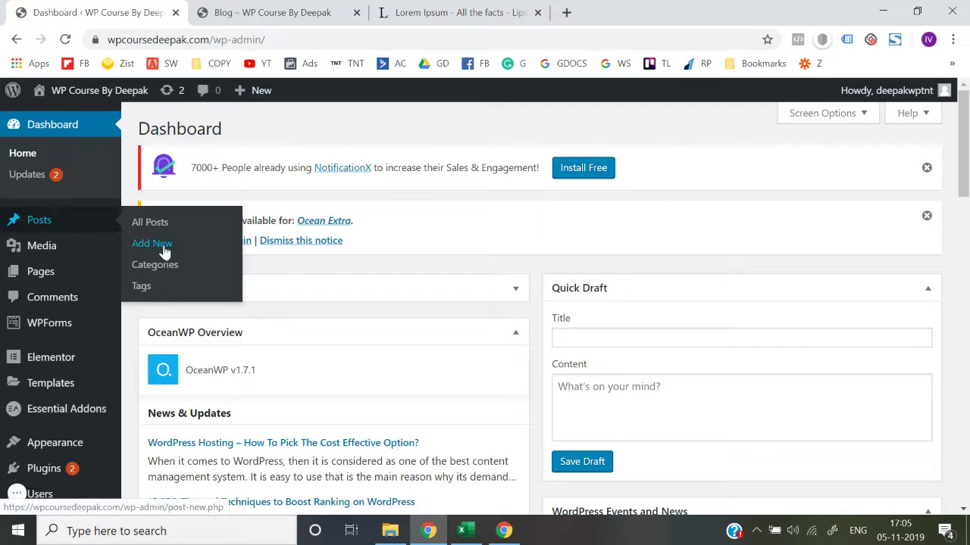
{"action": "left_click", "coordinate": [163, 248]}
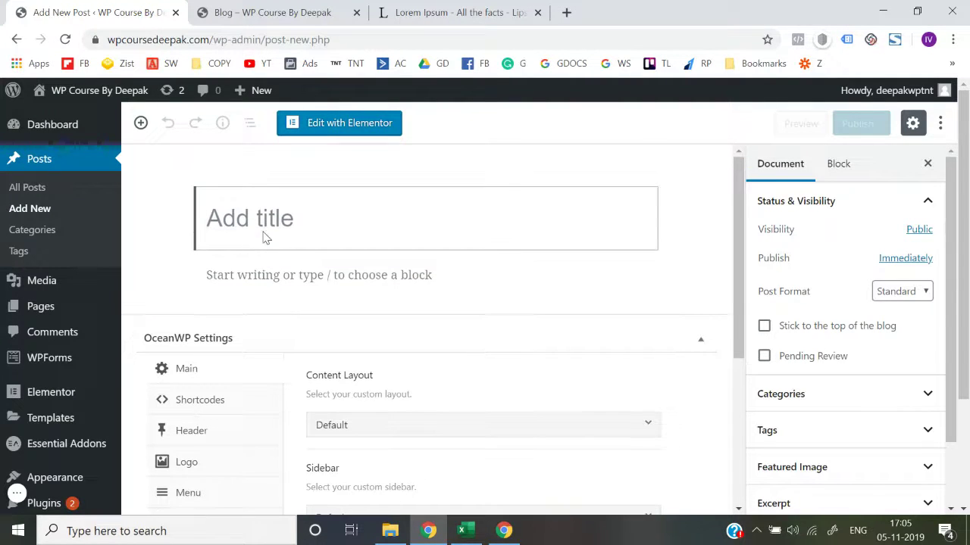
{"action": "left_click", "coordinate": [447, 12]}
{"action": "scroll", "coordinate": [339, 333], "scroll_direction": "down", "scroll_amount": 1}
{"action": "left_click_drag", "start_coordinate": [290, 315], "coordinate": [142, 317]}
{"action": "key", "text": "ctrl+c"}
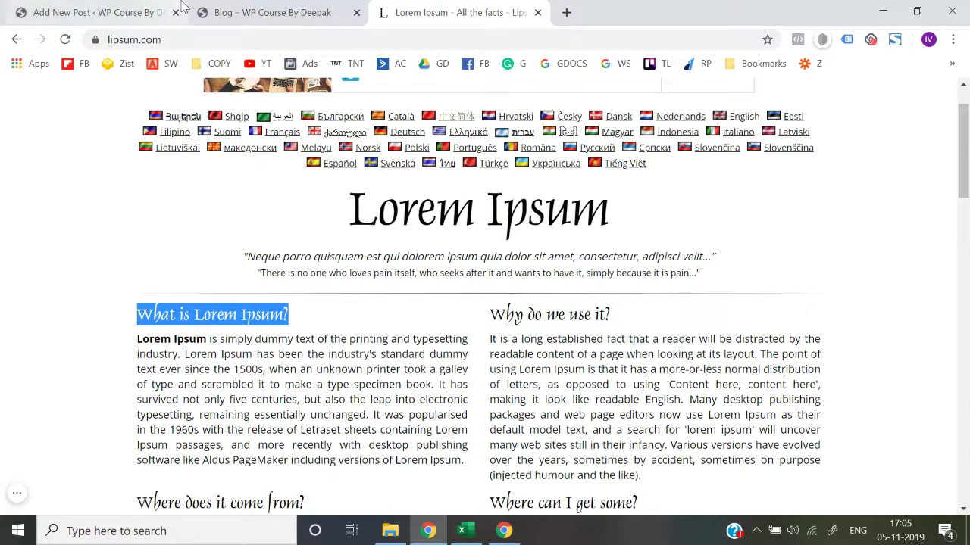
{"action": "left_click", "coordinate": [151, 12]}
{"action": "key", "text": "ctrl+v"}
{"action": "left_click", "coordinate": [196, 275]}
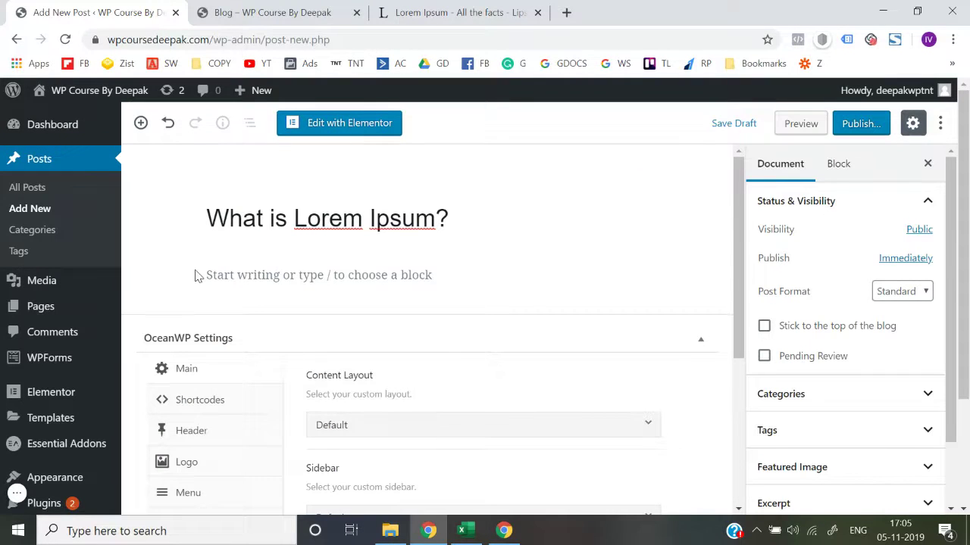
{"action": "left_click", "coordinate": [257, 278]}
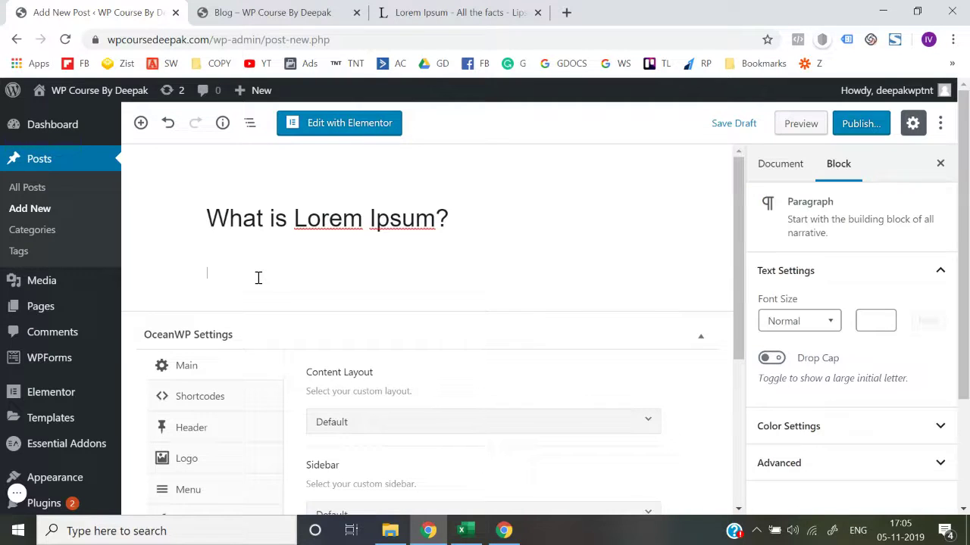
{"action": "left_click", "coordinate": [169, 260]}
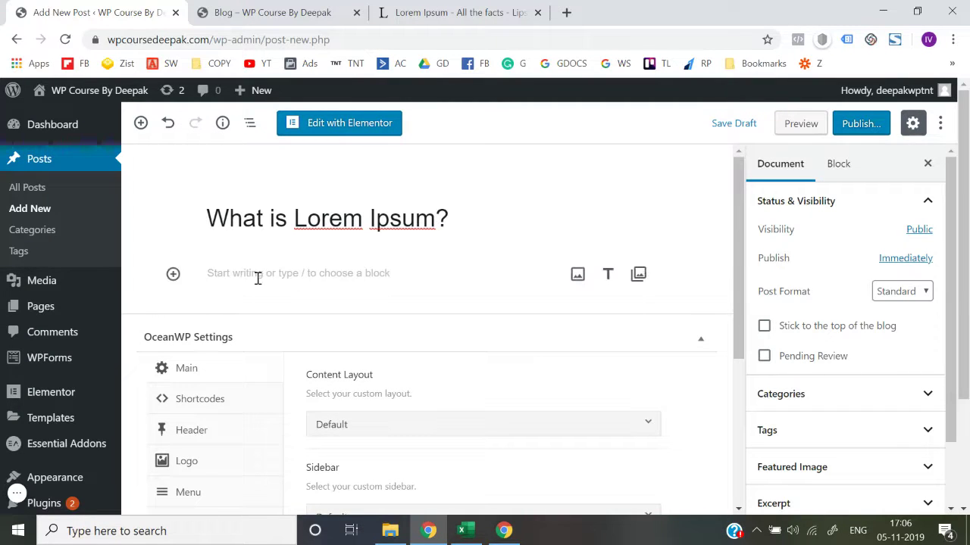
{"action": "left_click", "coordinate": [288, 278]}
{"action": "left_click", "coordinate": [147, 237]}
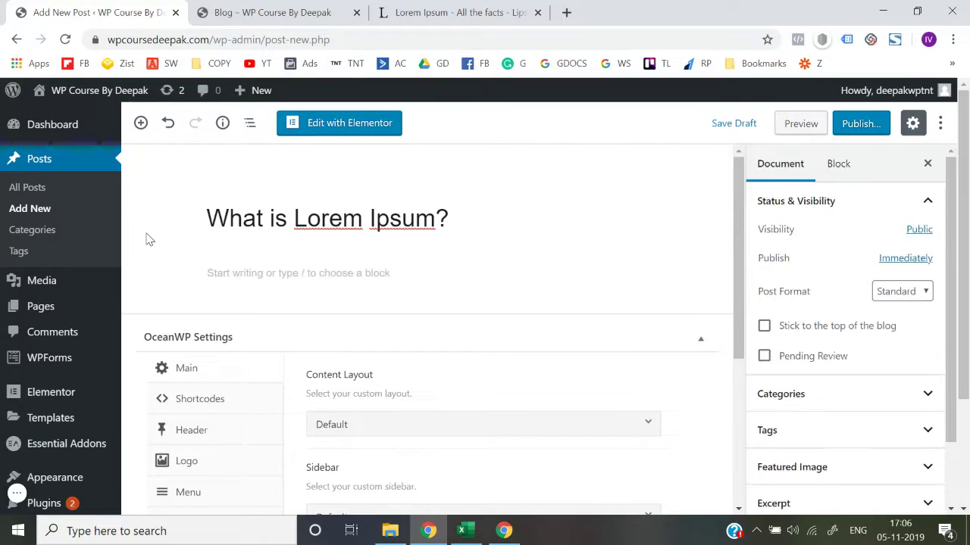
Step: Copy the paragraph under "What is Lorem Ipsum?" from lipsum.com into the post's body
{"action": "left_click", "coordinate": [228, 280]}
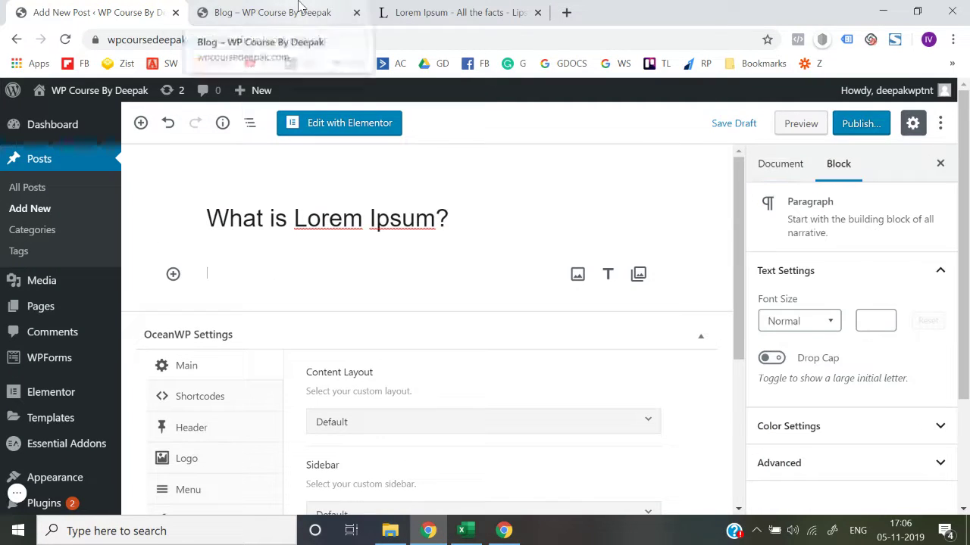
{"action": "left_click", "coordinate": [299, 9]}
{"action": "left_click", "coordinate": [439, 9]}
{"action": "scroll", "coordinate": [148, 379], "scroll_direction": "down", "scroll_amount": 2}
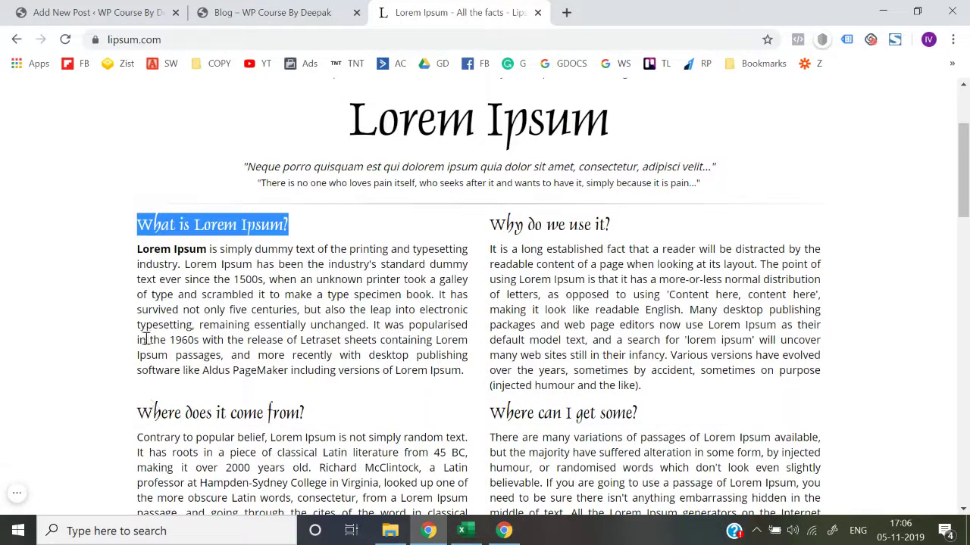
{"action": "left_click_drag", "start_coordinate": [137, 253], "coordinate": [463, 372]}
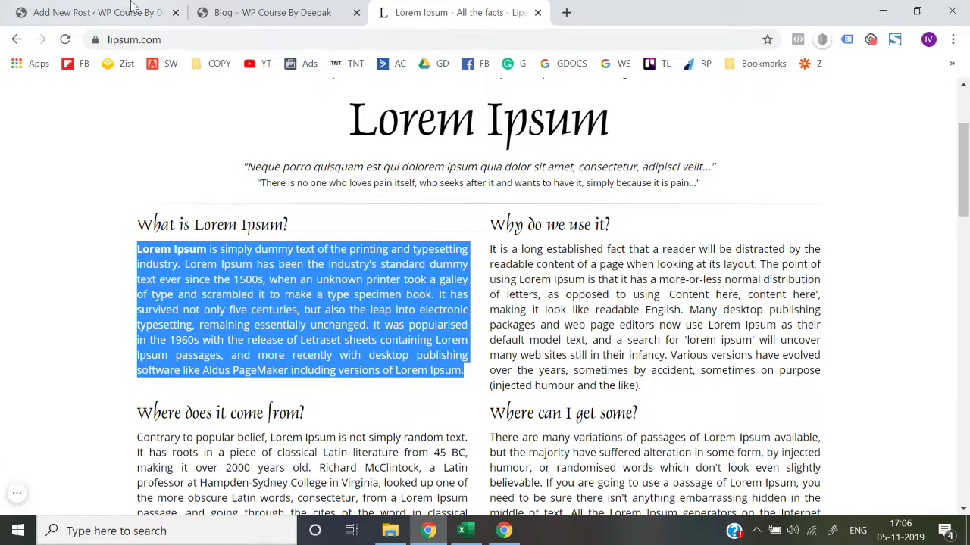
{"action": "left_click", "coordinate": [98, 12]}
{"action": "left_click", "coordinate": [311, 275]}
{"action": "key", "text": "ctrl+v"}
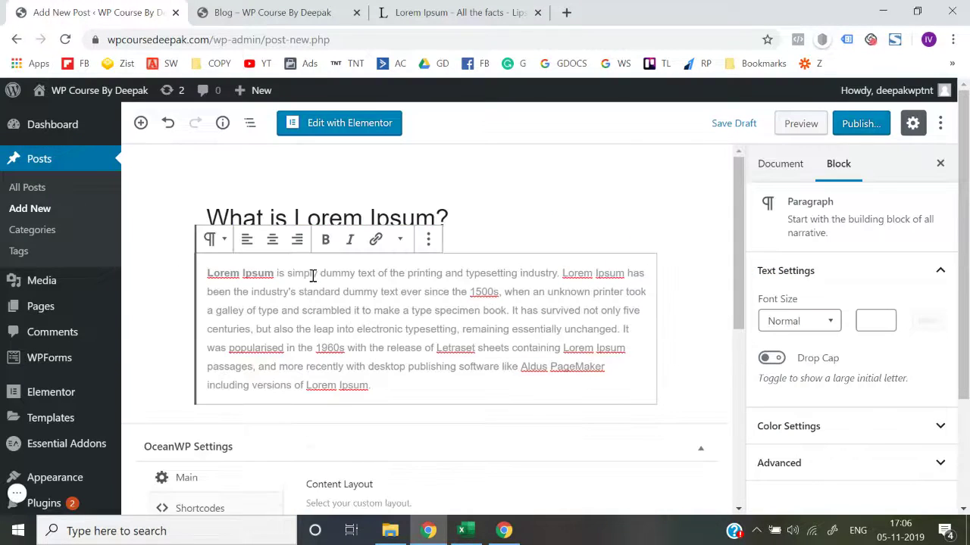
{"action": "left_click", "coordinate": [129, 372]}
{"action": "scroll", "coordinate": [313, 370], "scroll_direction": "down", "scroll_amount": 1}
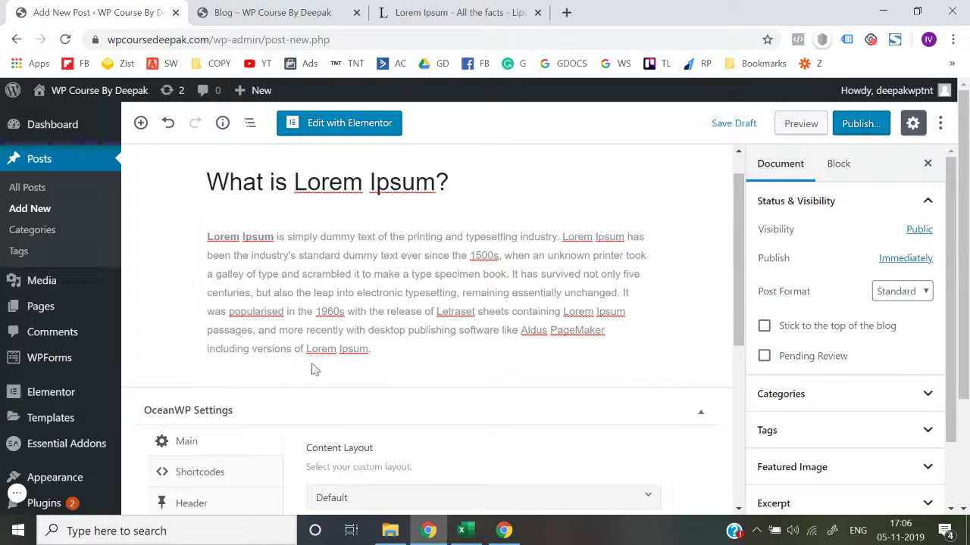
Step: Add an image block below the paragraph and upload background-board-chart-data-590041 from Downloads into it
{"action": "left_click", "coordinate": [384, 347]}
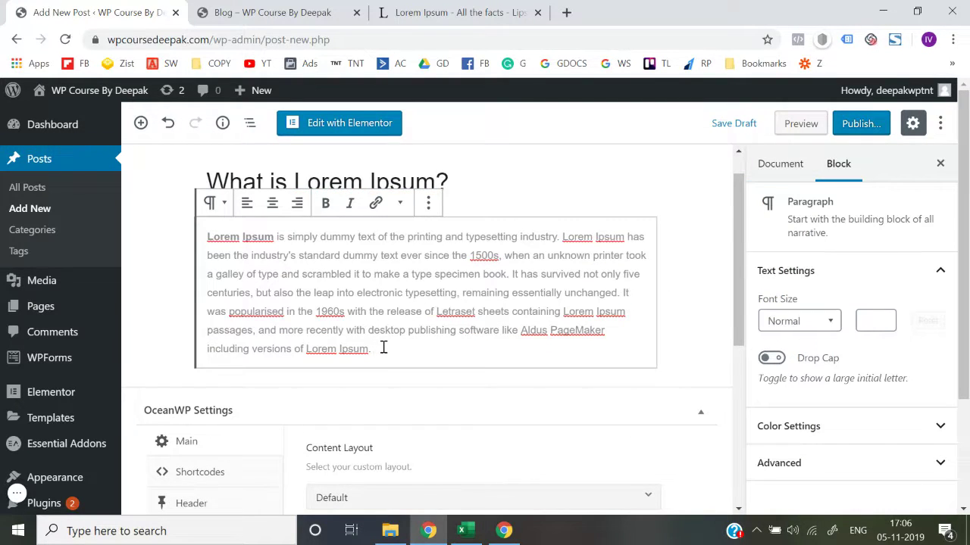
{"action": "key", "text": "Return"}
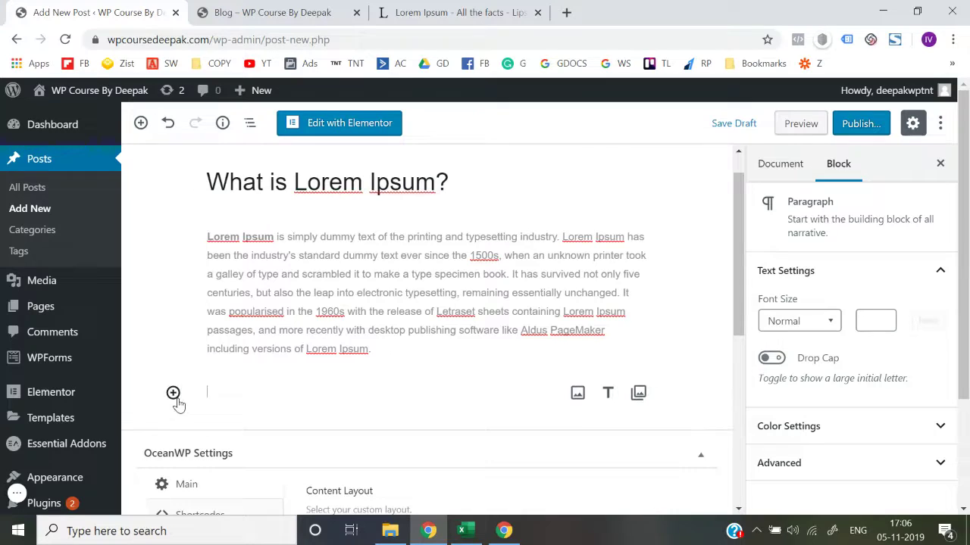
{"action": "left_click", "coordinate": [173, 393]}
{"action": "left_click", "coordinate": [158, 394]}
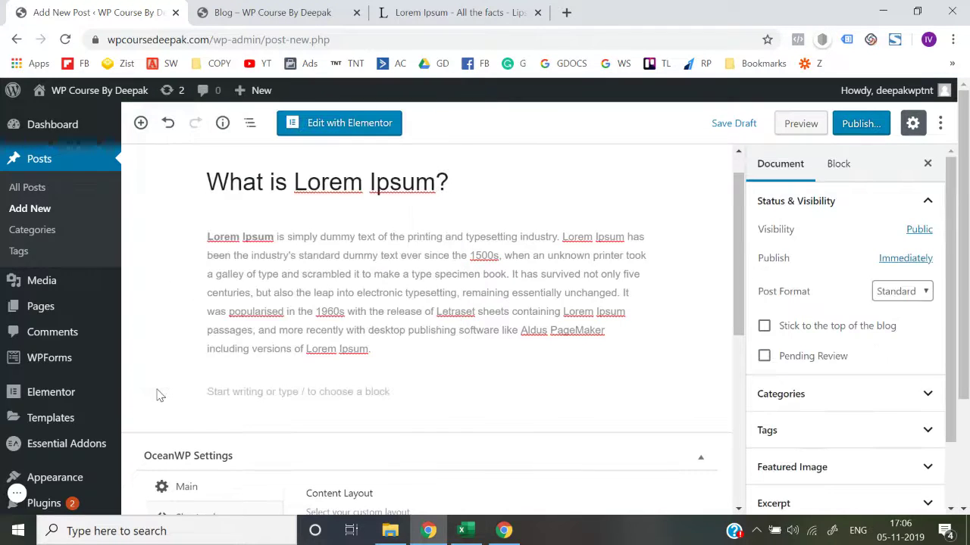
{"action": "left_click", "coordinate": [173, 393]}
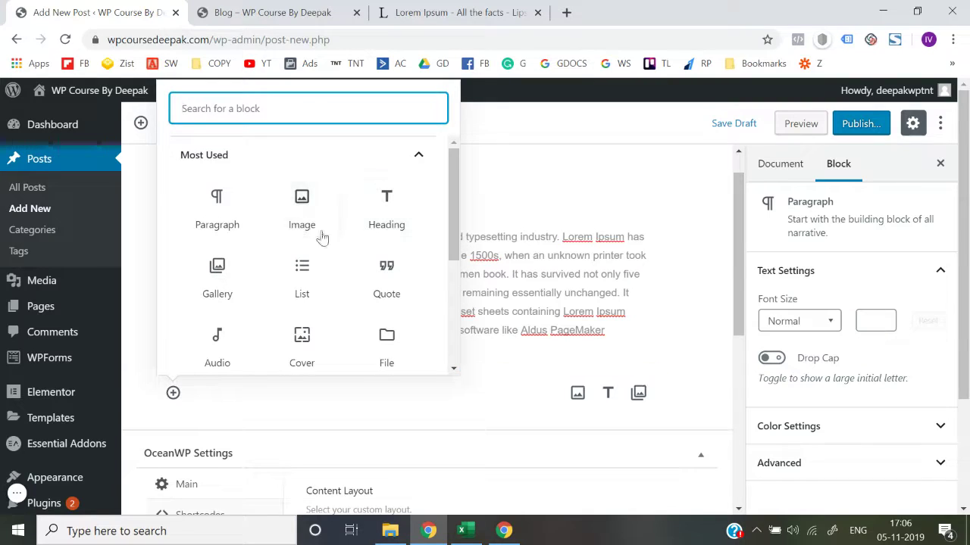
{"action": "left_click", "coordinate": [309, 226]}
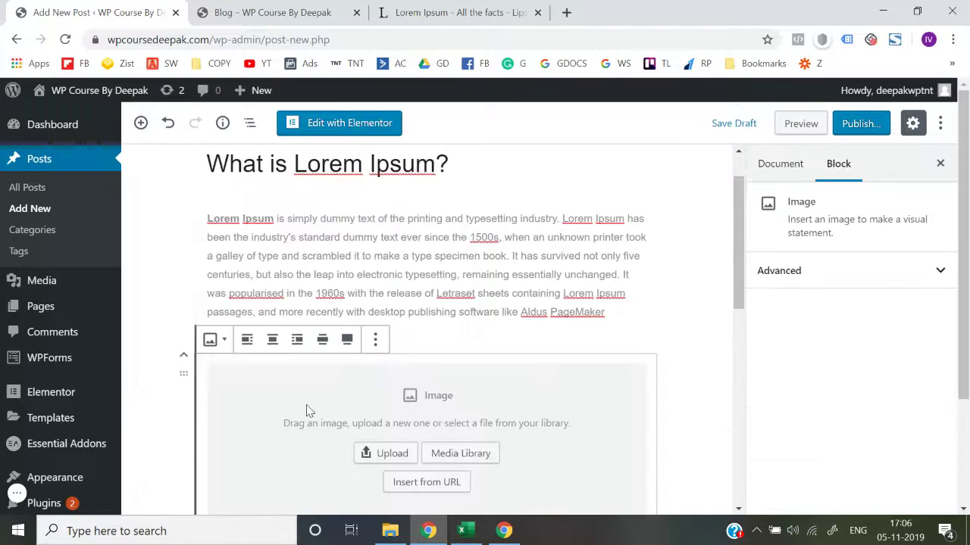
{"action": "scroll", "coordinate": [308, 407], "scroll_direction": "down", "scroll_amount": 1}
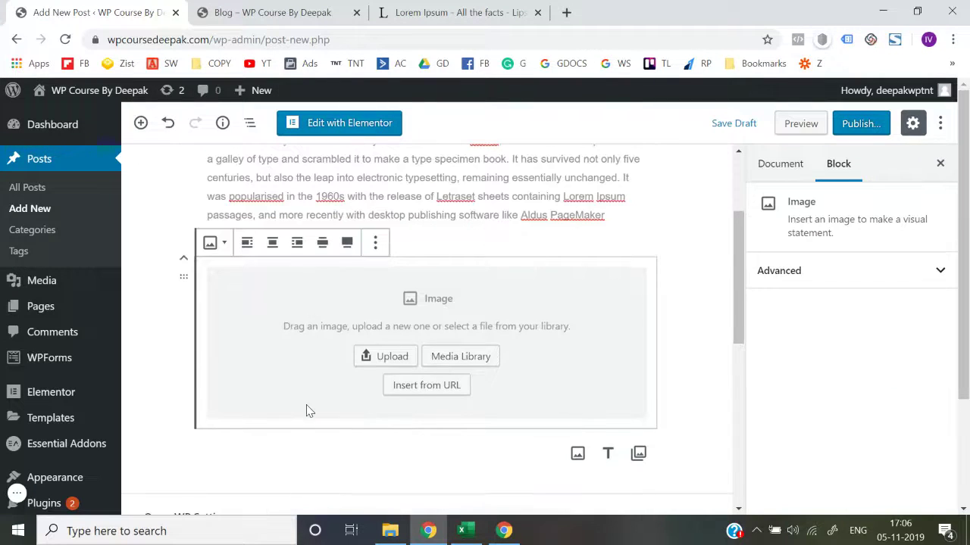
{"action": "left_click", "coordinate": [389, 361]}
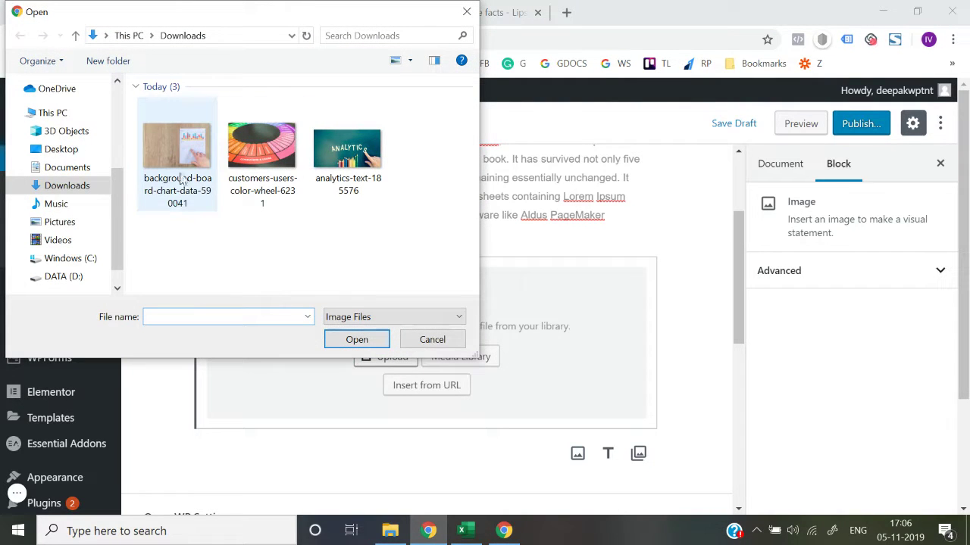
{"action": "double_click", "coordinate": [181, 185]}
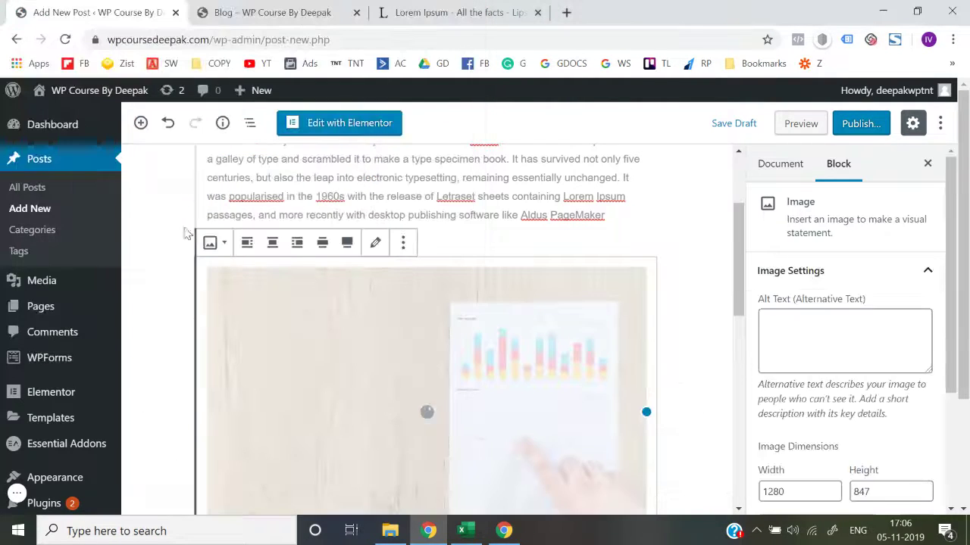
{"action": "scroll", "coordinate": [197, 352], "scroll_direction": "down", "scroll_amount": 2}
{"action": "scroll", "coordinate": [197, 352], "scroll_direction": "down", "scroll_amount": 2}
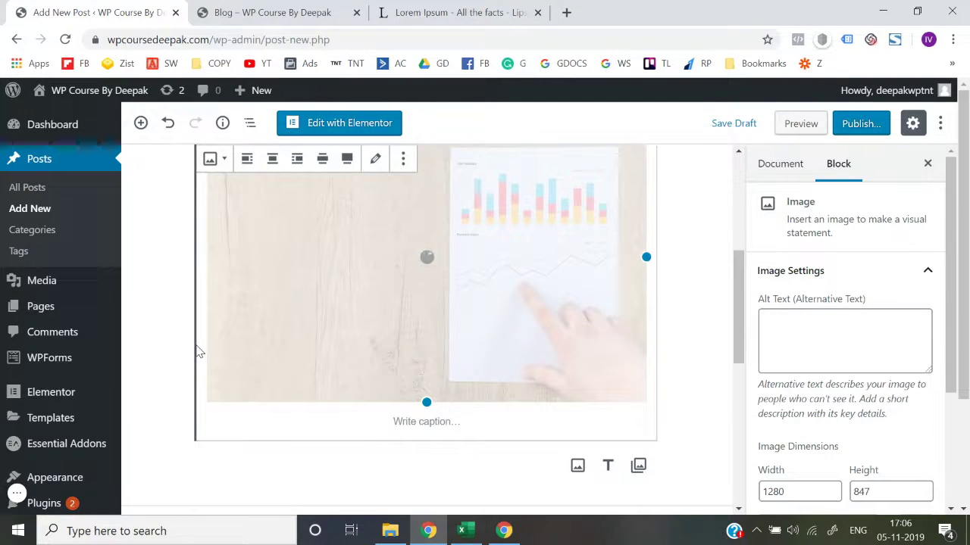
{"action": "scroll", "coordinate": [199, 352], "scroll_direction": "up", "scroll_amount": 1}
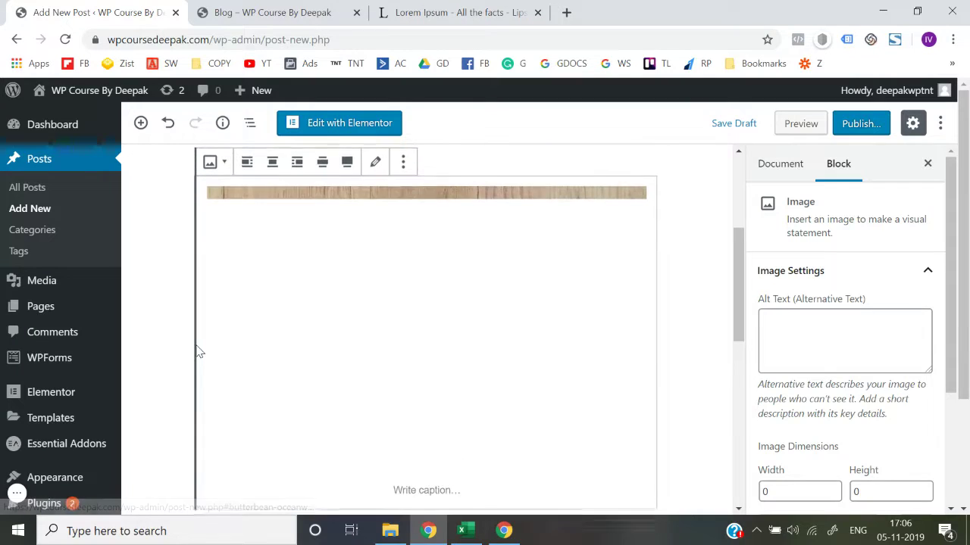
Step: Add an empty paragraph block below the chart image in the post
{"action": "scroll", "coordinate": [199, 351], "scroll_direction": "down", "scroll_amount": 2}
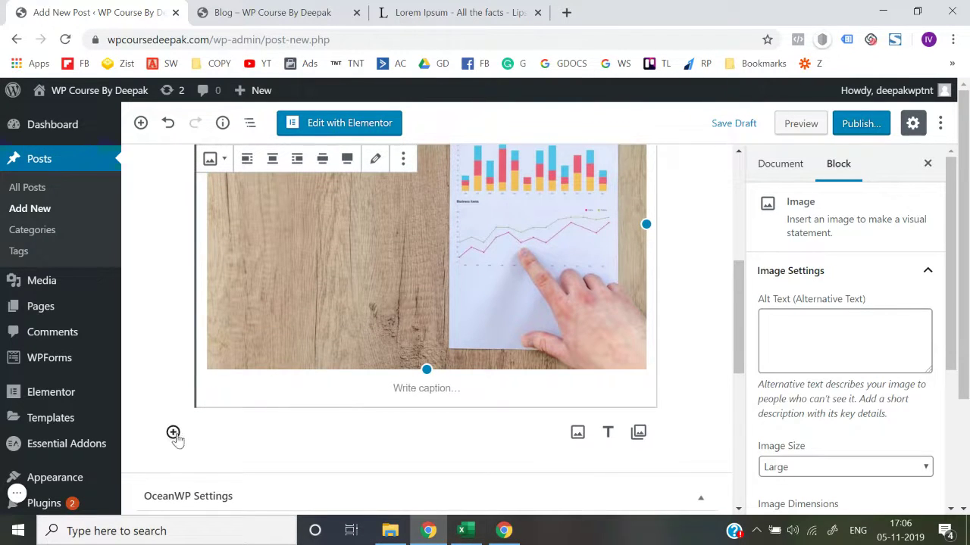
{"action": "scroll", "coordinate": [180, 447], "scroll_direction": "down", "scroll_amount": 1}
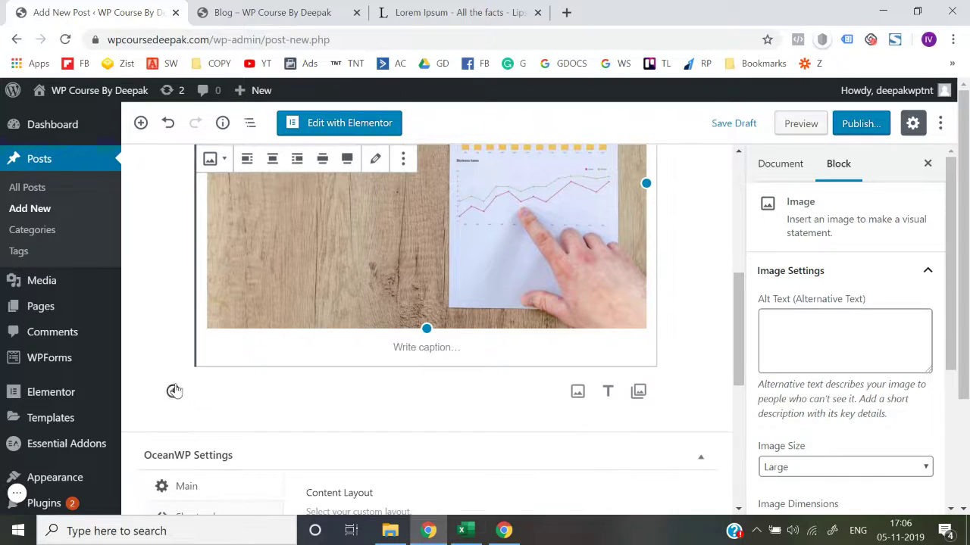
{"action": "left_click", "coordinate": [173, 394]}
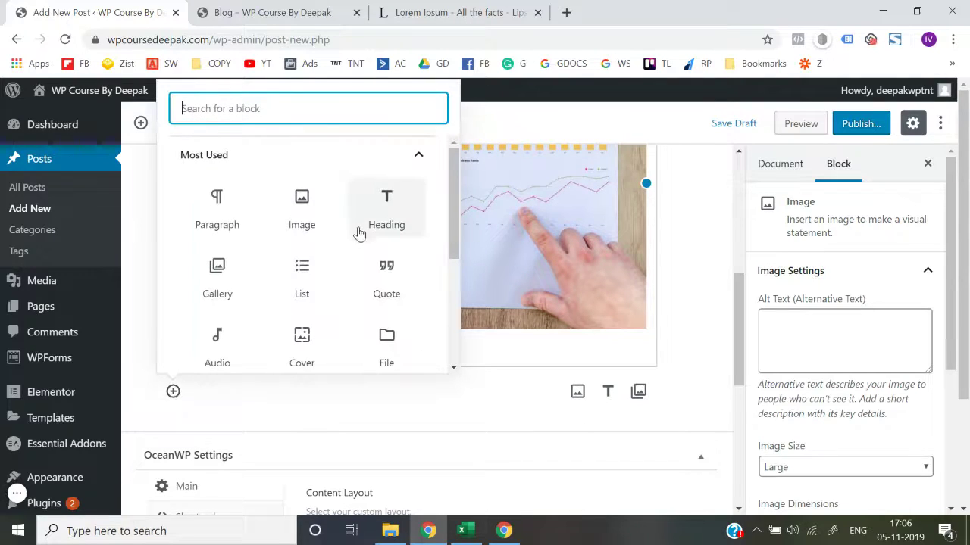
{"action": "left_click", "coordinate": [233, 228]}
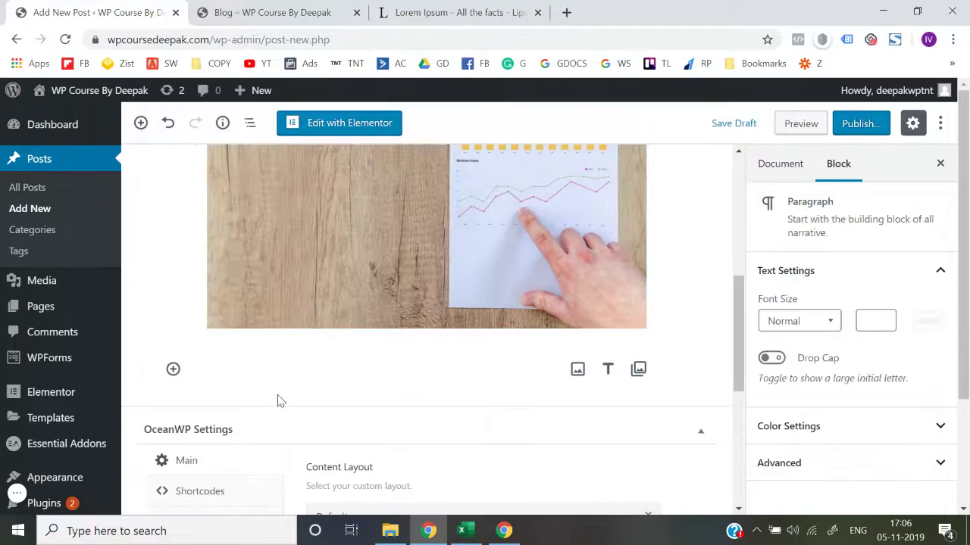
Step: Copy both paragraphs under "Where does it come from?" from lipsum.com into the new block below the image
{"action": "left_click", "coordinate": [269, 12]}
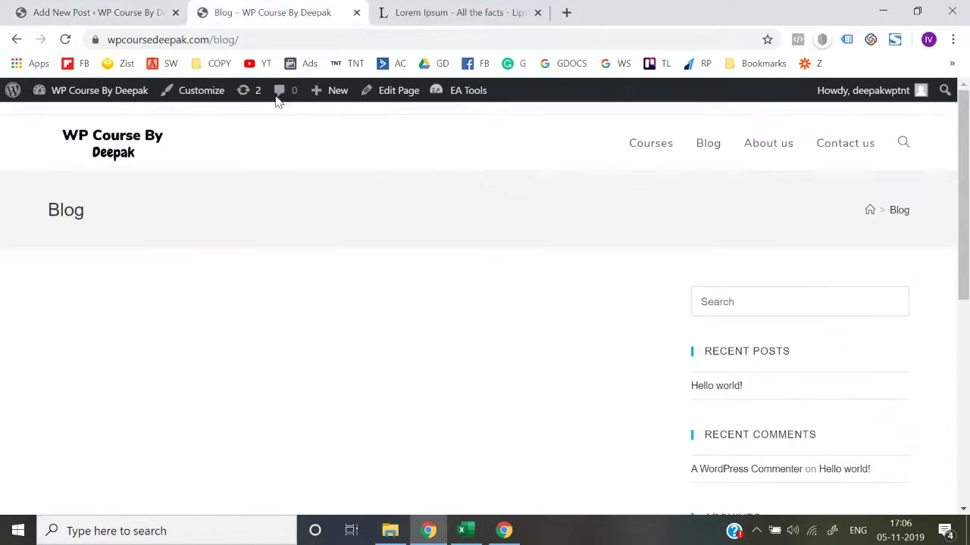
{"action": "left_click", "coordinate": [439, 12]}
{"action": "scroll", "coordinate": [293, 337], "scroll_direction": "down", "scroll_amount": 3}
{"action": "left_click_drag", "start_coordinate": [138, 191], "coordinate": [399, 450]}
{"action": "key", "text": "ctrl+c"}
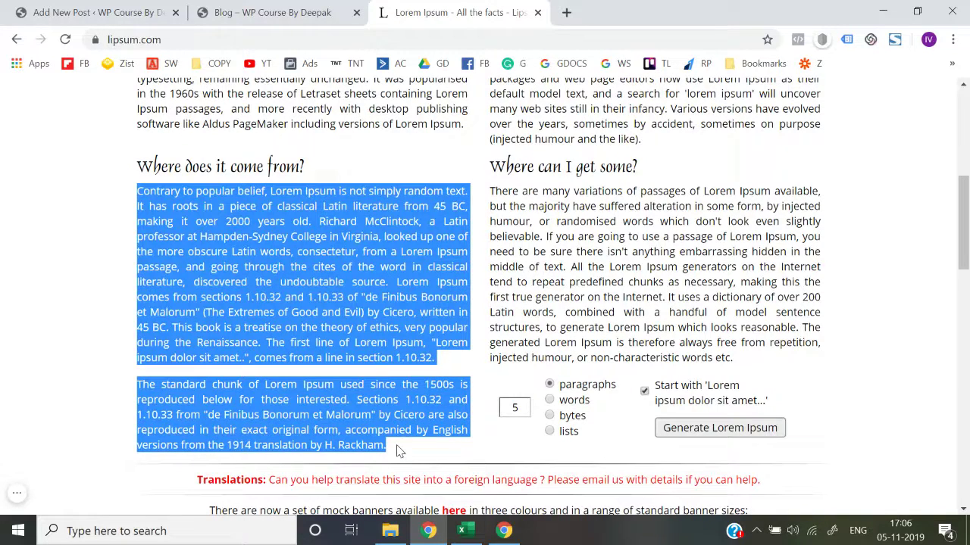
{"action": "left_click", "coordinate": [99, 12]}
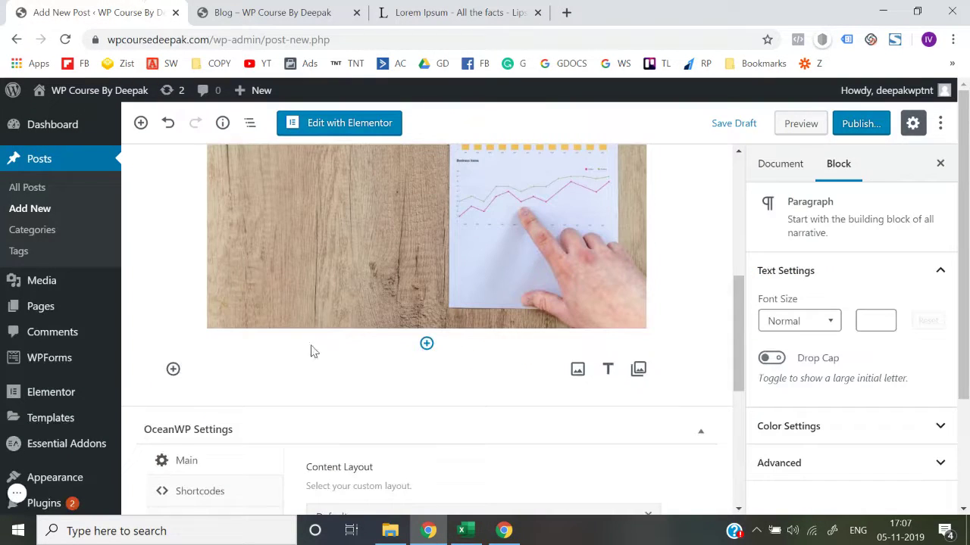
{"action": "key", "text": "ctrl+v"}
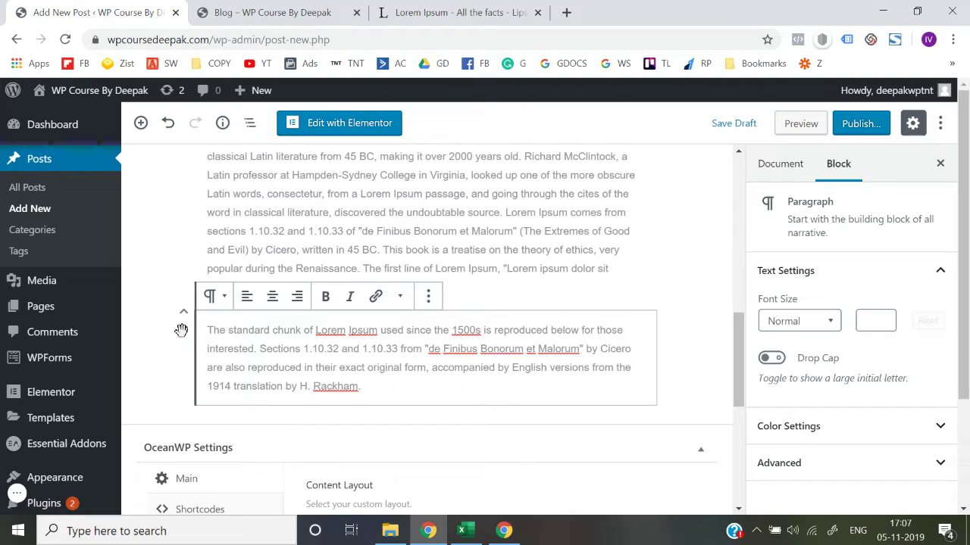
{"action": "left_click", "coordinate": [168, 359]}
{"action": "scroll", "coordinate": [326, 349], "scroll_direction": "up", "scroll_amount": 1}
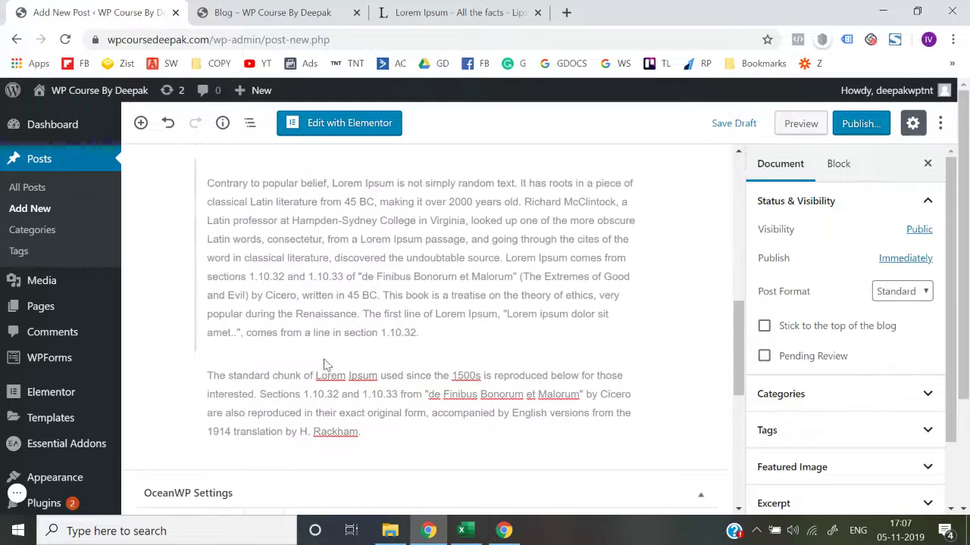
Step: Make the sentence "Contrary to popular belief, Lorem Ipsum is not simply random text." bold
{"action": "left_click", "coordinate": [337, 312]}
{"action": "scroll", "coordinate": [339, 299], "scroll_direction": "up", "scroll_amount": 1}
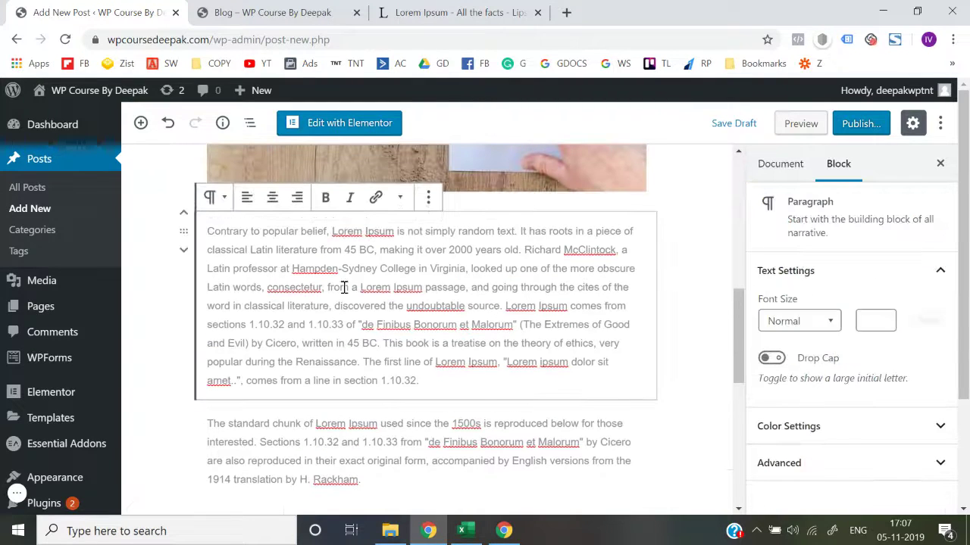
{"action": "left_click_drag", "start_coordinate": [208, 231], "coordinate": [520, 225]}
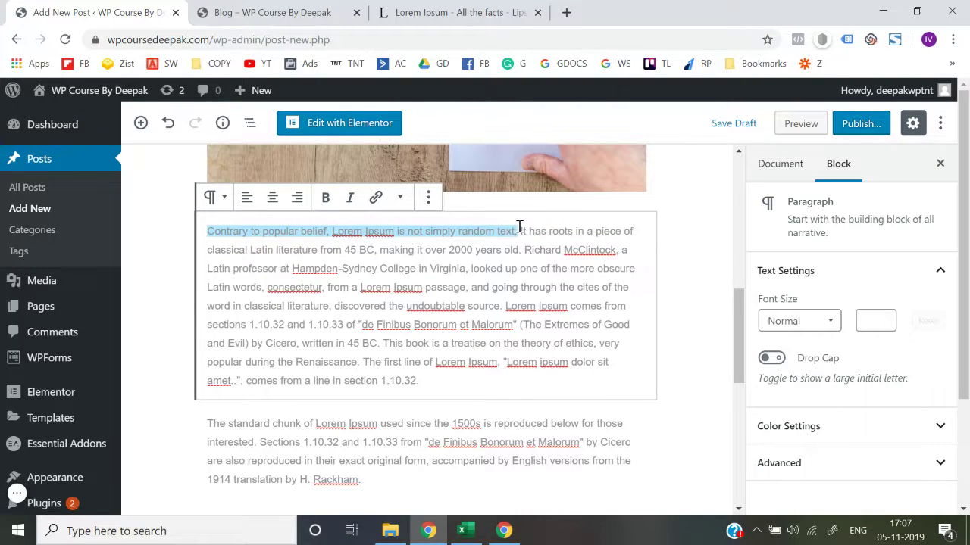
{"action": "left_click", "coordinate": [337, 199]}
{"action": "left_click", "coordinate": [159, 323]}
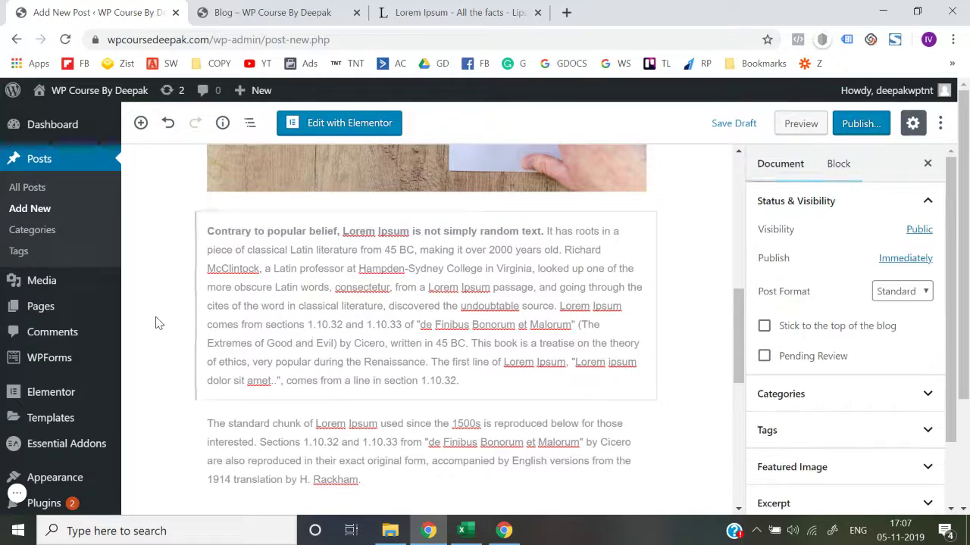
Step: Italicize the sentence "This book is a treatise on the theory of ethics, very popular during the Renaissance."
{"action": "scroll", "coordinate": [555, 303], "scroll_direction": "down", "scroll_amount": 1}
{"action": "left_click", "coordinate": [525, 301]}
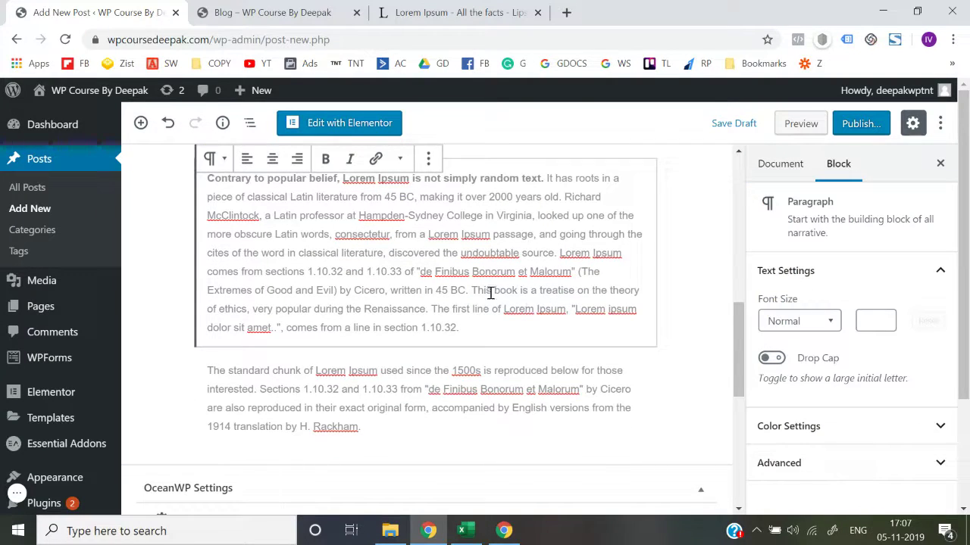
{"action": "left_click_drag", "start_coordinate": [473, 290], "coordinate": [429, 309]}
{"action": "left_click", "coordinate": [350, 158]}
{"action": "left_click", "coordinate": [167, 311]}
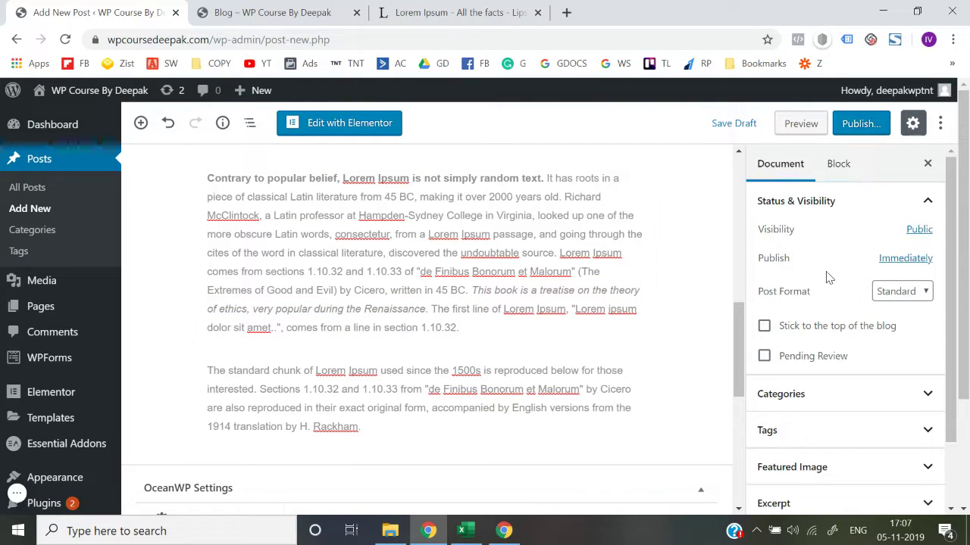
Step: Create a new category named "Facebook ads" and assign it to the post
{"action": "scroll", "coordinate": [825, 276], "scroll_direction": "down", "scroll_amount": 1}
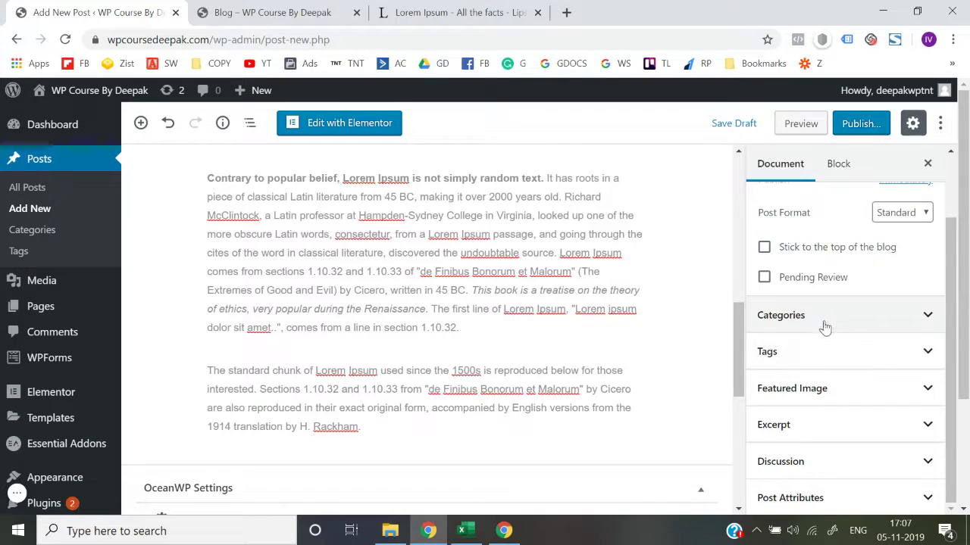
{"action": "scroll", "coordinate": [309, 360], "scroll_direction": "up", "scroll_amount": 8}
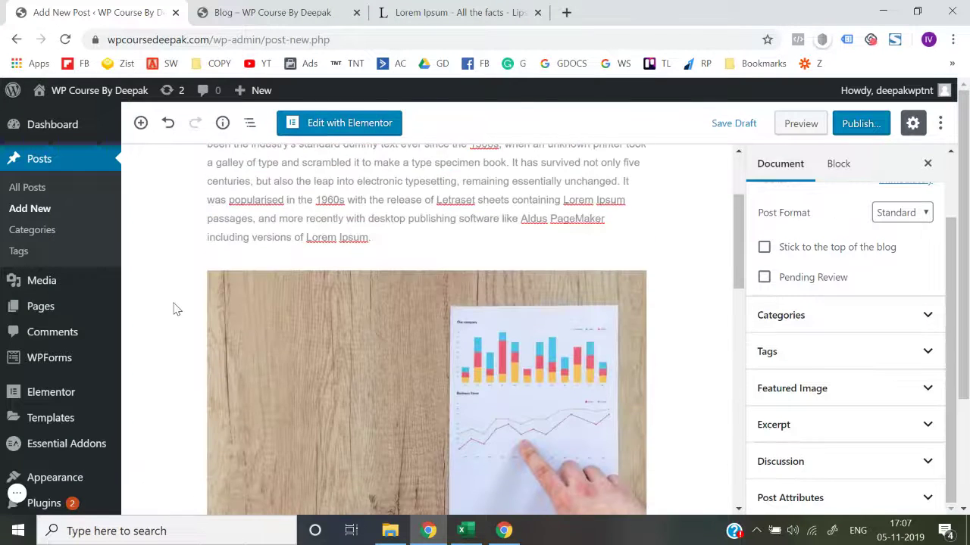
{"action": "scroll", "coordinate": [173, 309], "scroll_direction": "down", "scroll_amount": 10}
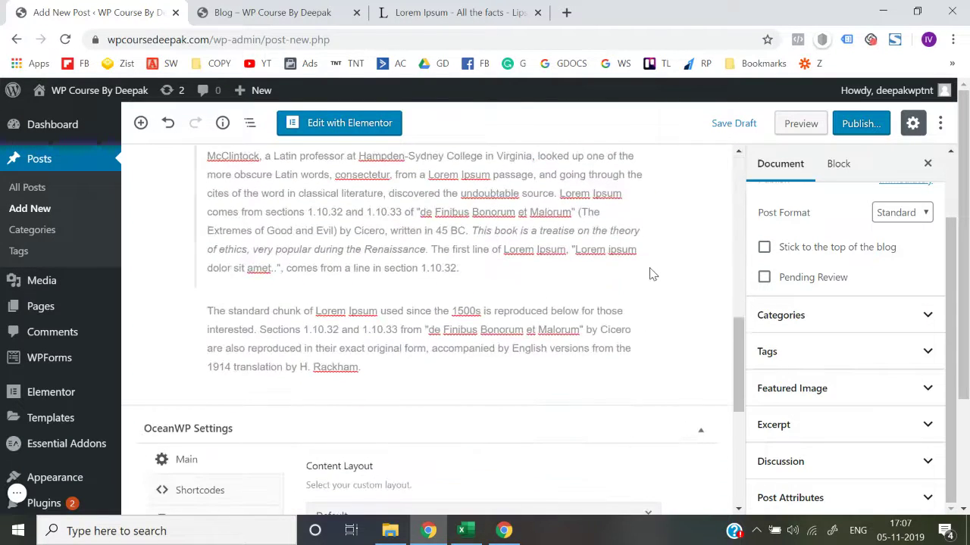
{"action": "scroll", "coordinate": [633, 279], "scroll_direction": "up", "scroll_amount": 1}
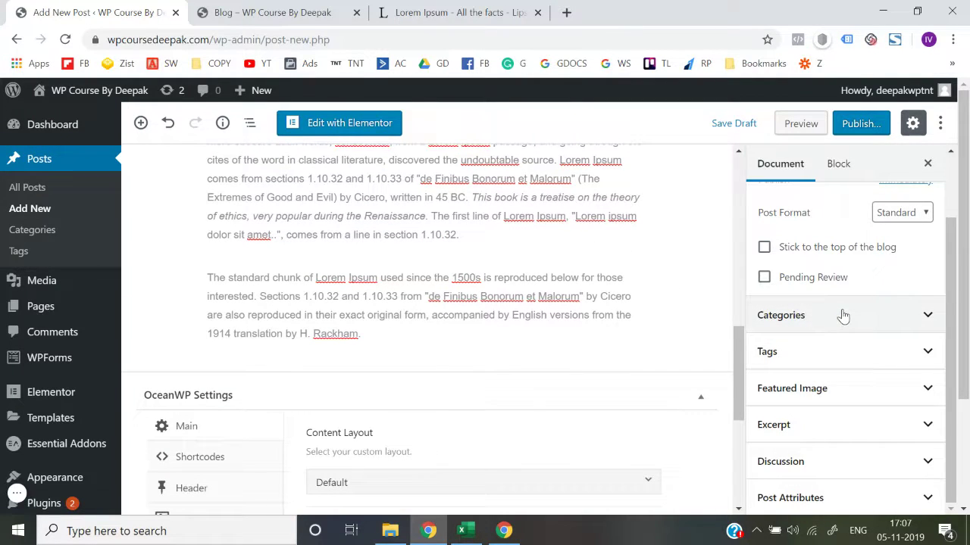
{"action": "left_click", "coordinate": [872, 320]}
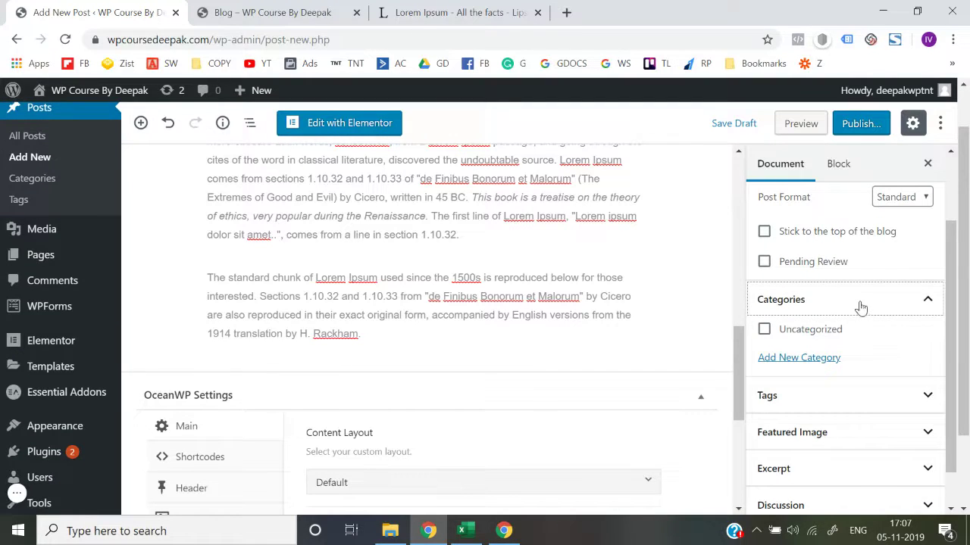
{"action": "left_click", "coordinate": [802, 361]}
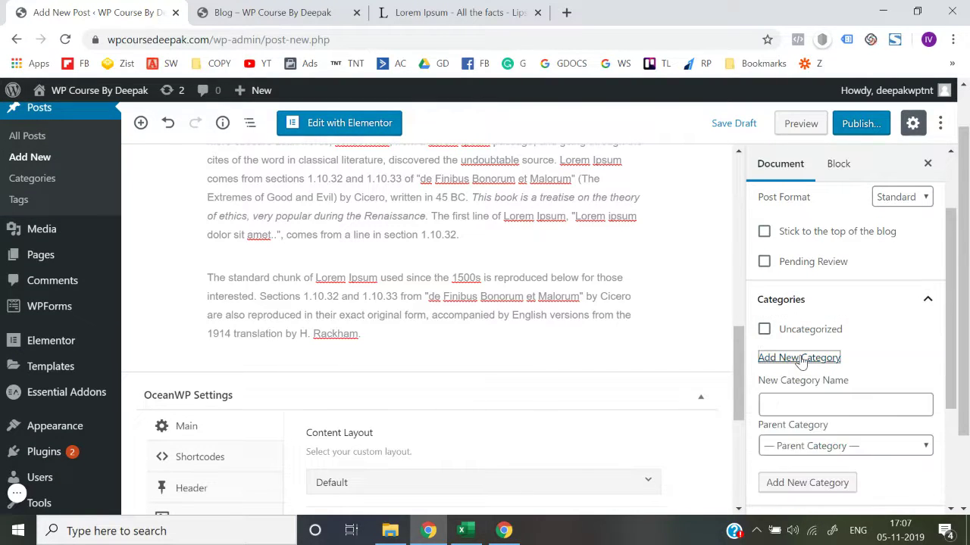
{"action": "left_click", "coordinate": [796, 406]}
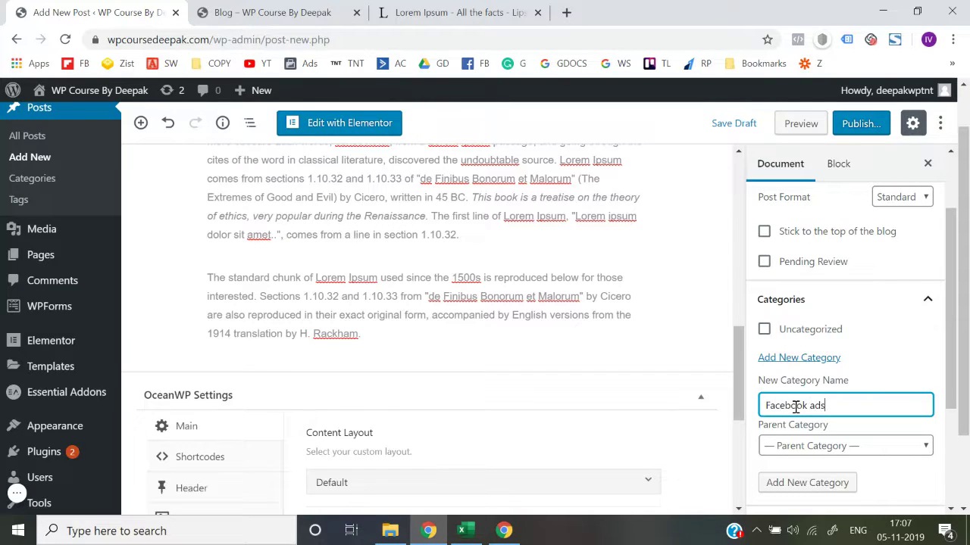
{"action": "left_click", "coordinate": [820, 489]}
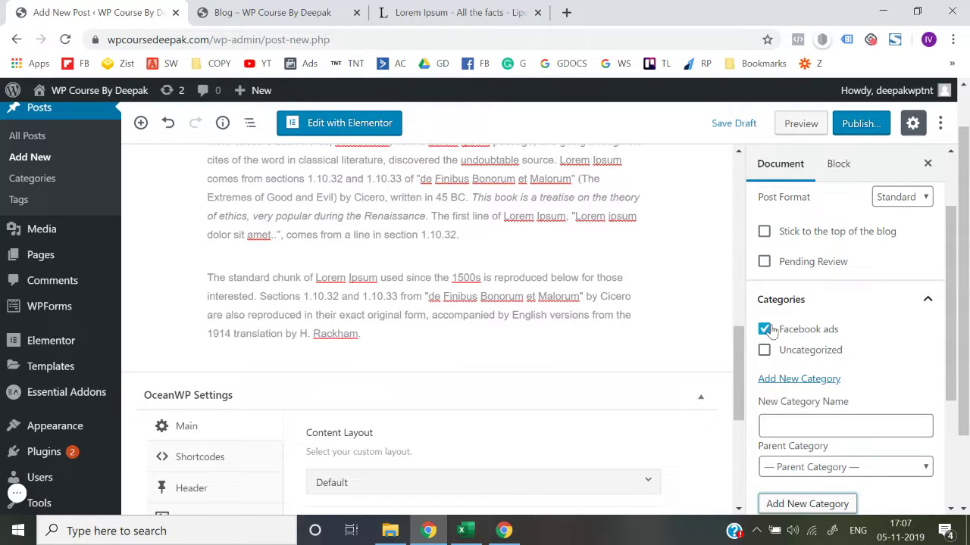
{"action": "left_click", "coordinate": [928, 303]}
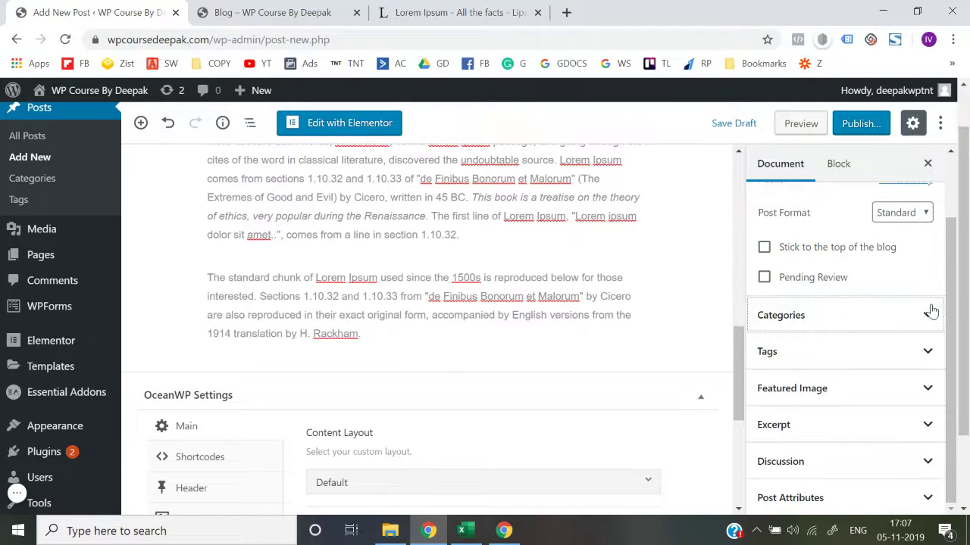
Step: Add the tags "facebook ads" and "digital marketing" to the post
{"action": "left_click", "coordinate": [875, 359]}
{"action": "left_click", "coordinate": [824, 400]}
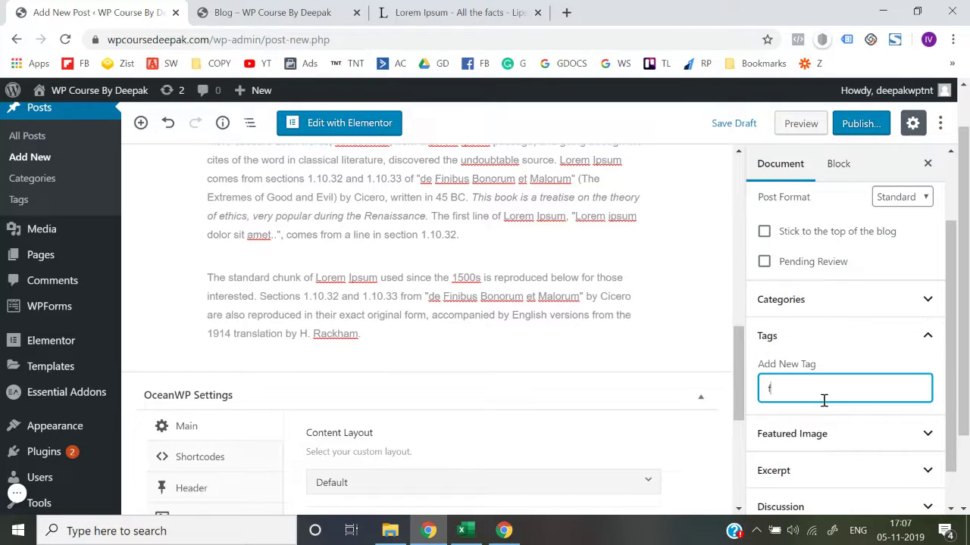
{"action": "key", "text": "Tab"}
{"action": "left_click", "coordinate": [852, 397]}
{"action": "key", "text": "Return"}
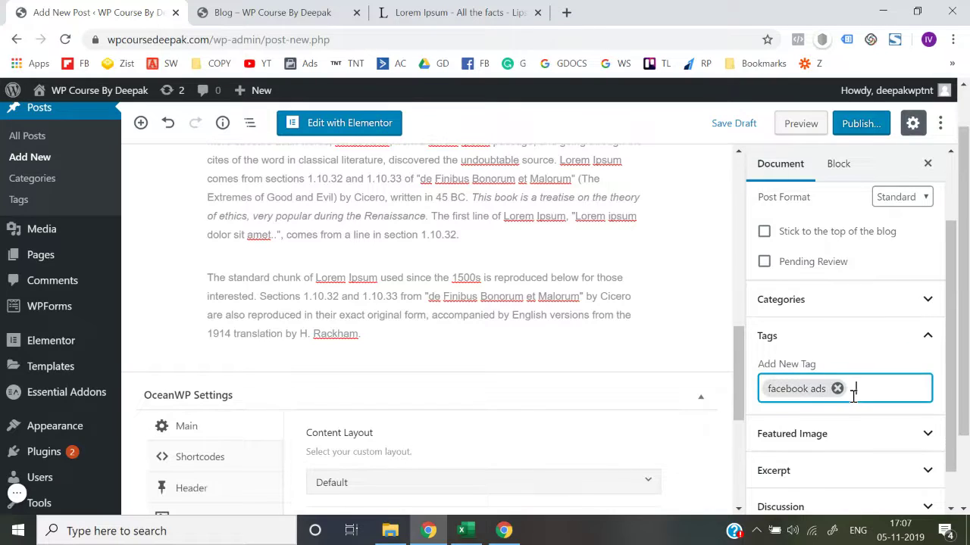
{"action": "scroll", "coordinate": [853, 397], "scroll_direction": "down", "scroll_amount": 1}
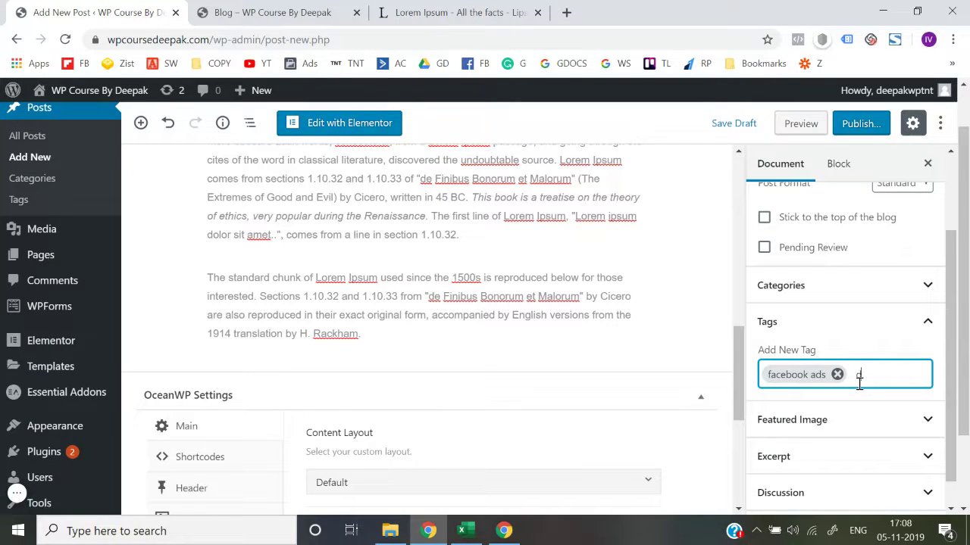
{"action": "type", "text": "digital marketing"}
{"action": "key", "text": "Return"}
Step: Set background-board-chart-data-590041.jpg from the media library as the post's featured image
{"action": "scroll", "coordinate": [859, 387], "scroll_direction": "down", "scroll_amount": 1}
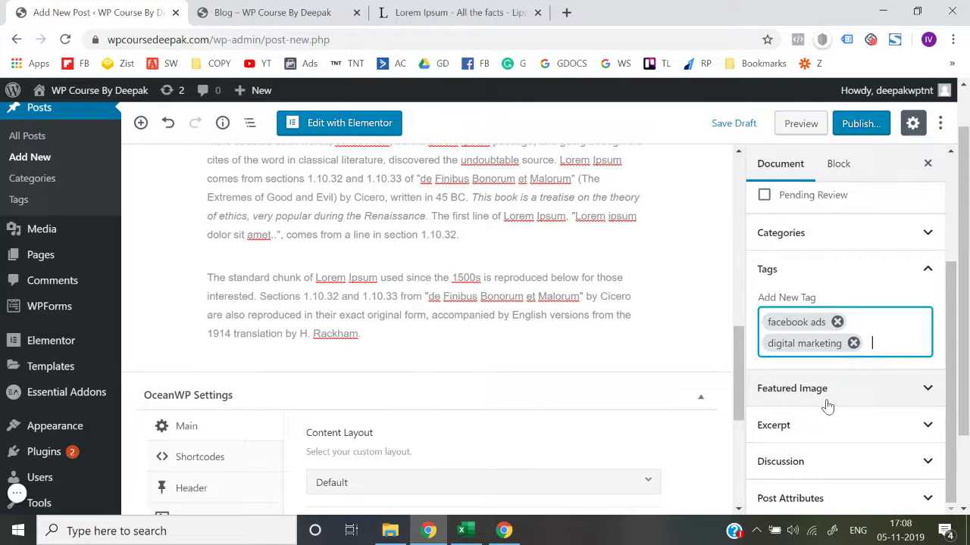
{"action": "left_click", "coordinate": [827, 407]}
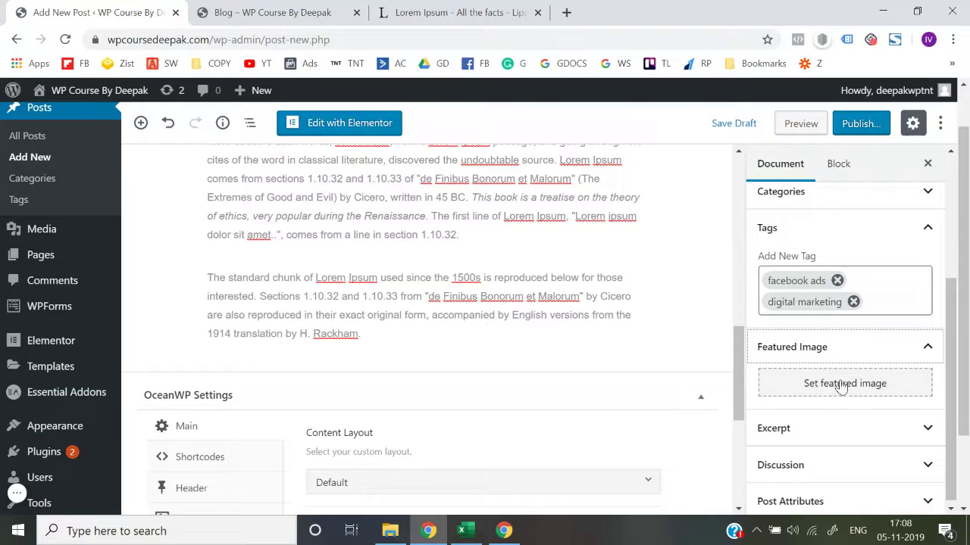
{"action": "left_click", "coordinate": [835, 394]}
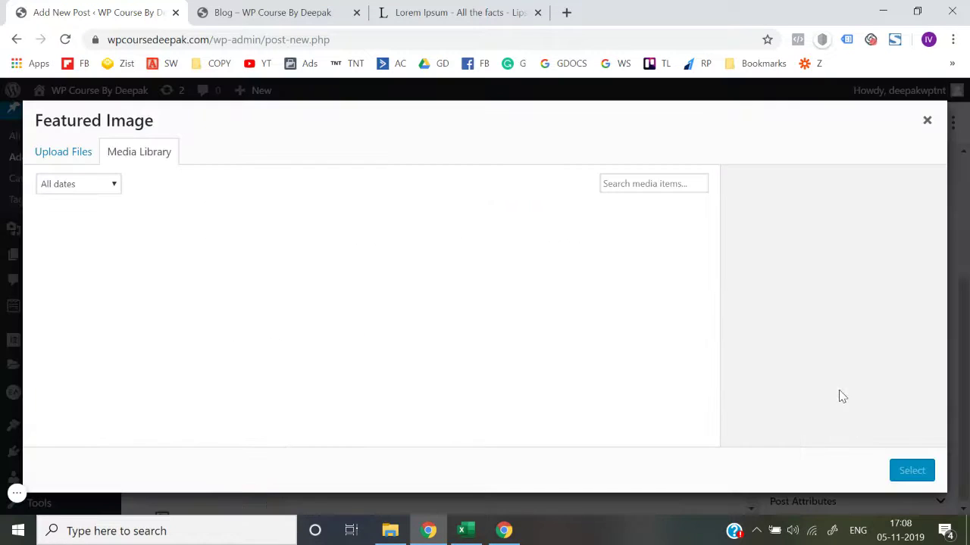
{"action": "left_click", "coordinate": [104, 270]}
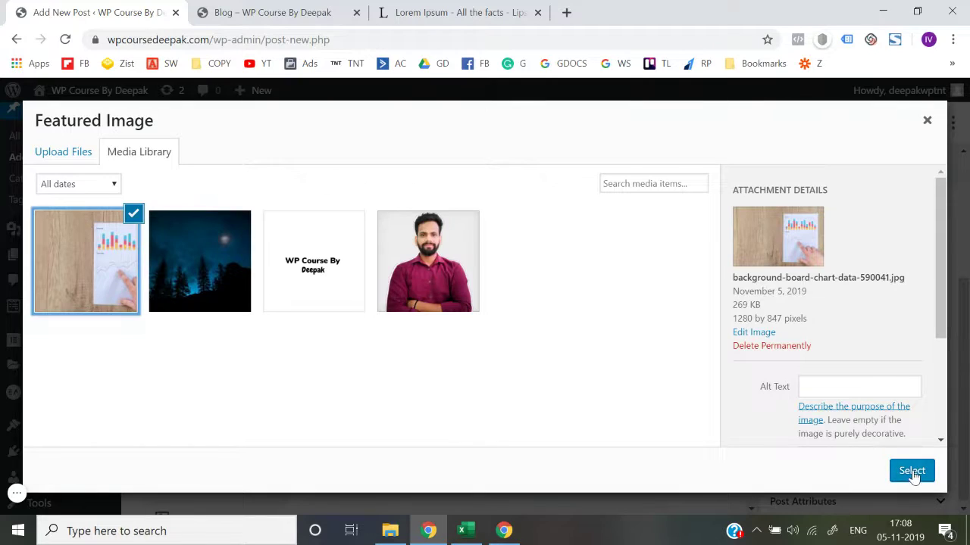
{"action": "left_click", "coordinate": [911, 472]}
Step: Check the post's optional excerpt field and review the document settings up to Status & Visibility
{"action": "scroll", "coordinate": [847, 417], "scroll_direction": "down", "scroll_amount": 2}
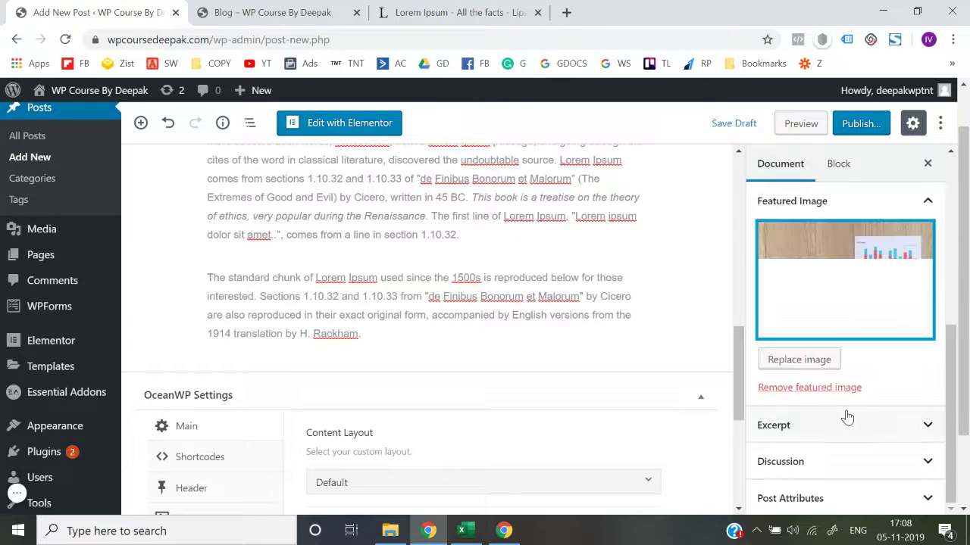
{"action": "left_click", "coordinate": [845, 423]}
{"action": "scroll", "coordinate": [847, 417], "scroll_direction": "down", "scroll_amount": 2}
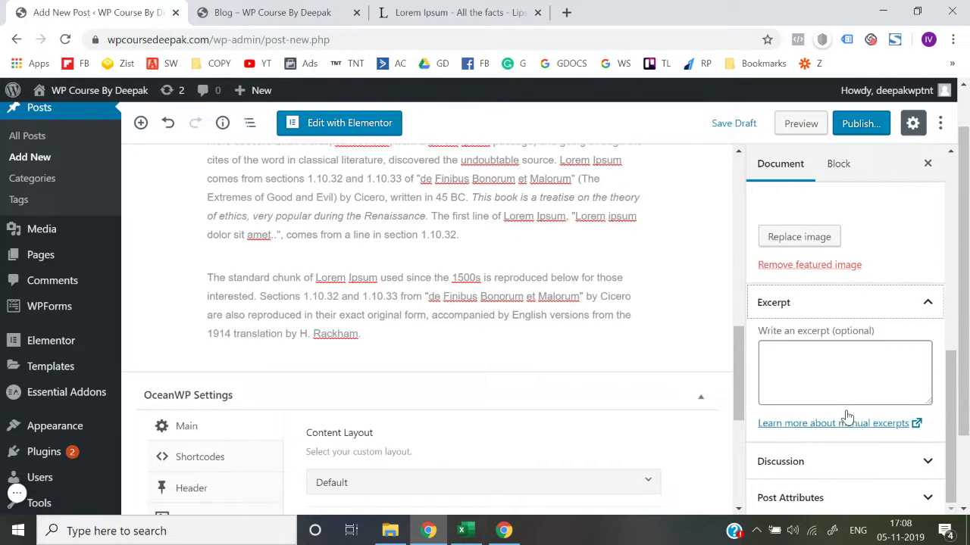
{"action": "left_click", "coordinate": [875, 303]}
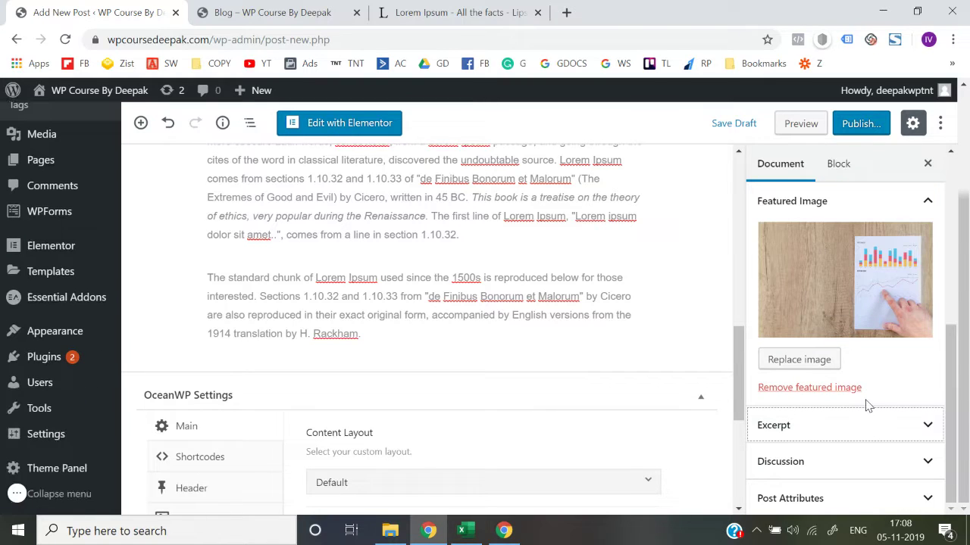
{"action": "scroll", "coordinate": [639, 296], "scroll_direction": "up", "scroll_amount": 2}
{"action": "scroll", "coordinate": [838, 255], "scroll_direction": "up", "scroll_amount": 4}
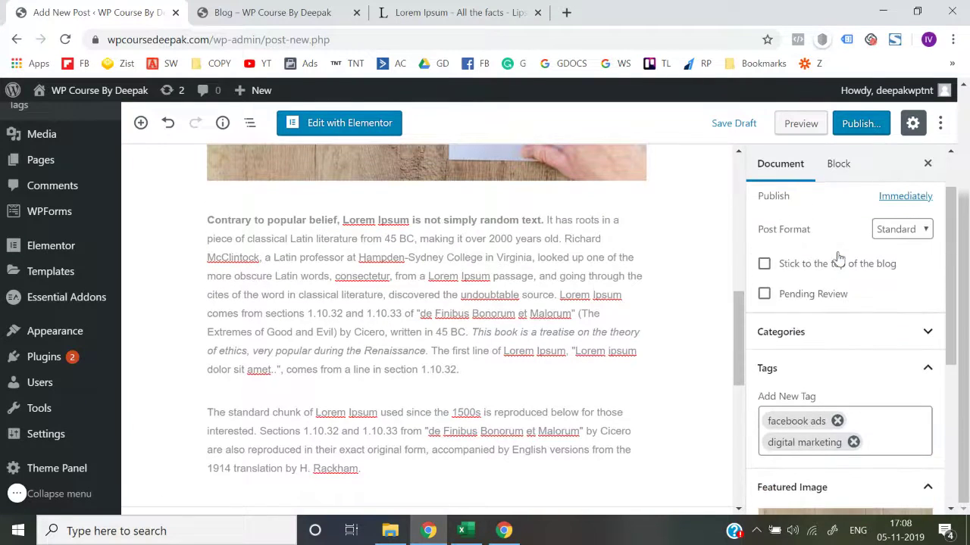
{"action": "scroll", "coordinate": [891, 216], "scroll_direction": "up", "scroll_amount": 1}
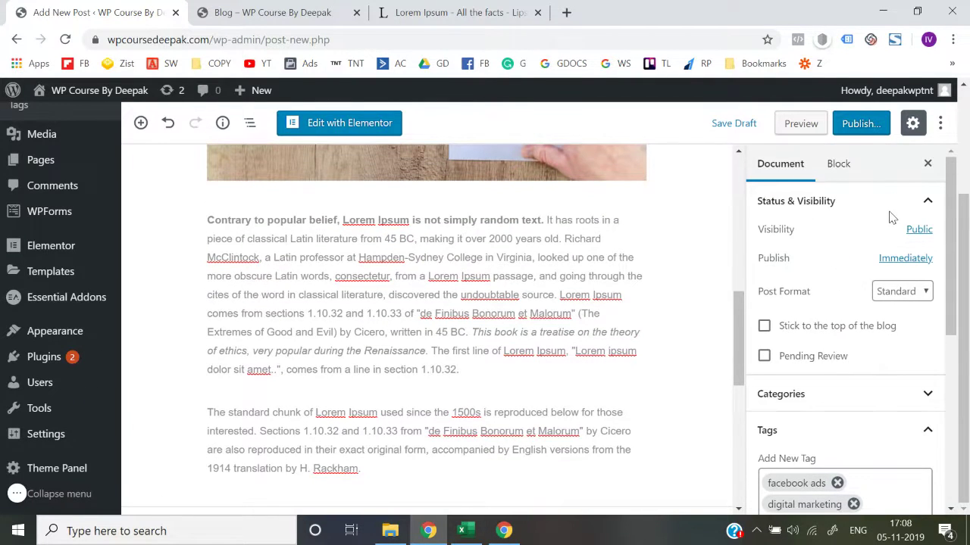
Step: Publish the blog post and dismiss the post-publish summary
{"action": "left_click", "coordinate": [871, 132]}
{"action": "left_click", "coordinate": [864, 124]}
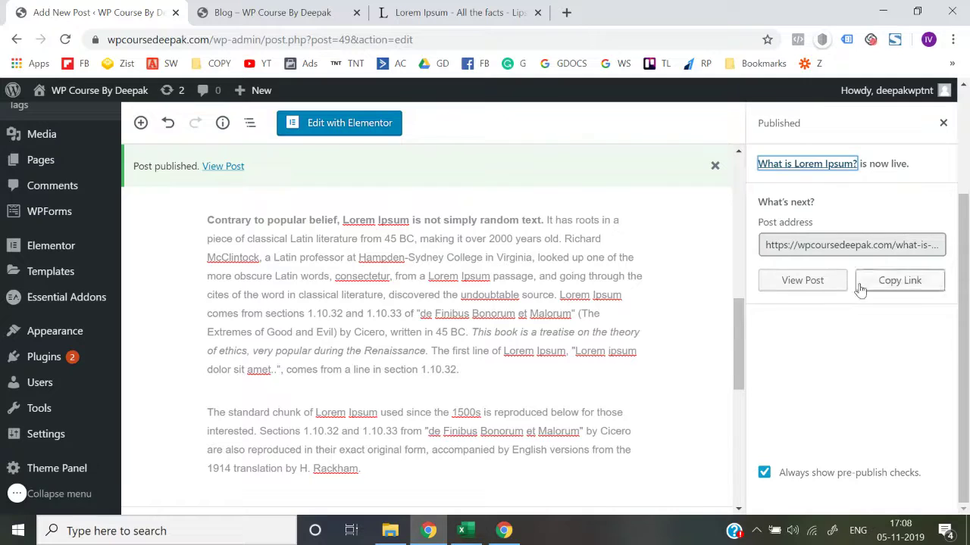
{"action": "left_click", "coordinate": [943, 123]}
Step: Change the post's permalink URL slug to "lorem" and update the post
{"action": "scroll", "coordinate": [883, 337], "scroll_direction": "down", "scroll_amount": 2}
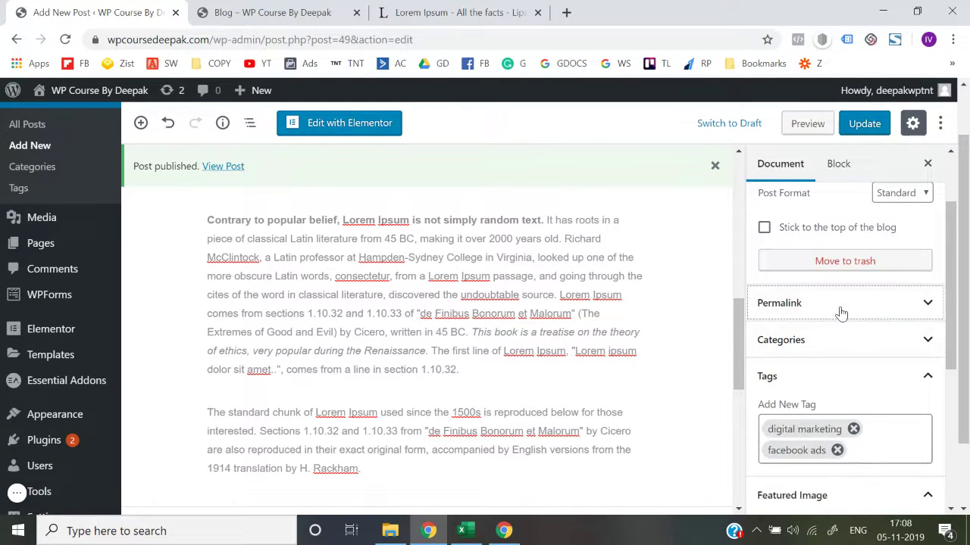
{"action": "left_click", "coordinate": [839, 312]}
{"action": "left_click", "coordinate": [874, 357]}
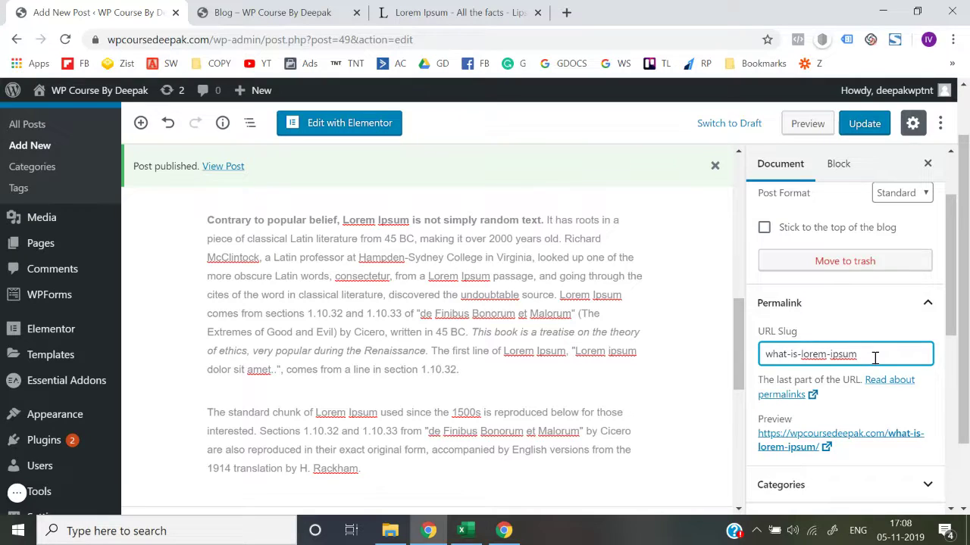
{"action": "key", "text": "ctrl+a"}
{"action": "type", "text": "lorem"}
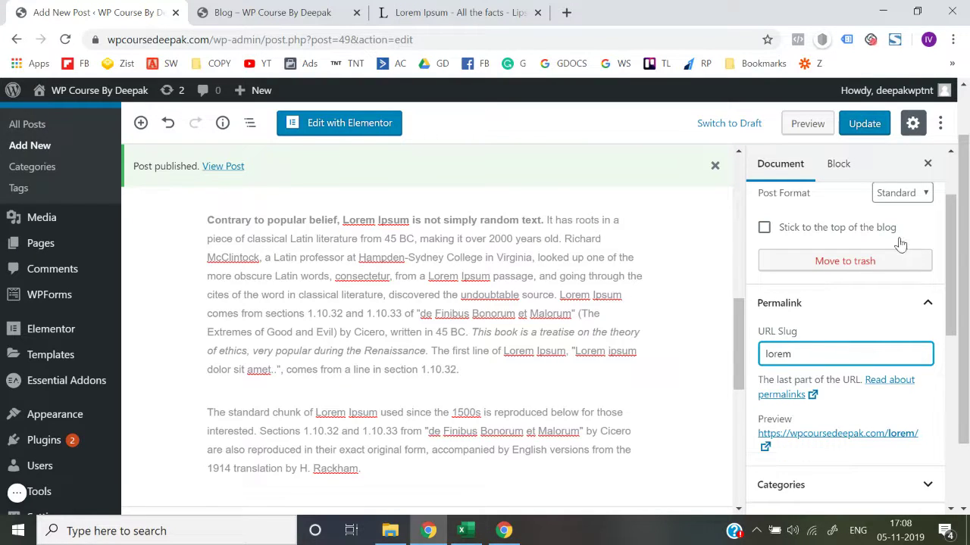
{"action": "left_click", "coordinate": [858, 122]}
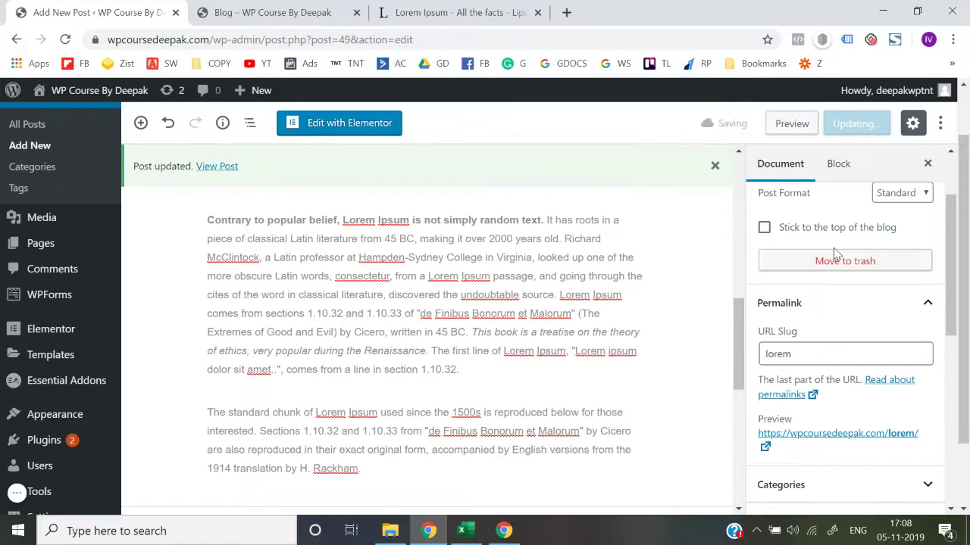
Step: Open the post's permalink in a new browser tab and review the live post from its featured image down to the end
{"action": "right_click", "coordinate": [827, 433]}
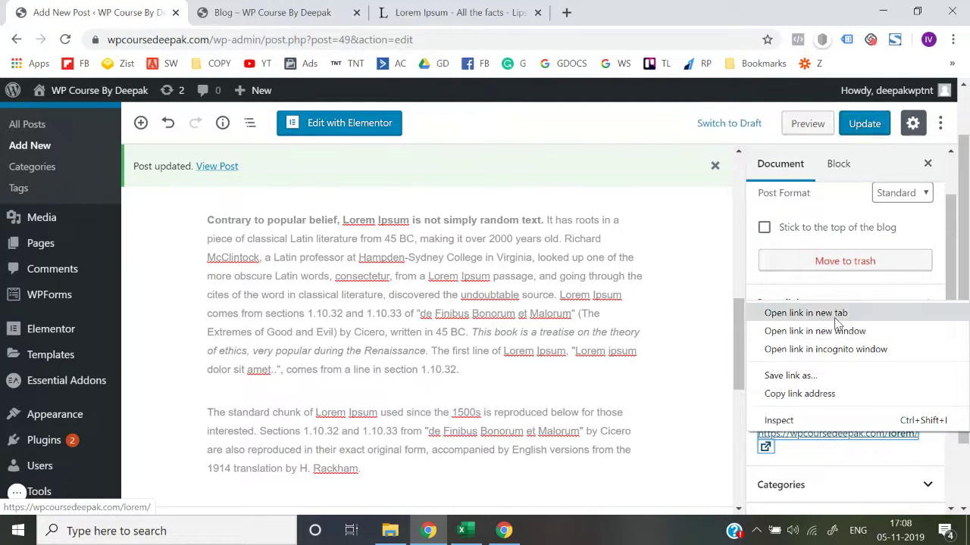
{"action": "left_click", "coordinate": [805, 312]}
{"action": "left_click", "coordinate": [280, 12]}
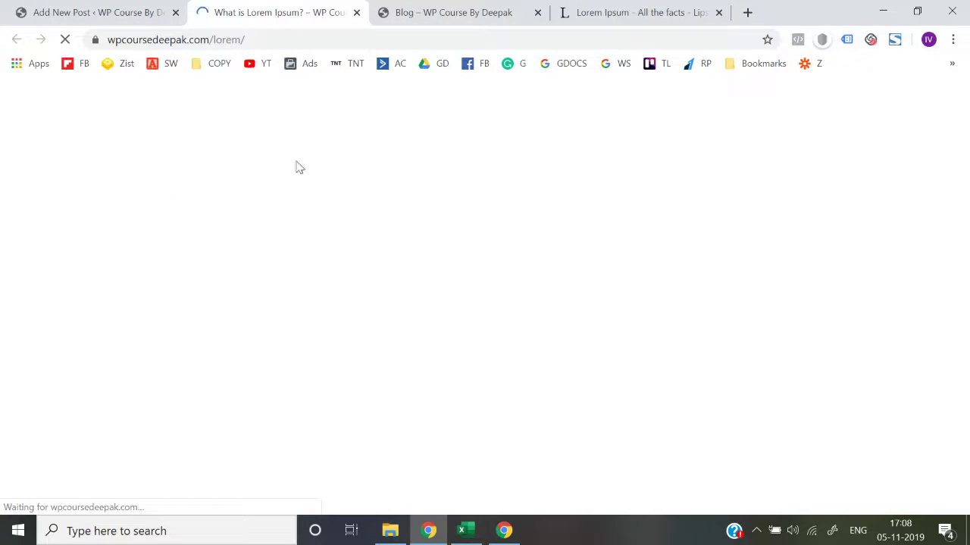
{"action": "scroll", "coordinate": [303, 368], "scroll_direction": "down", "scroll_amount": 3}
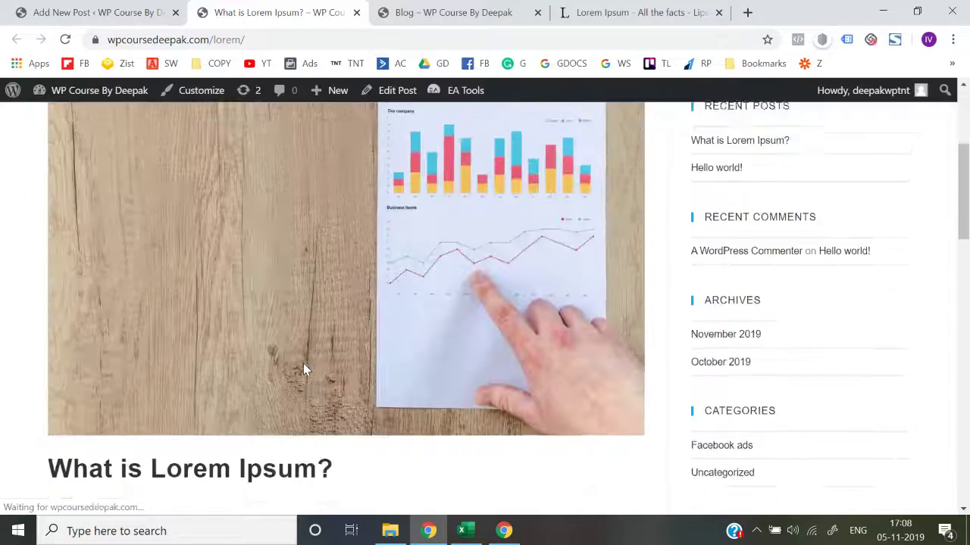
{"action": "scroll", "coordinate": [303, 364], "scroll_direction": "down", "scroll_amount": 15}
{"action": "scroll", "coordinate": [303, 364], "scroll_direction": "up", "scroll_amount": 11}
{"action": "scroll", "coordinate": [303, 370], "scroll_direction": "up", "scroll_amount": 7}
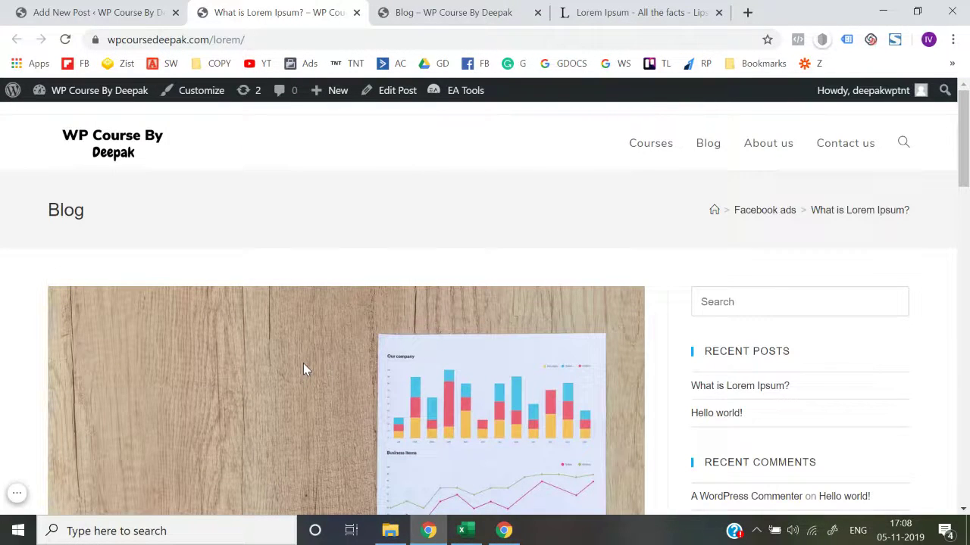
Step: Reload the site's Blog page and check whether the published post is listed
{"action": "left_click", "coordinate": [485, 11]}
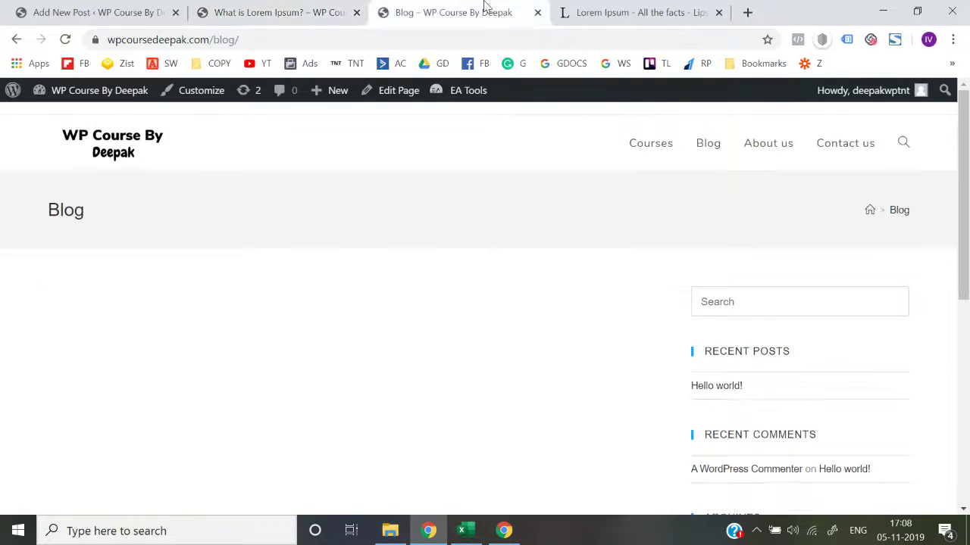
{"action": "left_click", "coordinate": [65, 41]}
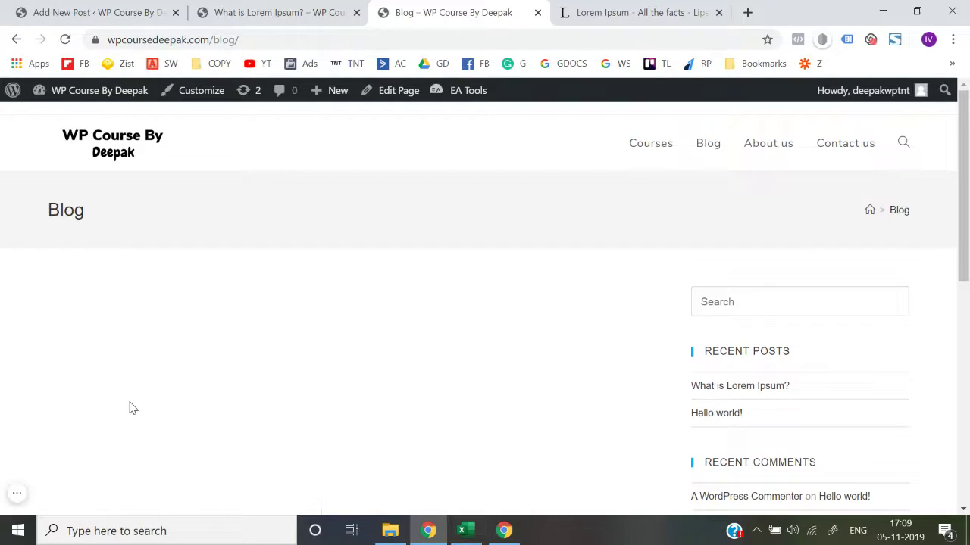
{"action": "scroll", "coordinate": [340, 401], "scroll_direction": "down", "scroll_amount": 10}
{"action": "scroll", "coordinate": [340, 401], "scroll_direction": "up", "scroll_amount": 10}
Step: Compare the live post with the Blog page and examine the "Blog" page title banner above the post
{"action": "left_click", "coordinate": [331, 9]}
{"action": "left_click", "coordinate": [485, 9]}
{"action": "left_click", "coordinate": [336, 9]}
{"action": "scroll", "coordinate": [375, 320], "scroll_direction": "down", "scroll_amount": 8}
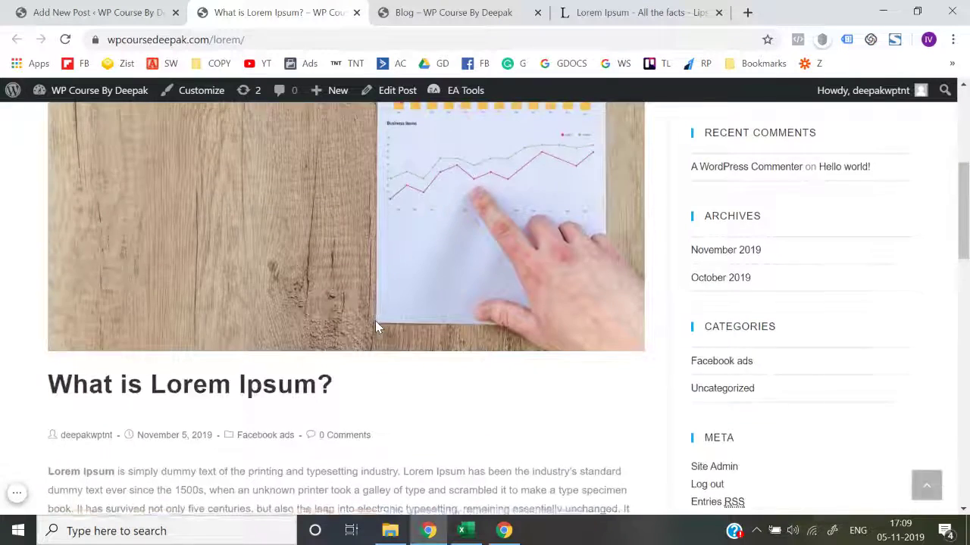
{"action": "scroll", "coordinate": [375, 320], "scroll_direction": "up", "scroll_amount": 8}
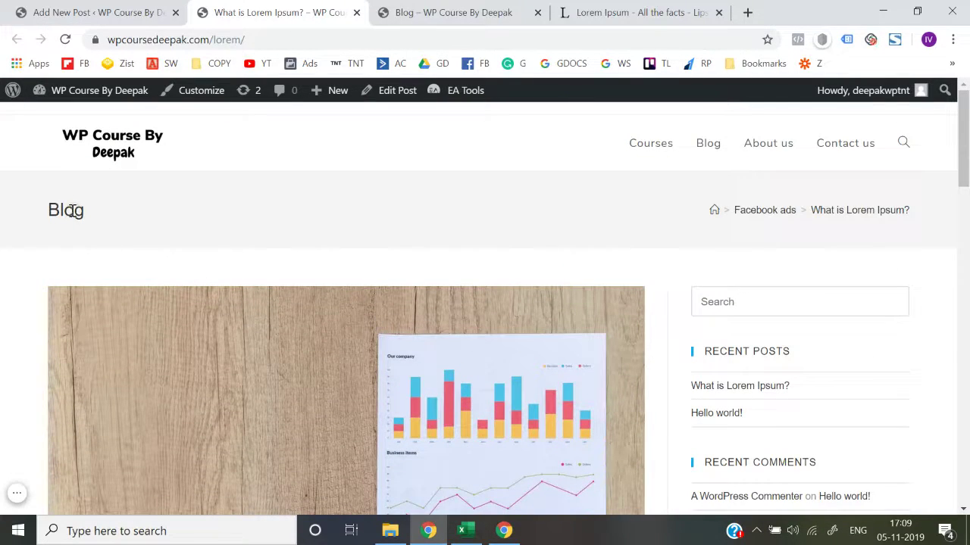
{"action": "left_click_drag", "start_coordinate": [59, 223], "coordinate": [307, 219]}
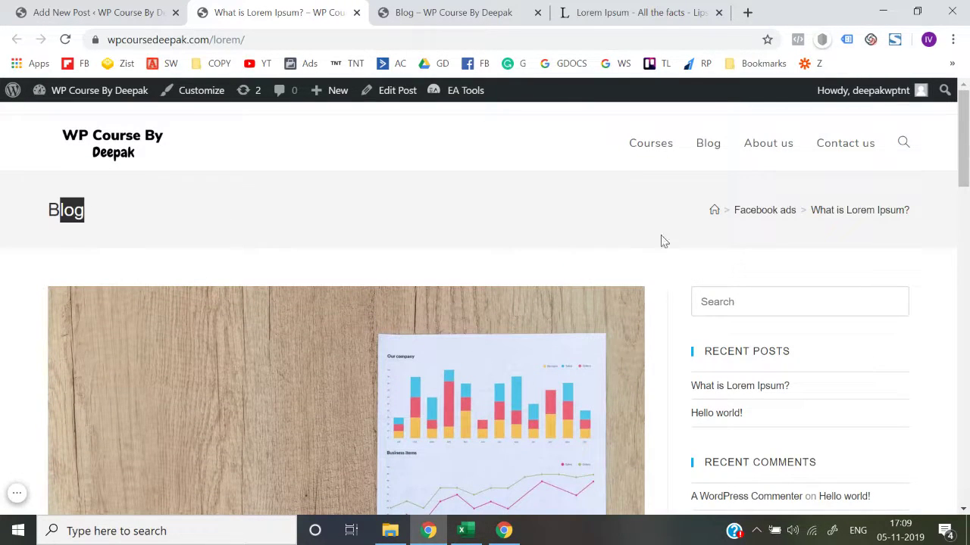
{"action": "scroll", "coordinate": [392, 234], "scroll_direction": "down", "scroll_amount": 7}
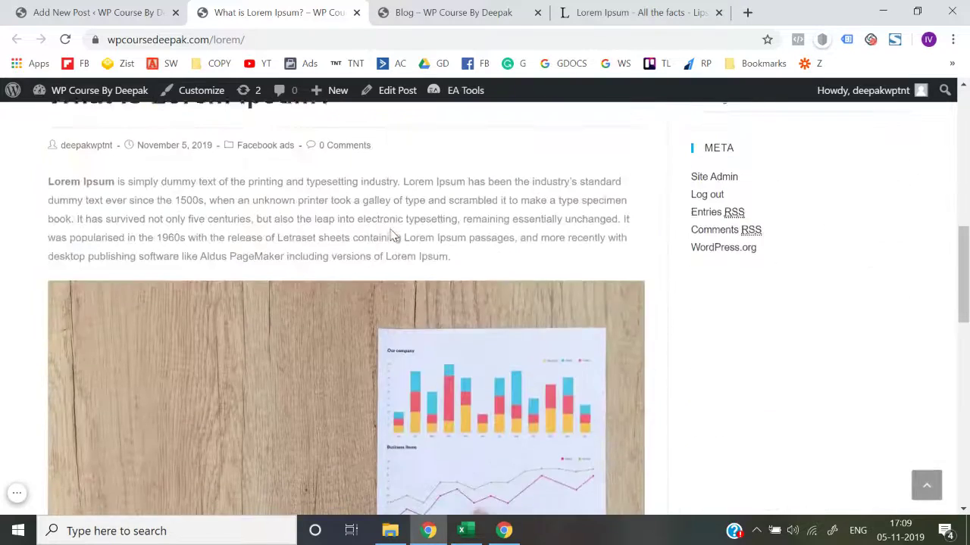
{"action": "scroll", "coordinate": [392, 235], "scroll_direction": "up", "scroll_amount": 7}
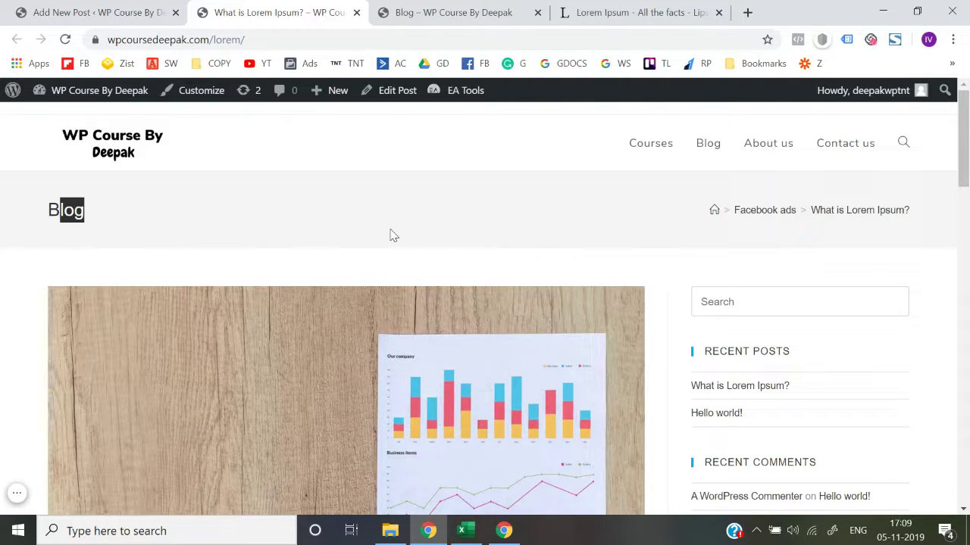
Step: Disable Display Page Title for the post in its OceanWP title settings and update the post
{"action": "left_click", "coordinate": [131, 13]}
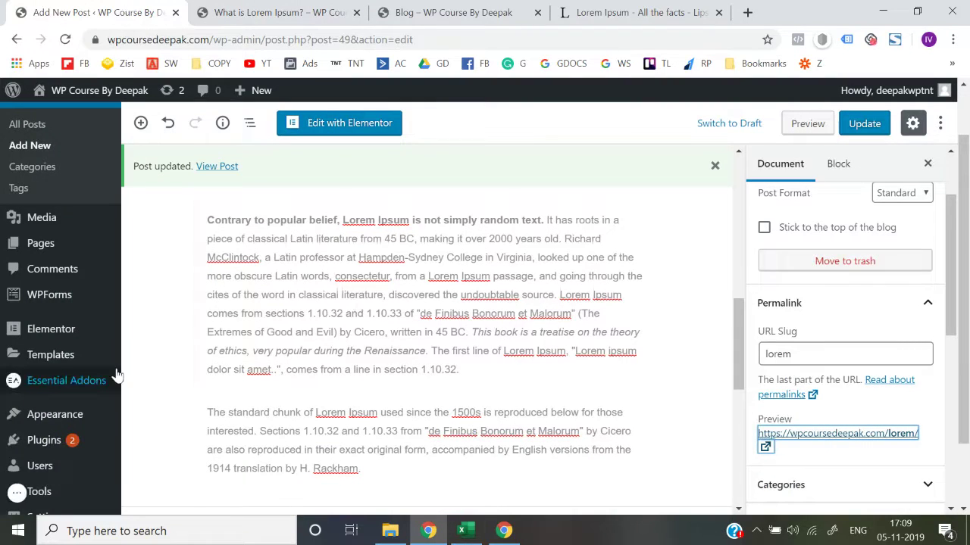
{"action": "scroll", "coordinate": [114, 374], "scroll_direction": "down", "scroll_amount": 2}
{"action": "scroll", "coordinate": [190, 383], "scroll_direction": "down", "scroll_amount": 10}
{"action": "scroll", "coordinate": [191, 381], "scroll_direction": "up", "scroll_amount": 1}
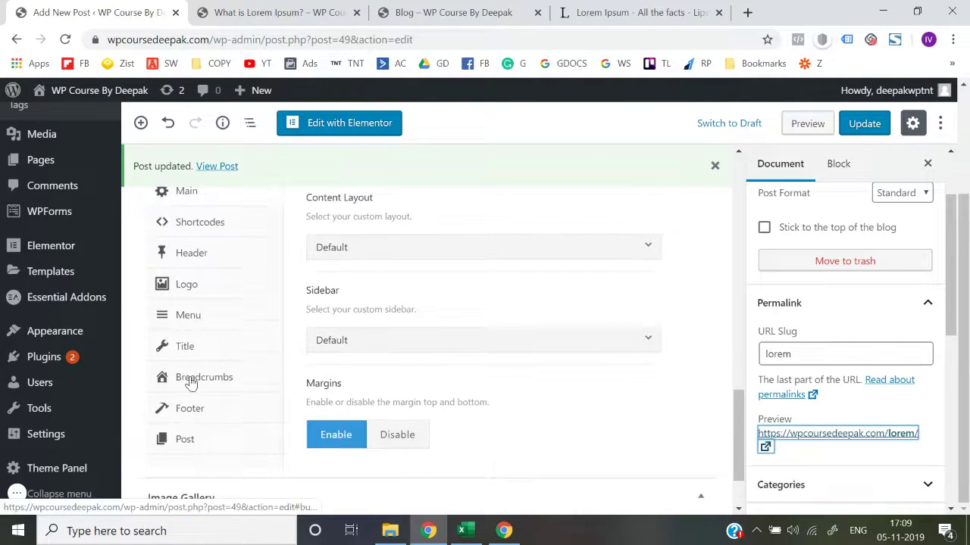
{"action": "left_click", "coordinate": [210, 379]}
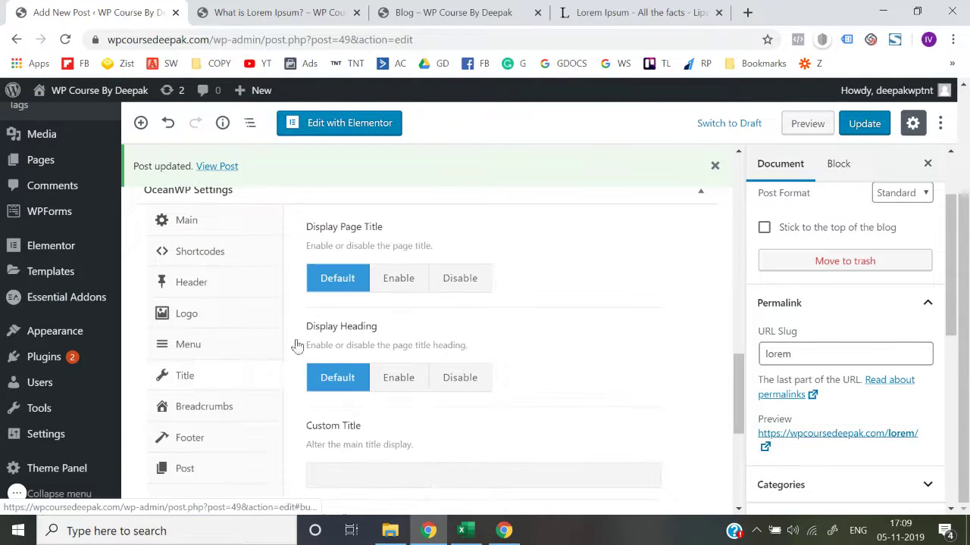
{"action": "left_click", "coordinate": [462, 278]}
{"action": "left_click", "coordinate": [862, 124]}
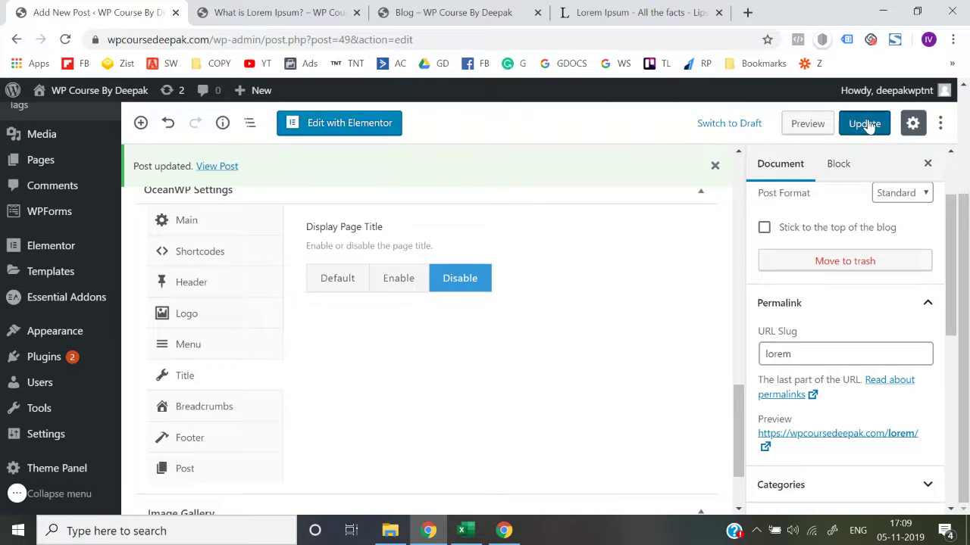
Step: Reload the live post and review its layout, tags and comment section
{"action": "left_click", "coordinate": [349, 9]}
{"action": "left_click", "coordinate": [347, 37]}
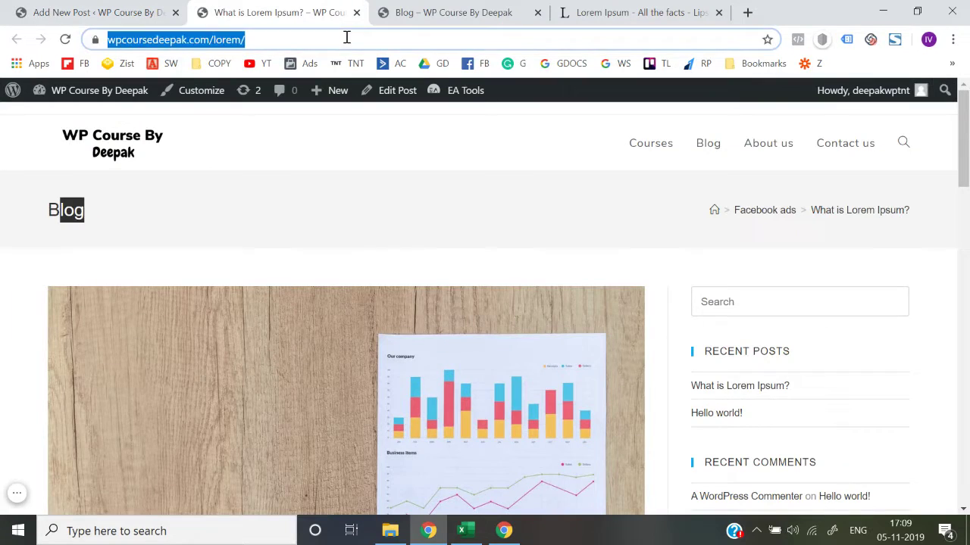
{"action": "key", "text": "Return"}
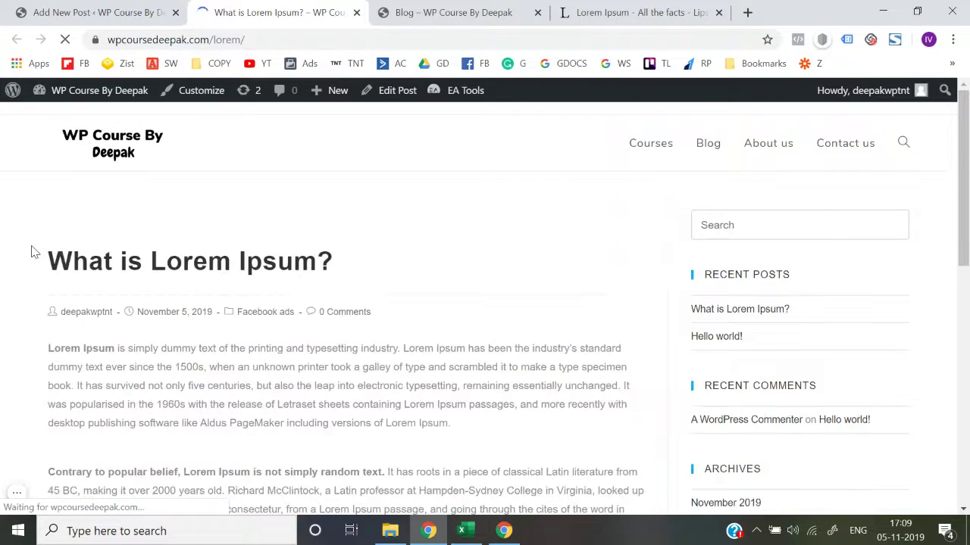
{"action": "scroll", "coordinate": [176, 199], "scroll_direction": "down", "scroll_amount": 5}
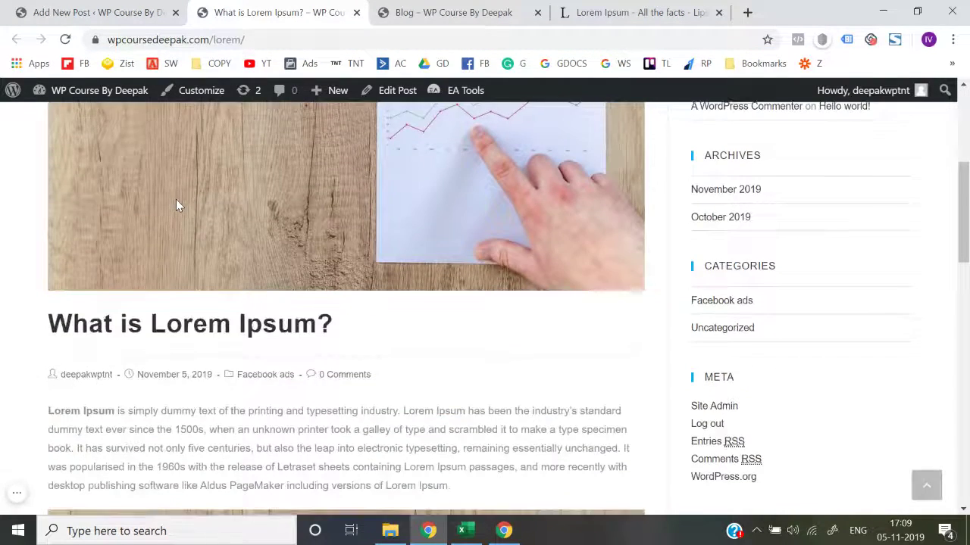
{"action": "scroll", "coordinate": [176, 199], "scroll_direction": "down", "scroll_amount": 10}
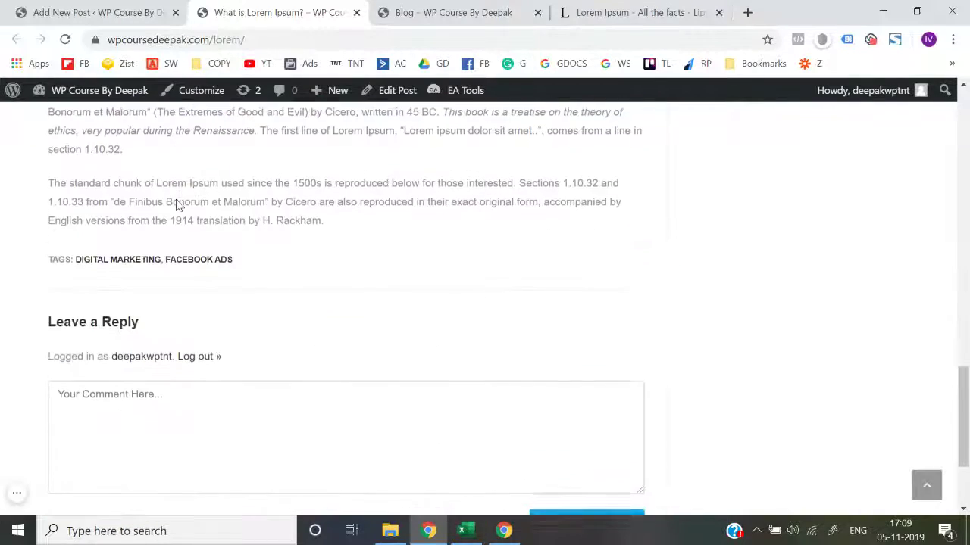
{"action": "scroll", "coordinate": [176, 200], "scroll_direction": "up", "scroll_amount": 15}
{"action": "scroll", "coordinate": [175, 199], "scroll_direction": "up", "scroll_amount": 1}
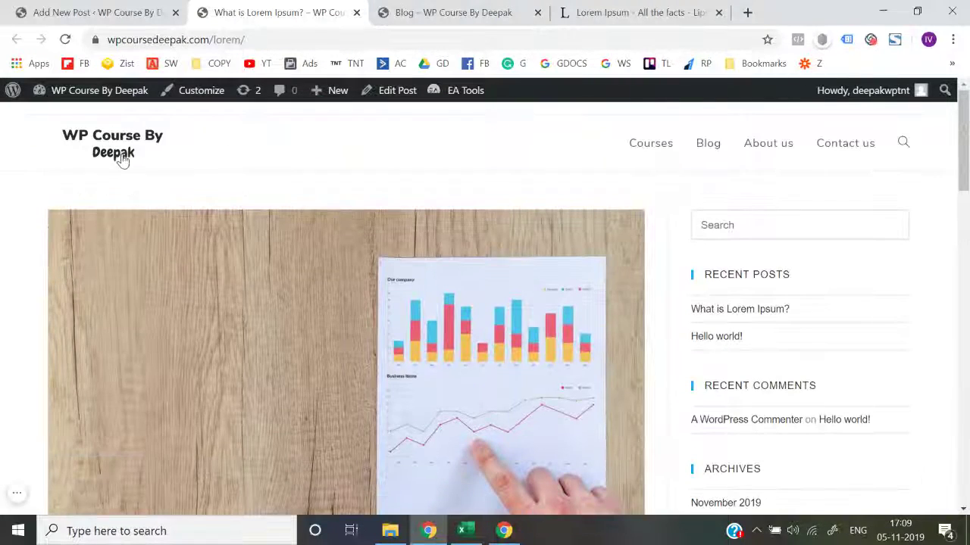
Step: Reload the Blog page, open it in the Customizer, and set the posts page to Blog in the homepage settings
{"action": "left_click", "coordinate": [453, 12]}
{"action": "left_click", "coordinate": [65, 39]}
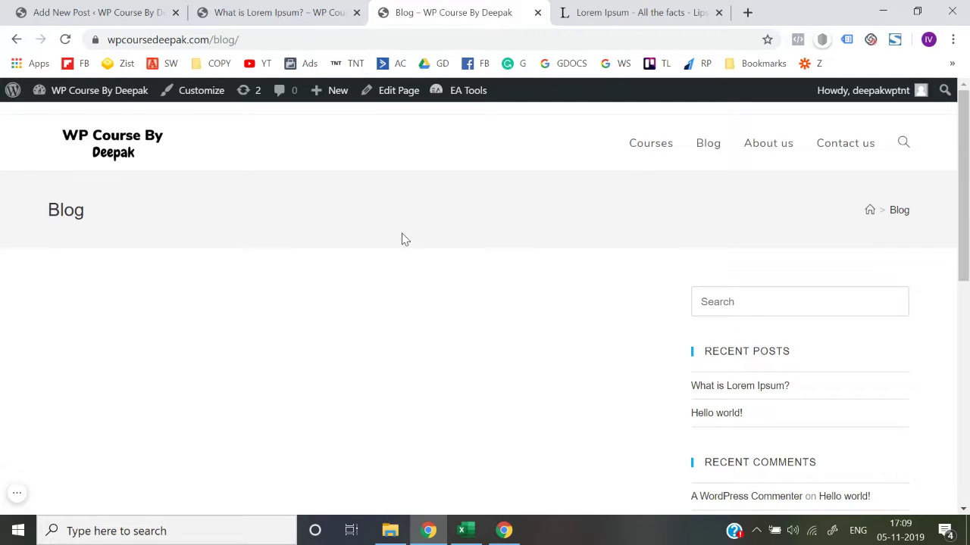
{"action": "left_click", "coordinate": [192, 99]}
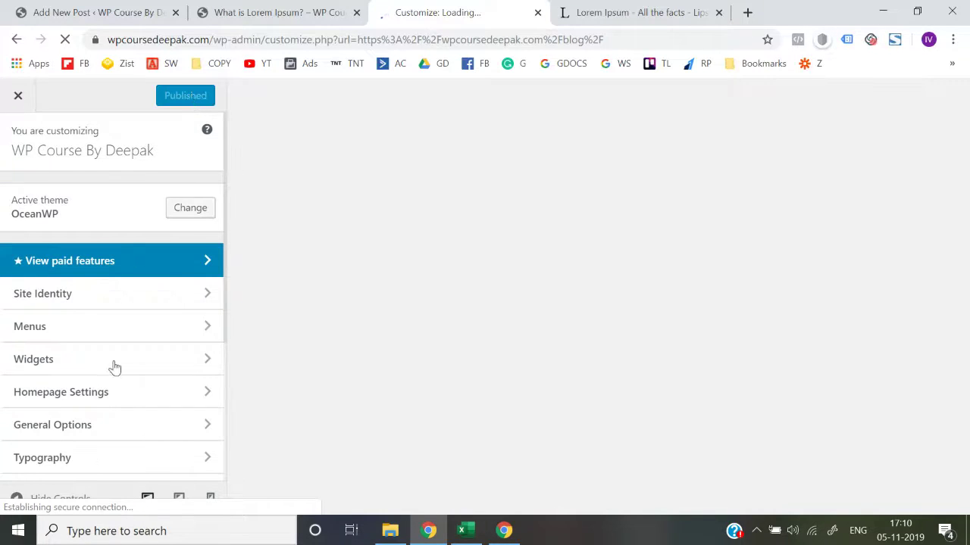
{"action": "scroll", "coordinate": [114, 390], "scroll_direction": "down", "scroll_amount": 1}
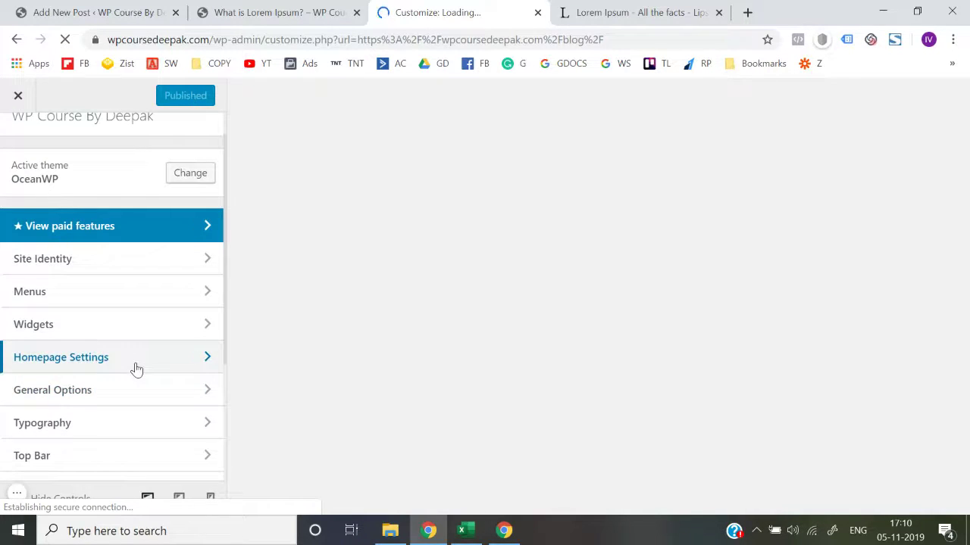
{"action": "left_click", "coordinate": [137, 369]}
{"action": "scroll", "coordinate": [137, 369], "scroll_direction": "down", "scroll_amount": 2}
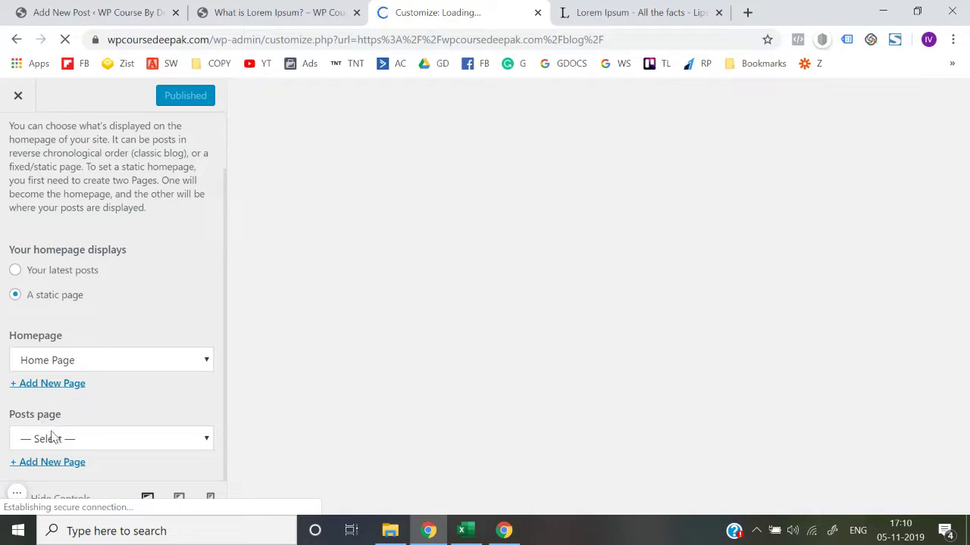
{"action": "left_click", "coordinate": [71, 439]}
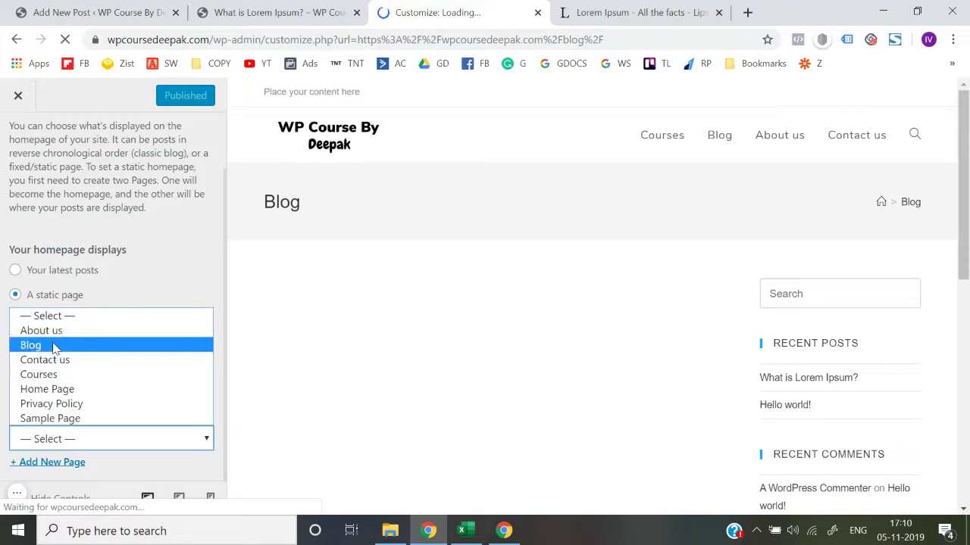
{"action": "left_click", "coordinate": [53, 348]}
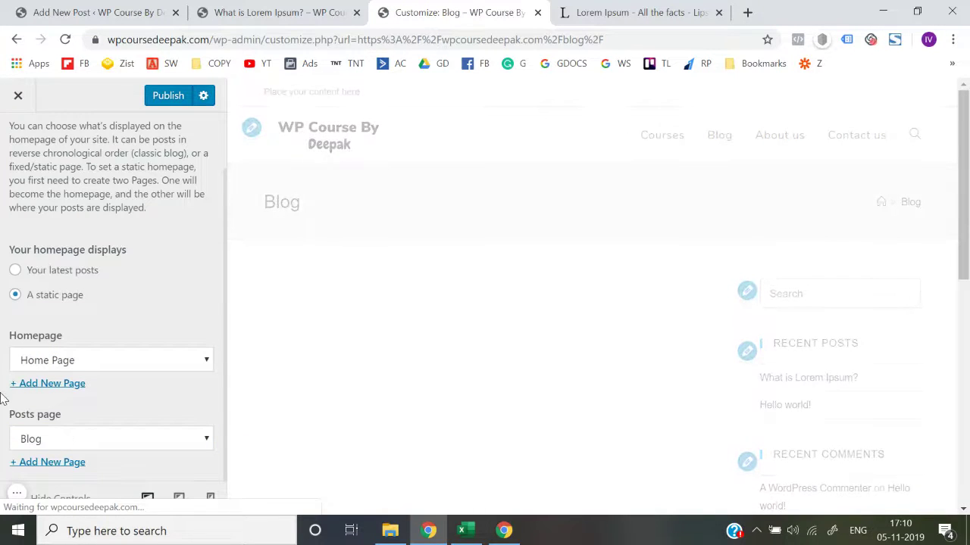
Step: Check the post list in the preview, publish the homepage settings change and close the Customizer
{"action": "scroll", "coordinate": [447, 373], "scroll_direction": "down", "scroll_amount": 10}
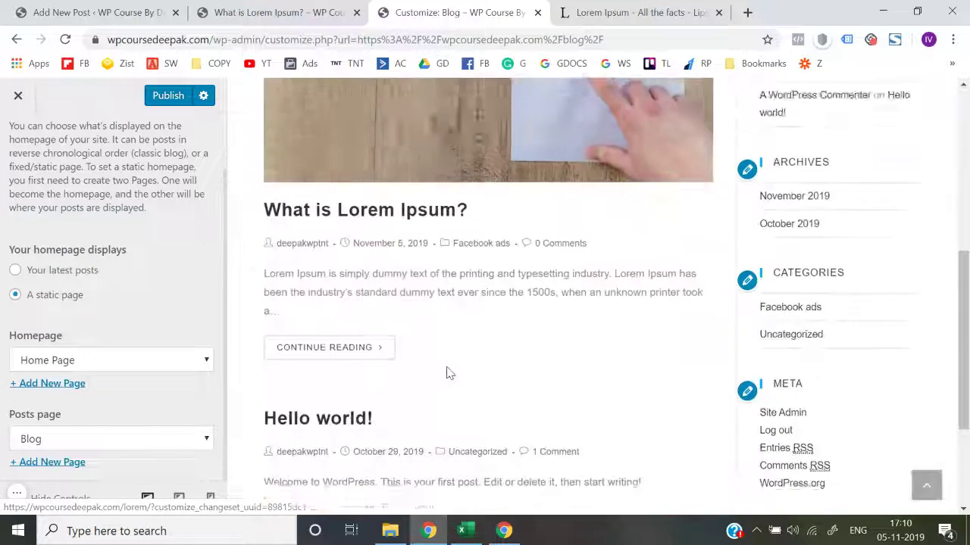
{"action": "scroll", "coordinate": [447, 371], "scroll_direction": "up", "scroll_amount": 10}
{"action": "left_click", "coordinate": [171, 100]}
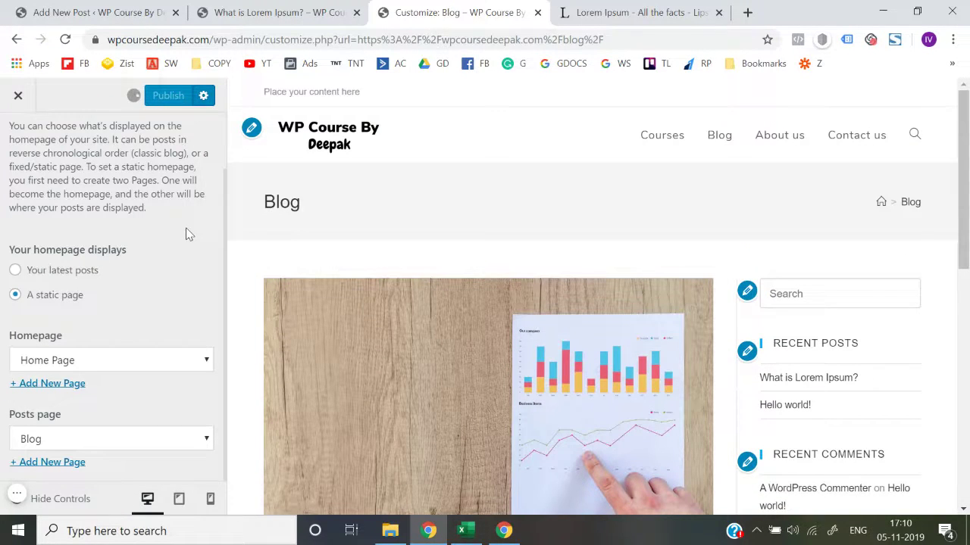
{"action": "left_click", "coordinate": [19, 98]}
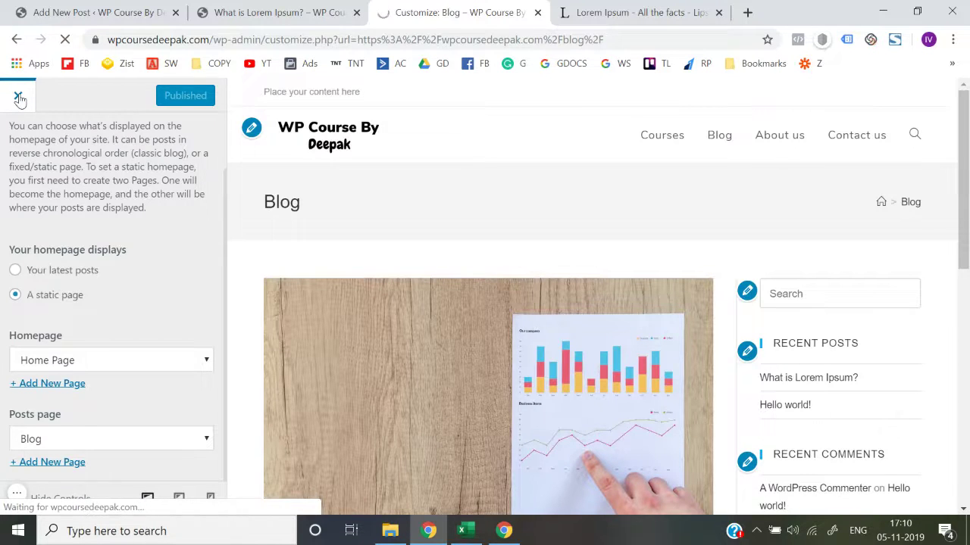
Step: Review the post listing on the live Blog page
{"action": "scroll", "coordinate": [184, 280], "scroll_direction": "down", "scroll_amount": 5}
{"action": "scroll", "coordinate": [184, 281], "scroll_direction": "down", "scroll_amount": 5}
{"action": "scroll", "coordinate": [184, 281], "scroll_direction": "up", "scroll_amount": 10}
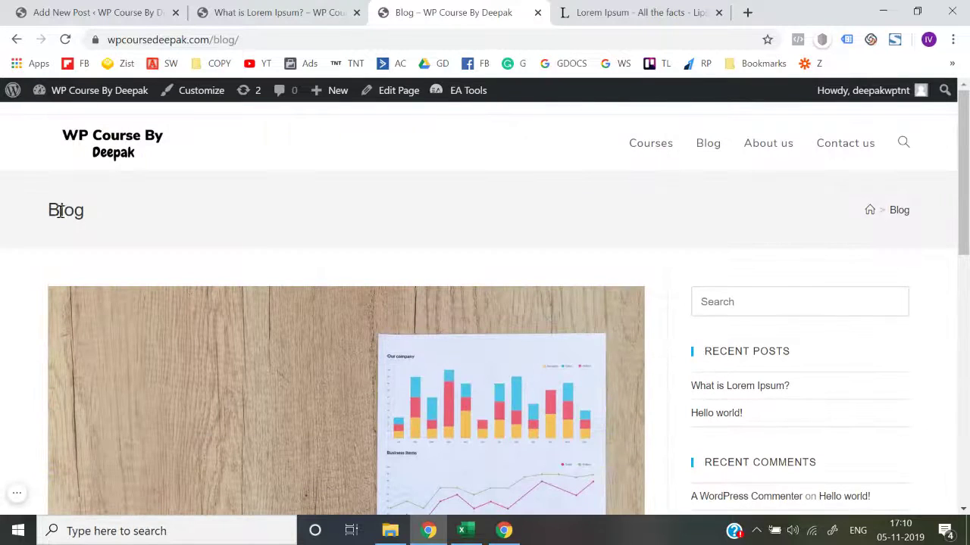
Step: Open the Blog page in the WordPress editor, close the live post's tab, and show the OceanWP Settings
{"action": "left_click", "coordinate": [362, 4]}
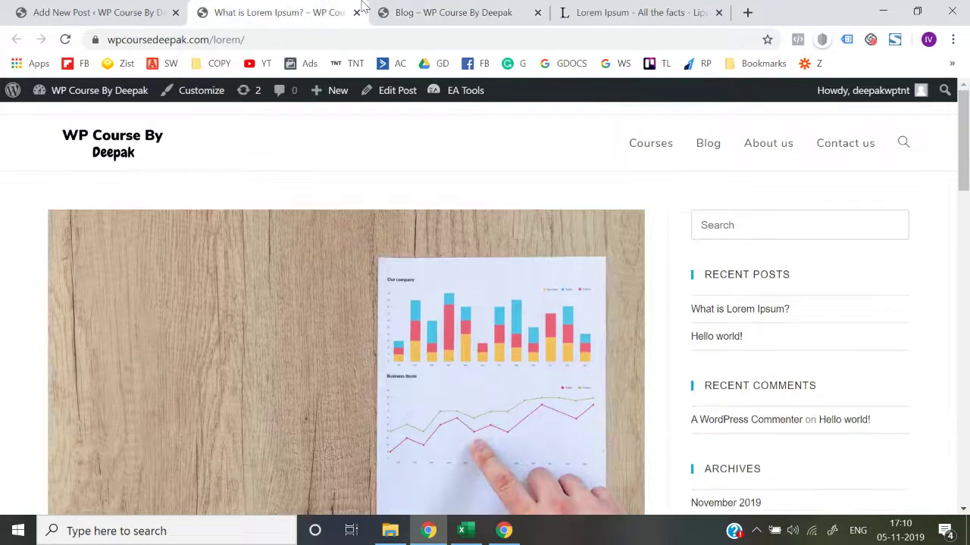
{"action": "left_click", "coordinate": [426, 8]}
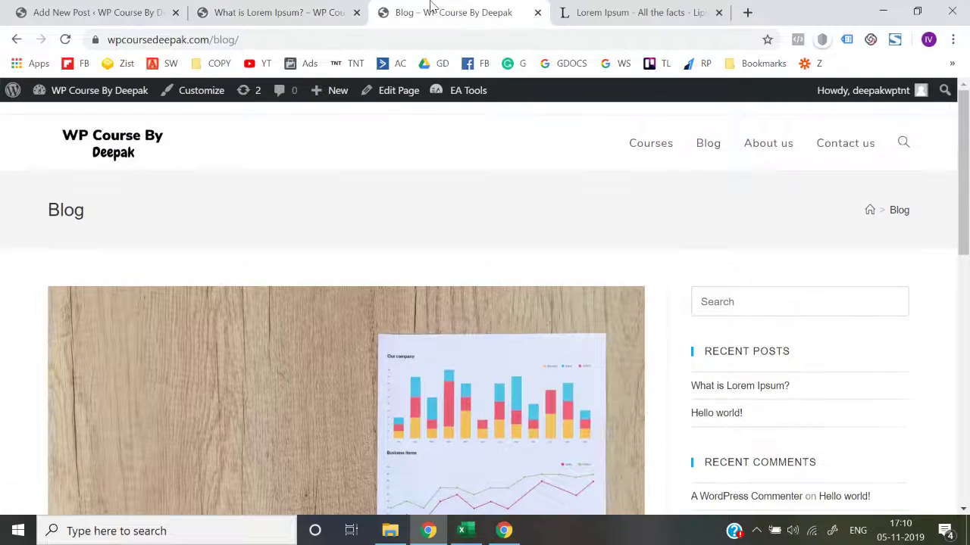
{"action": "left_click", "coordinate": [399, 101]}
{"action": "left_click", "coordinate": [309, 9]}
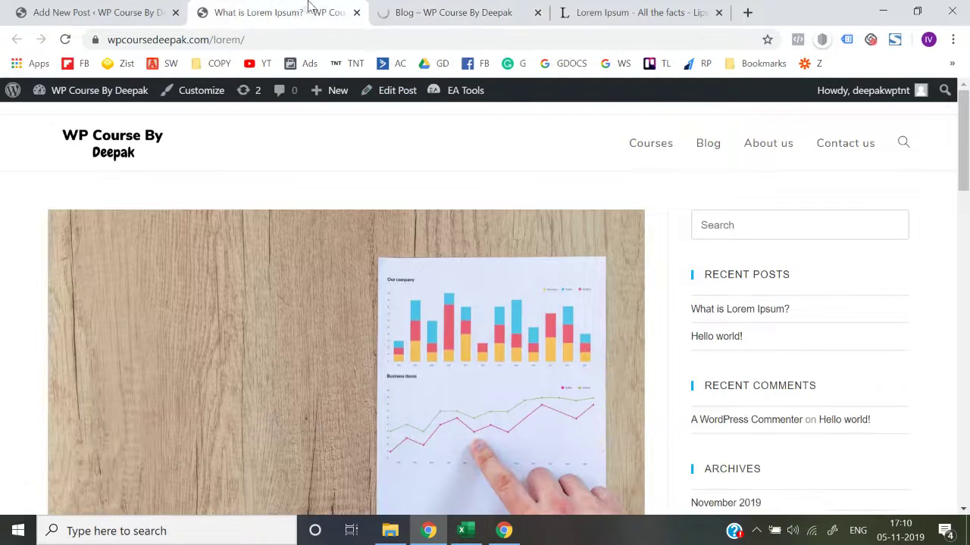
{"action": "left_click", "coordinate": [416, 9]}
{"action": "left_click", "coordinate": [356, 12]}
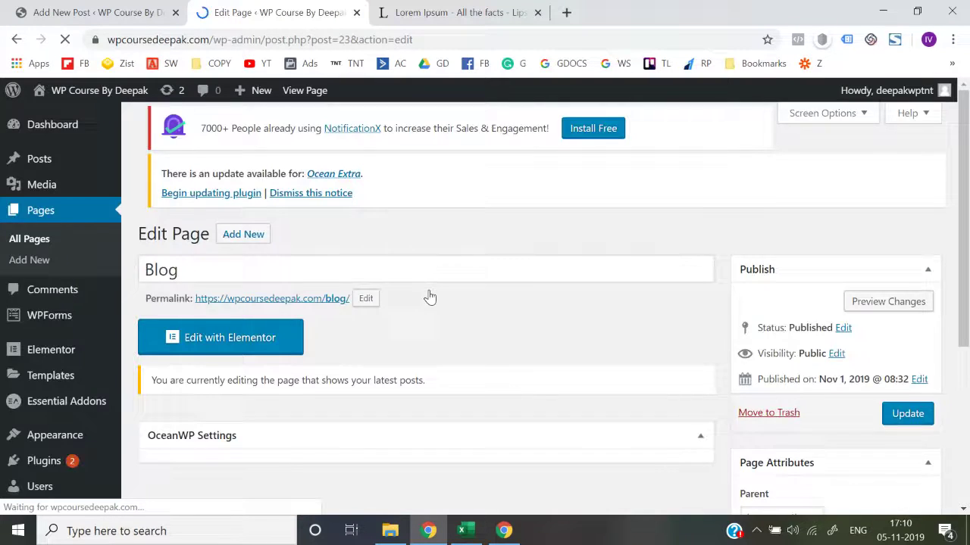
{"action": "scroll", "coordinate": [430, 298], "scroll_direction": "down", "scroll_amount": 4}
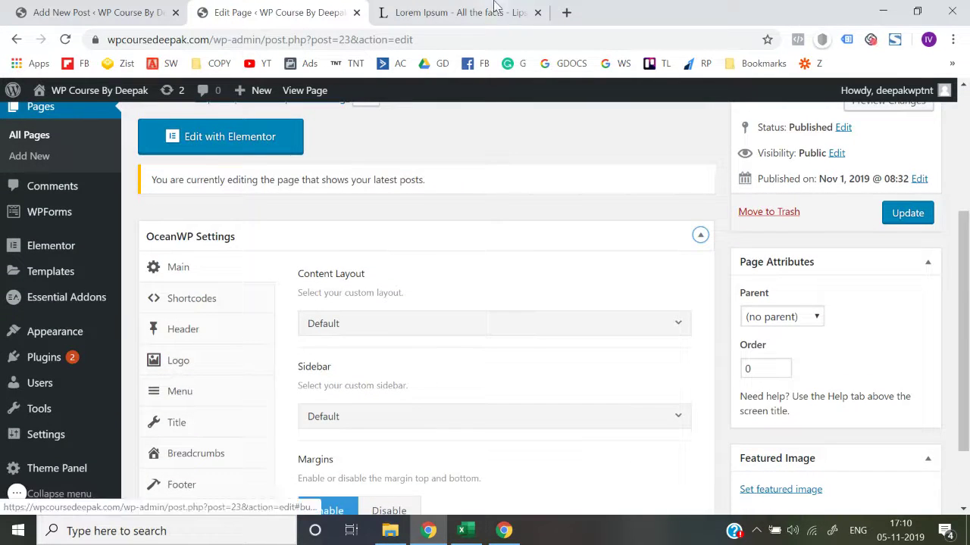
Step: Open the live site in a new tab and go to its Blog page
{"action": "left_click", "coordinate": [494, 6]}
{"action": "left_click", "coordinate": [276, 12]}
{"action": "mouse_move", "coordinate": [89, 111]}
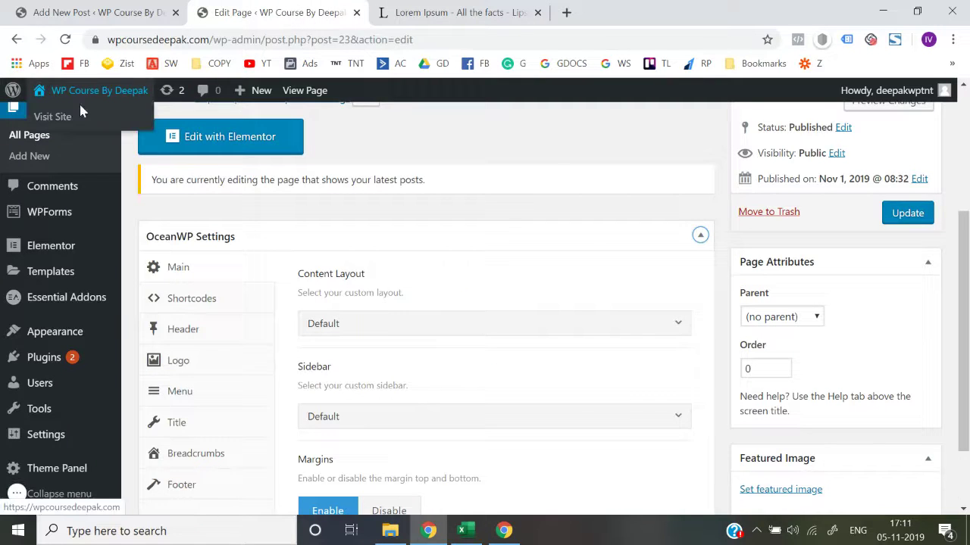
{"action": "right_click", "coordinate": [61, 116]}
{"action": "left_click", "coordinate": [79, 125]}
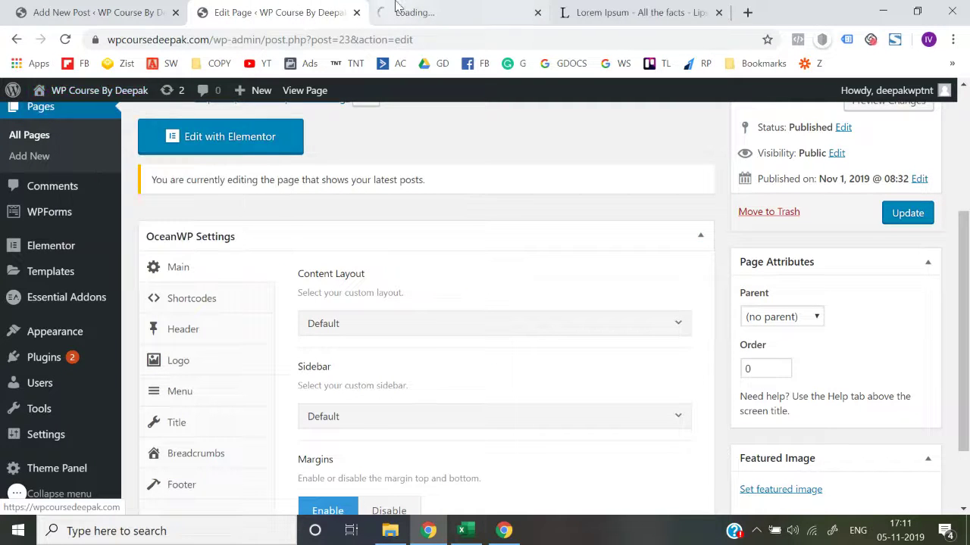
{"action": "left_click", "coordinate": [398, 7]}
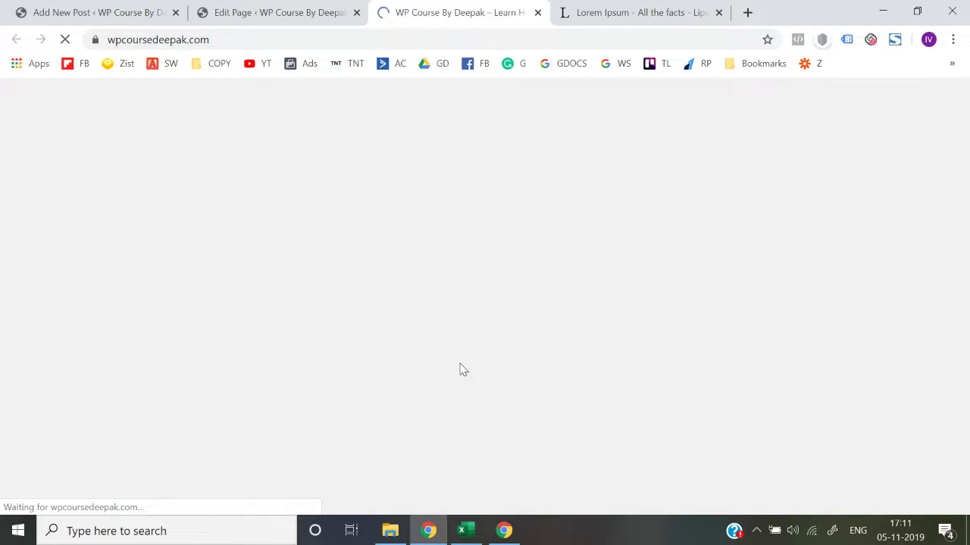
{"action": "left_click", "coordinate": [707, 132]}
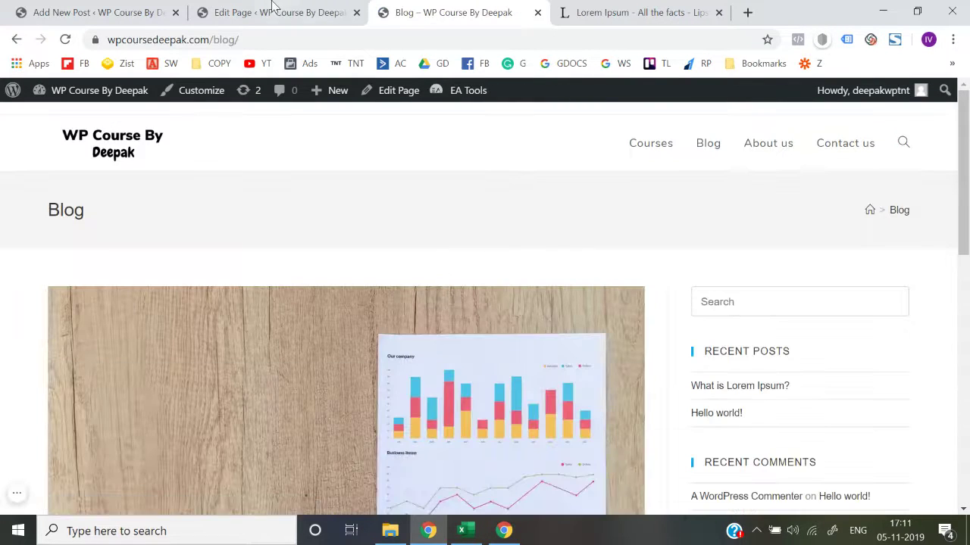
Step: Disable Display Page Title in the Blog page's OceanWP title settings and update the page
{"action": "left_click", "coordinate": [262, 12]}
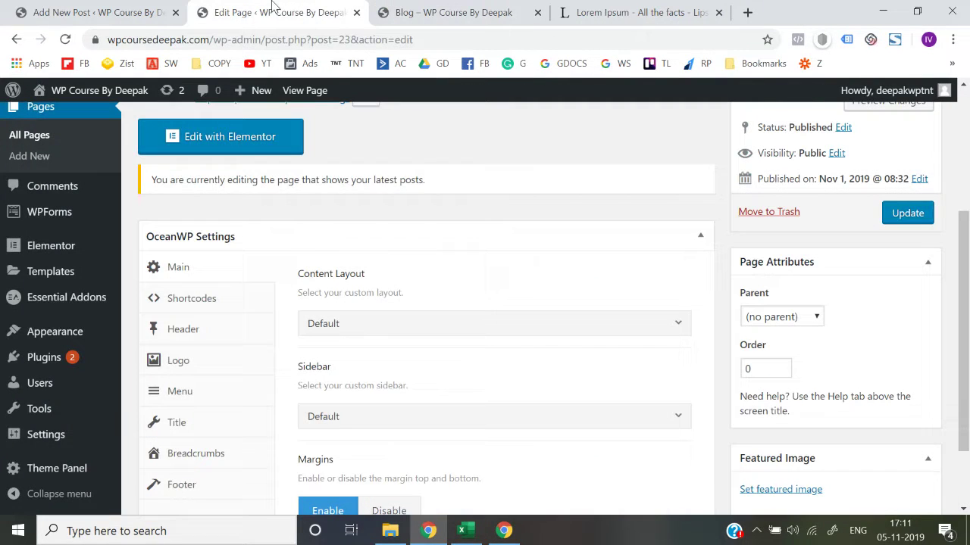
{"action": "left_click", "coordinate": [199, 425]}
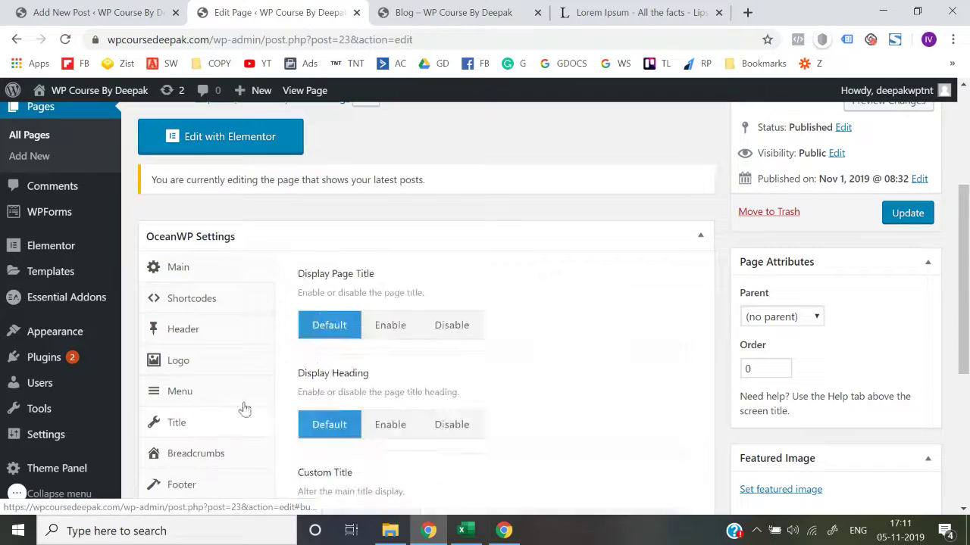
{"action": "left_click", "coordinate": [452, 326]}
{"action": "left_click", "coordinate": [908, 214]}
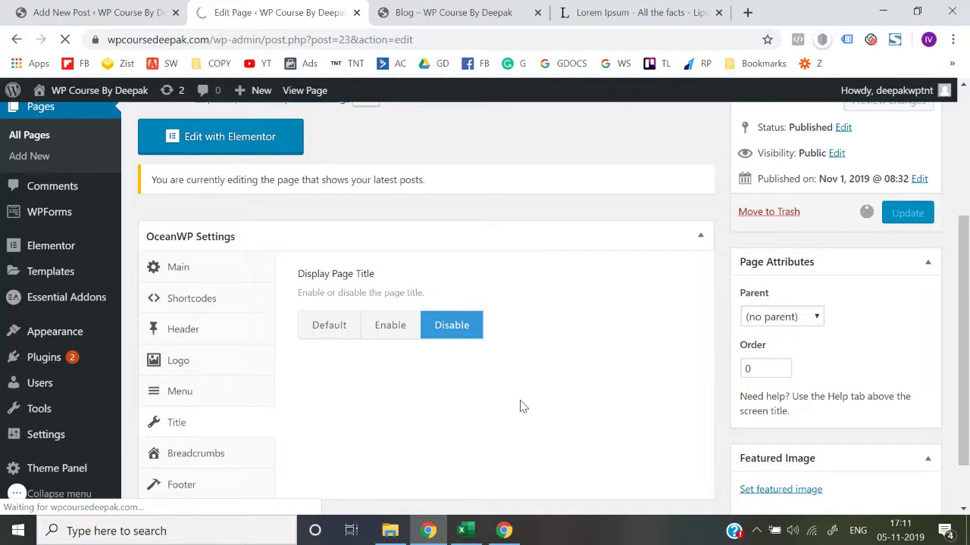
Step: Reload the live Blog page and review its header area and post listing
{"action": "left_click", "coordinate": [493, 12]}
{"action": "left_click", "coordinate": [487, 40]}
{"action": "key", "text": "Return"}
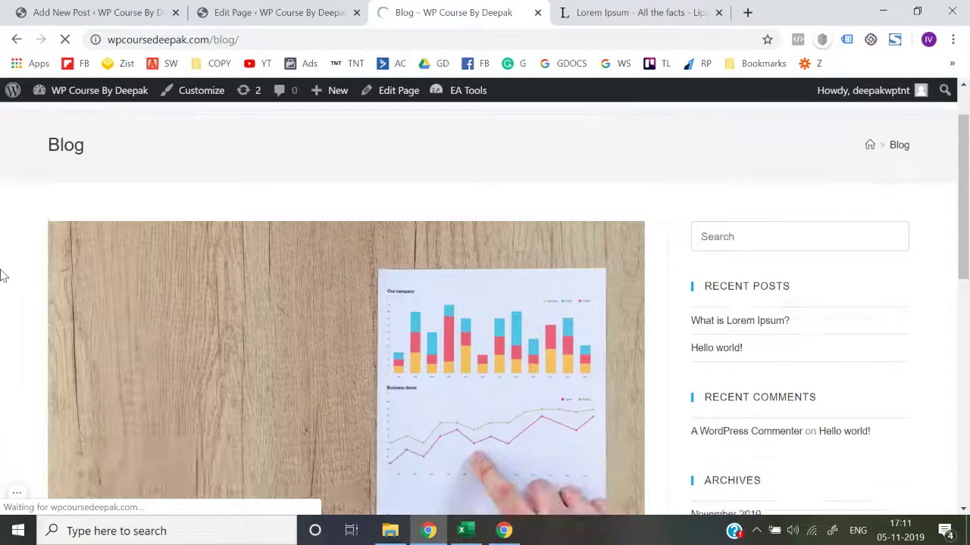
{"action": "scroll", "coordinate": [2, 275], "scroll_direction": "down", "scroll_amount": 2}
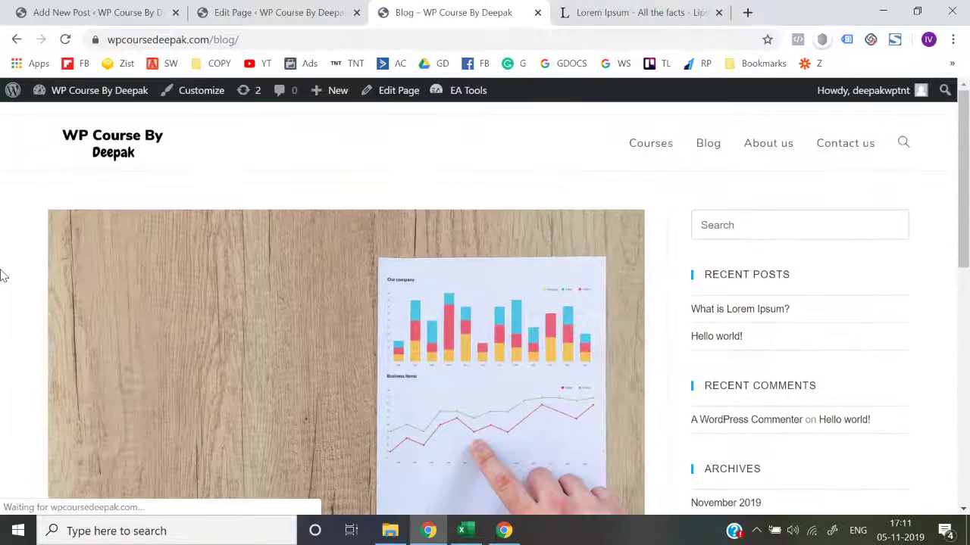
{"action": "scroll", "coordinate": [3, 275], "scroll_direction": "down", "scroll_amount": 8}
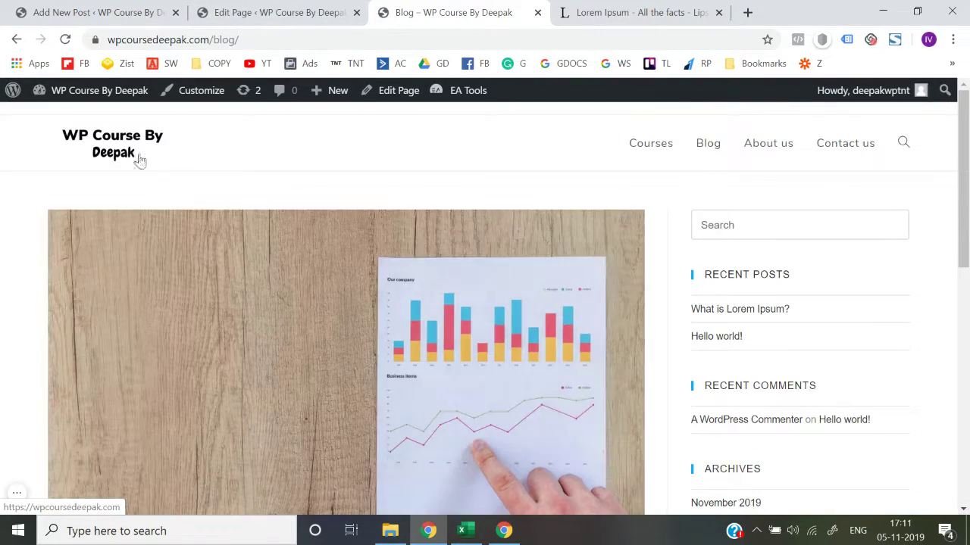
{"action": "scroll", "coordinate": [321, 378], "scroll_direction": "down", "scroll_amount": 5}
{"action": "scroll", "coordinate": [320, 377], "scroll_direction": "up", "scroll_amount": 4}
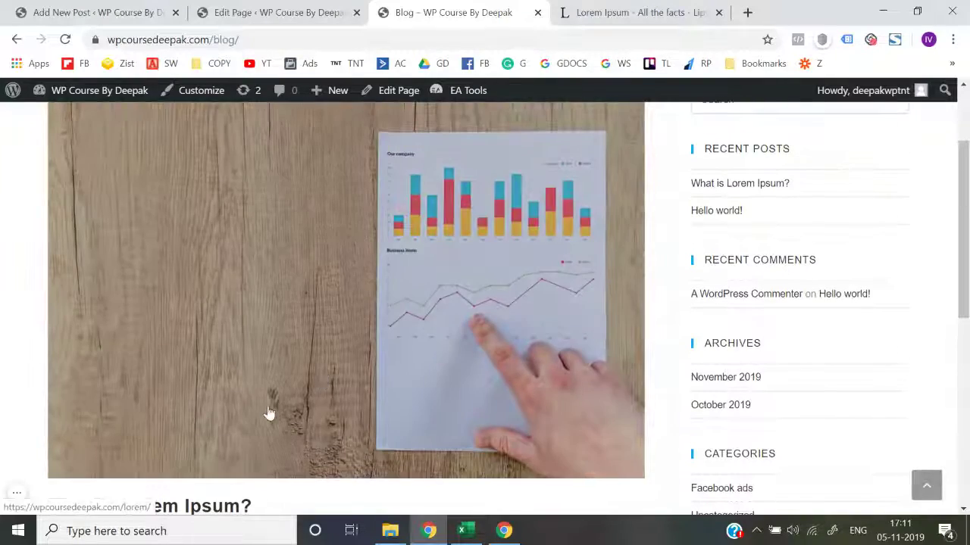
{"action": "scroll", "coordinate": [3, 319], "scroll_direction": "up", "scroll_amount": 2}
{"action": "scroll", "coordinate": [218, 337], "scroll_direction": "down", "scroll_amount": 3}
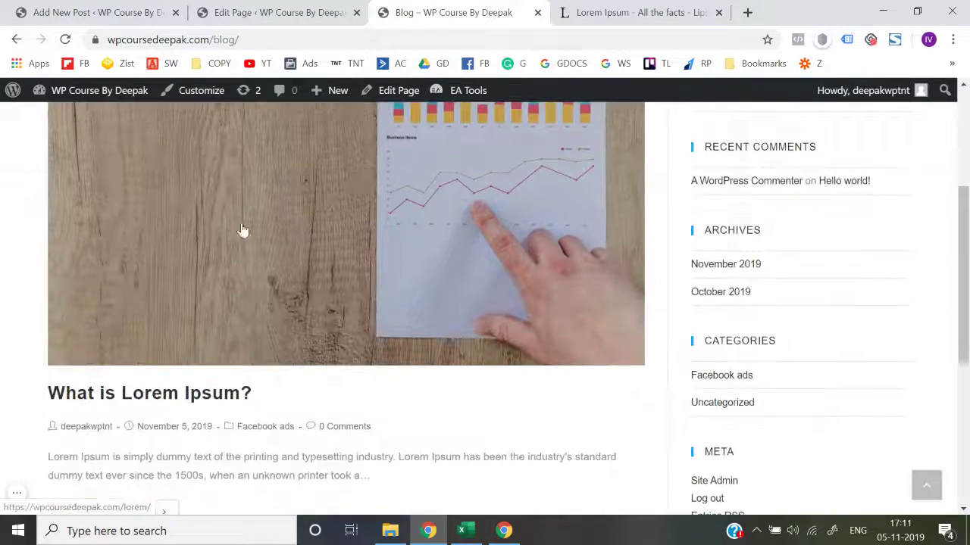
Step: Open the What is Lorem Ipsum? post from the Blog page and examine its full layout
{"action": "left_click", "coordinate": [185, 295]}
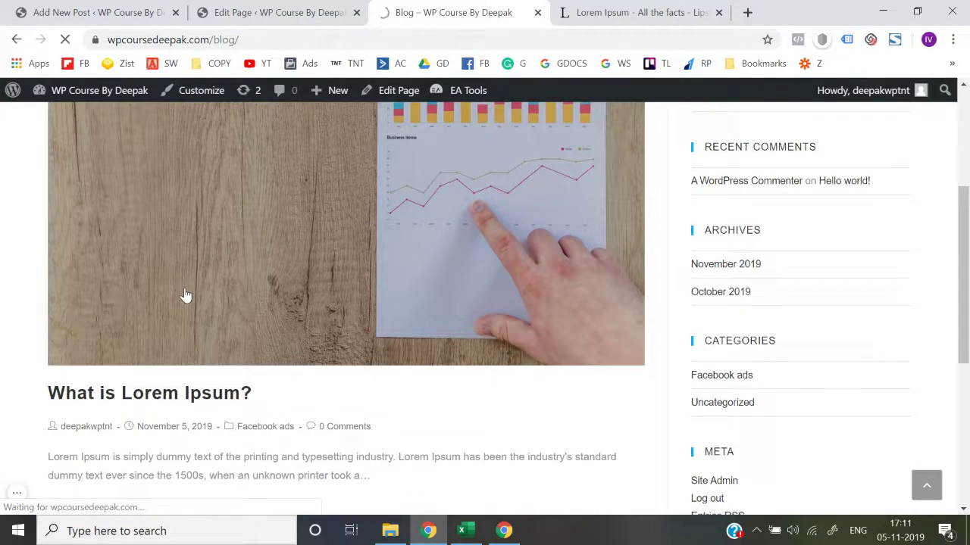
{"action": "scroll", "coordinate": [312, 369], "scroll_direction": "down", "scroll_amount": 5}
{"action": "scroll", "coordinate": [313, 369], "scroll_direction": "down", "scroll_amount": 6}
{"action": "scroll", "coordinate": [303, 379], "scroll_direction": "up", "scroll_amount": 11}
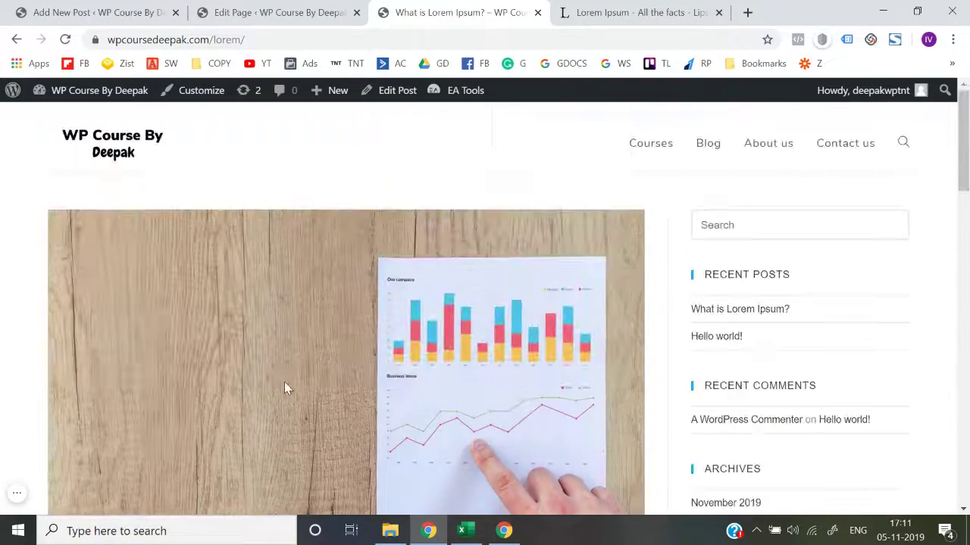
{"action": "scroll", "coordinate": [284, 389], "scroll_direction": "down", "scroll_amount": 5}
{"action": "scroll", "coordinate": [299, 203], "scroll_direction": "down", "scroll_amount": 10}
{"action": "scroll", "coordinate": [285, 406], "scroll_direction": "down", "scroll_amount": 4}
{"action": "scroll", "coordinate": [285, 405], "scroll_direction": "up", "scroll_amount": 12}
Step: Open the post in the Customizer and go to Elements Positioning in the blog's Single Post settings
{"action": "left_click", "coordinate": [200, 96]}
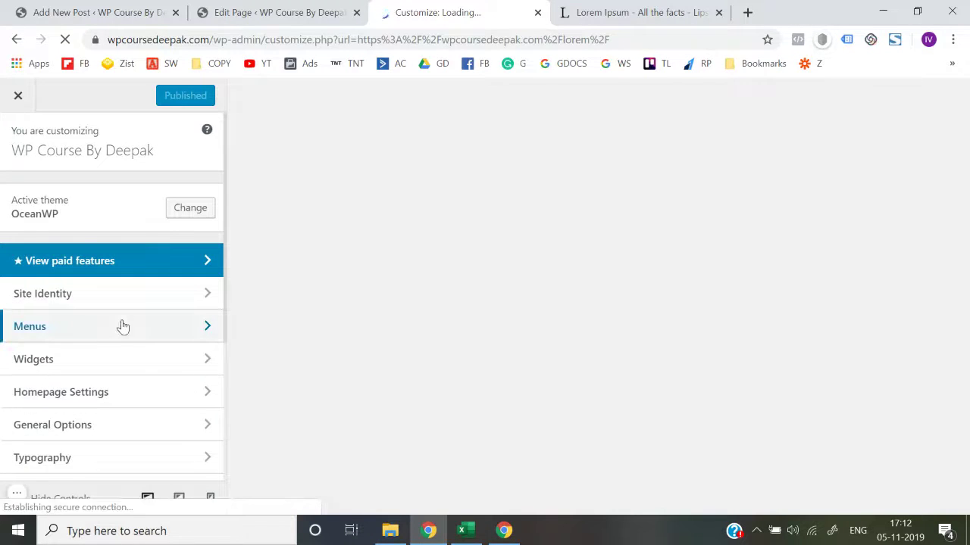
{"action": "scroll", "coordinate": [122, 327], "scroll_direction": "down", "scroll_amount": 2}
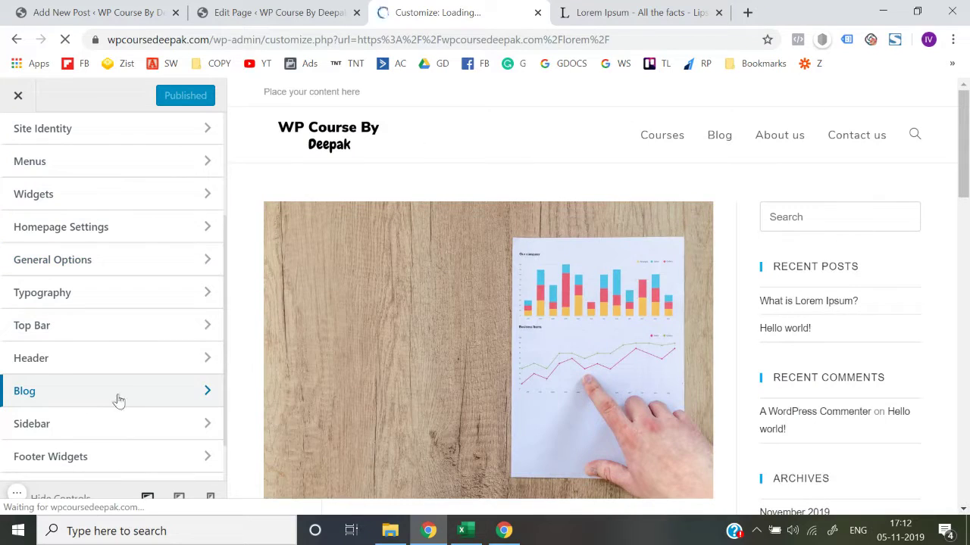
{"action": "left_click", "coordinate": [119, 391]}
{"action": "scroll", "coordinate": [346, 379], "scroll_direction": "down", "scroll_amount": 2}
{"action": "scroll", "coordinate": [346, 379], "scroll_direction": "up", "scroll_amount": 2}
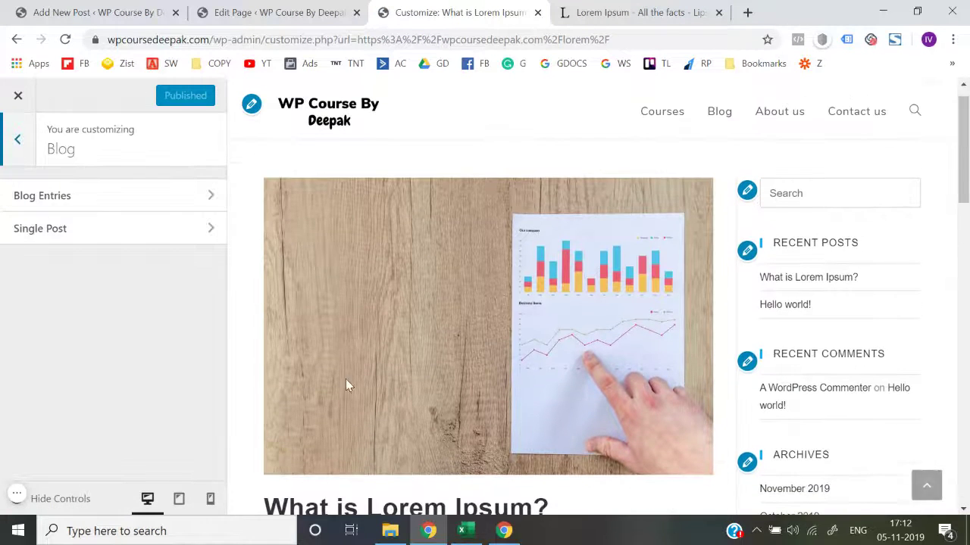
{"action": "left_click", "coordinate": [105, 237]}
{"action": "scroll", "coordinate": [347, 340], "scroll_direction": "down", "scroll_amount": 3}
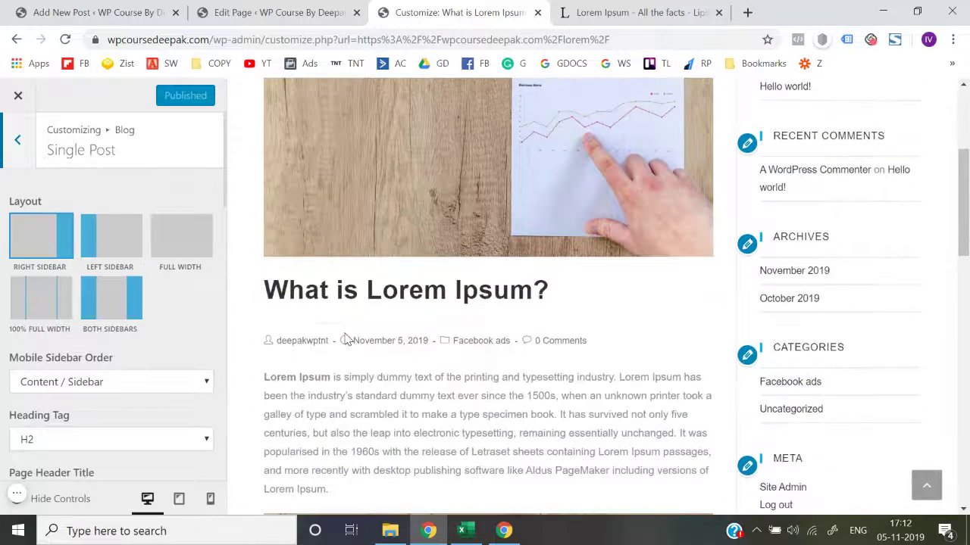
{"action": "scroll", "coordinate": [346, 340], "scroll_direction": "down", "scroll_amount": 1}
{"action": "scroll", "coordinate": [99, 373], "scroll_direction": "down", "scroll_amount": 7}
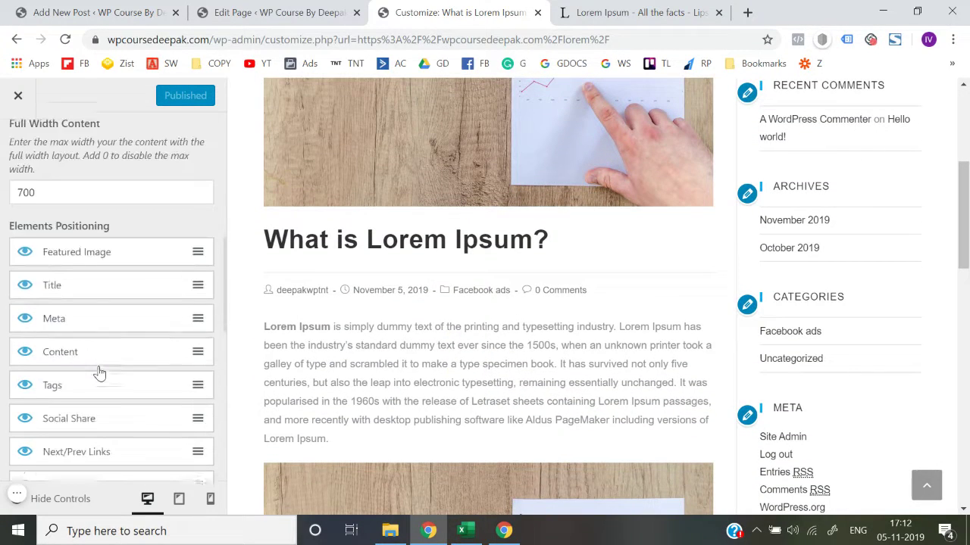
Step: Hide the Featured Image and Meta elements on single posts and check the preview
{"action": "left_click", "coordinate": [24, 250]}
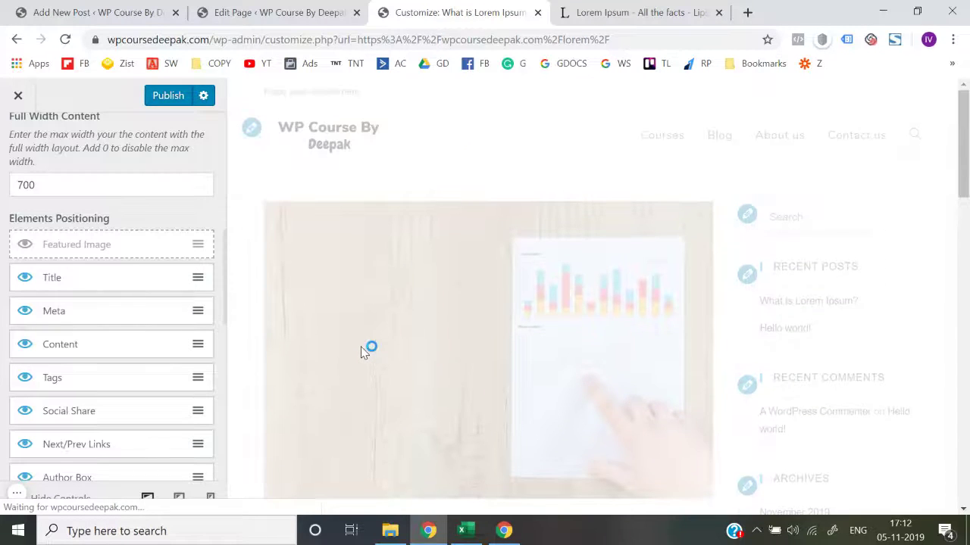
{"action": "scroll", "coordinate": [362, 352], "scroll_direction": "down", "scroll_amount": 3}
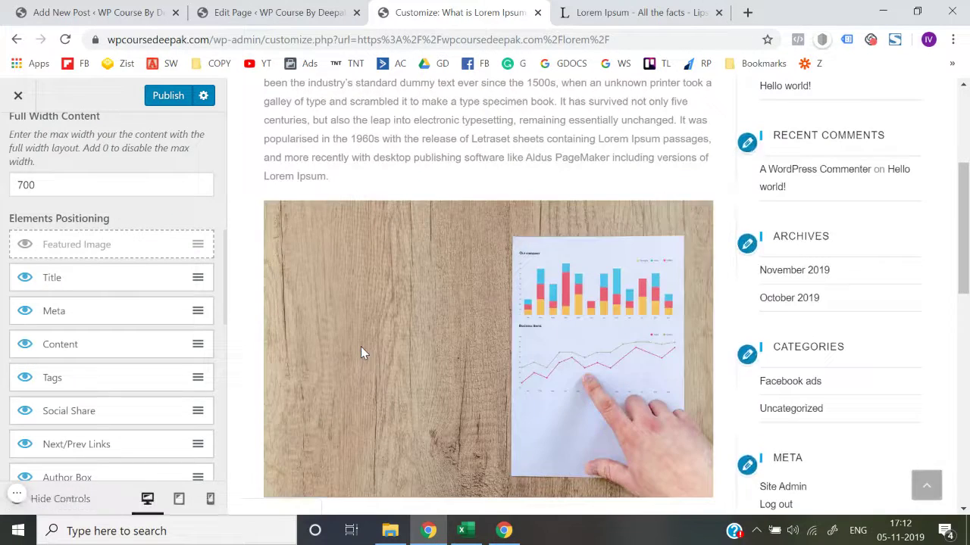
{"action": "scroll", "coordinate": [362, 353], "scroll_direction": "down", "scroll_amount": 1}
{"action": "scroll", "coordinate": [362, 352], "scroll_direction": "down", "scroll_amount": 1}
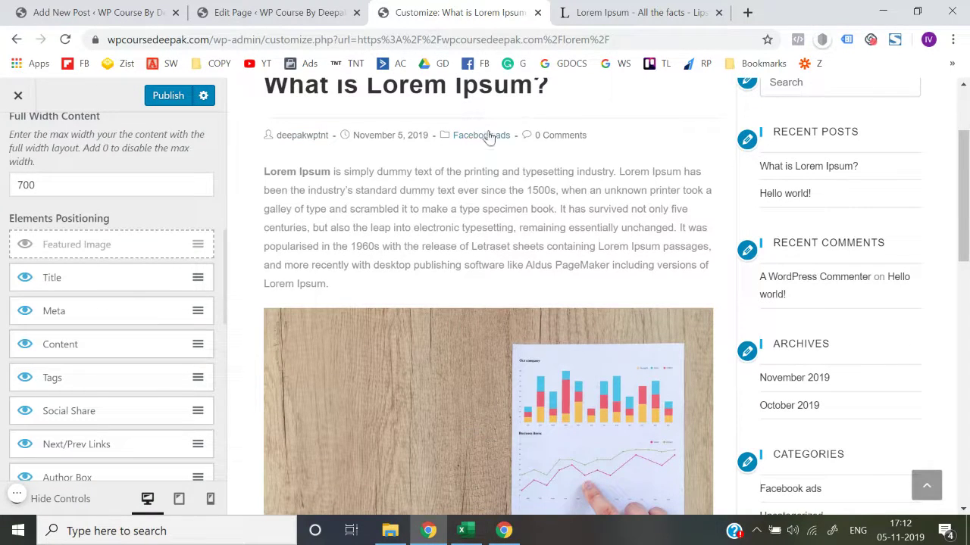
{"action": "scroll", "coordinate": [76, 310], "scroll_direction": "down", "scroll_amount": 1}
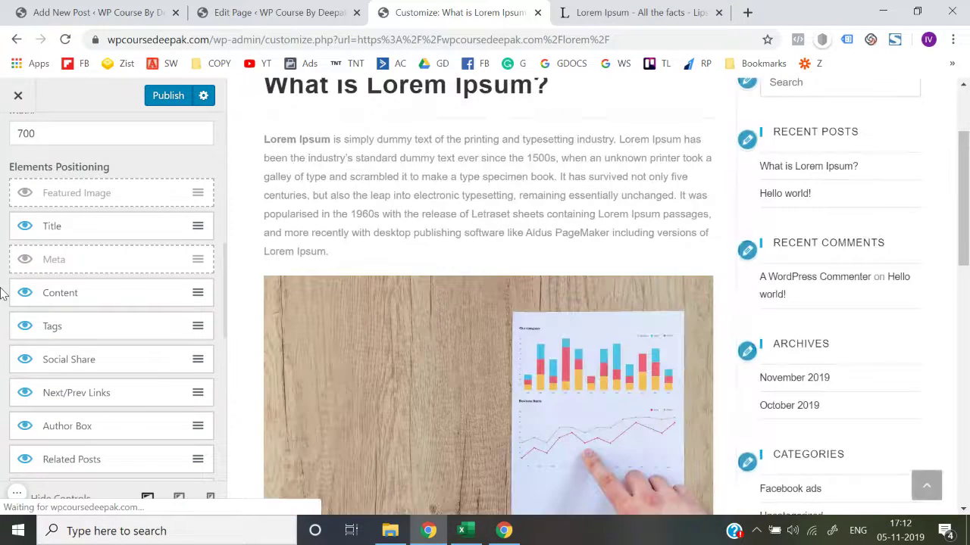
{"action": "scroll", "coordinate": [392, 176], "scroll_direction": "up", "scroll_amount": 1}
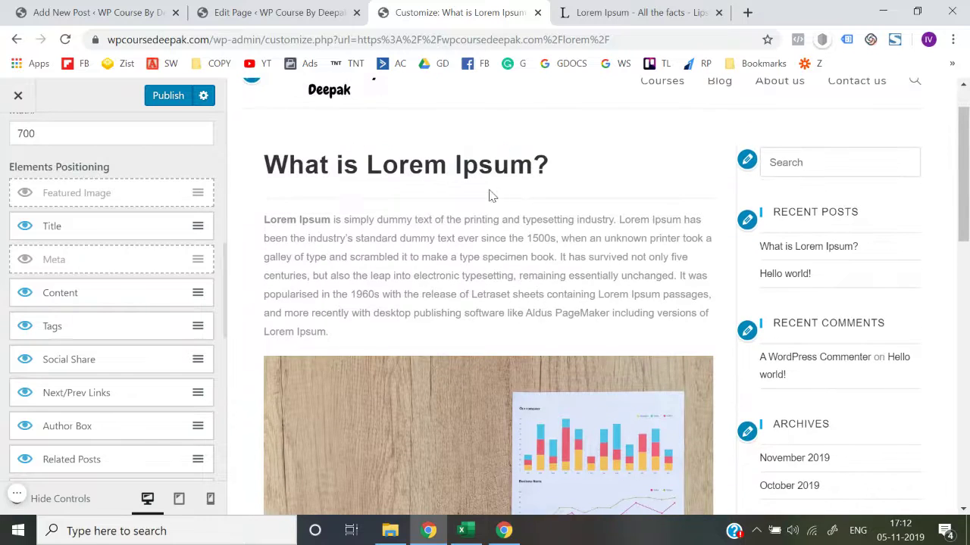
Step: Look over the remaining single post options, publish the changes and close the Customizer
{"action": "scroll", "coordinate": [88, 383], "scroll_direction": "down", "scroll_amount": 5}
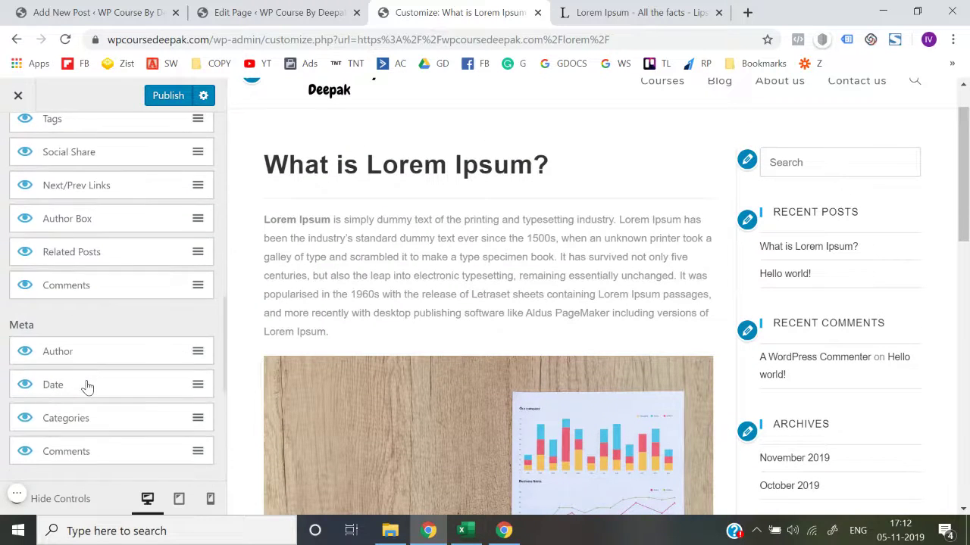
{"action": "scroll", "coordinate": [152, 365], "scroll_direction": "down", "scroll_amount": 2}
{"action": "scroll", "coordinate": [151, 369], "scroll_direction": "up", "scroll_amount": 7}
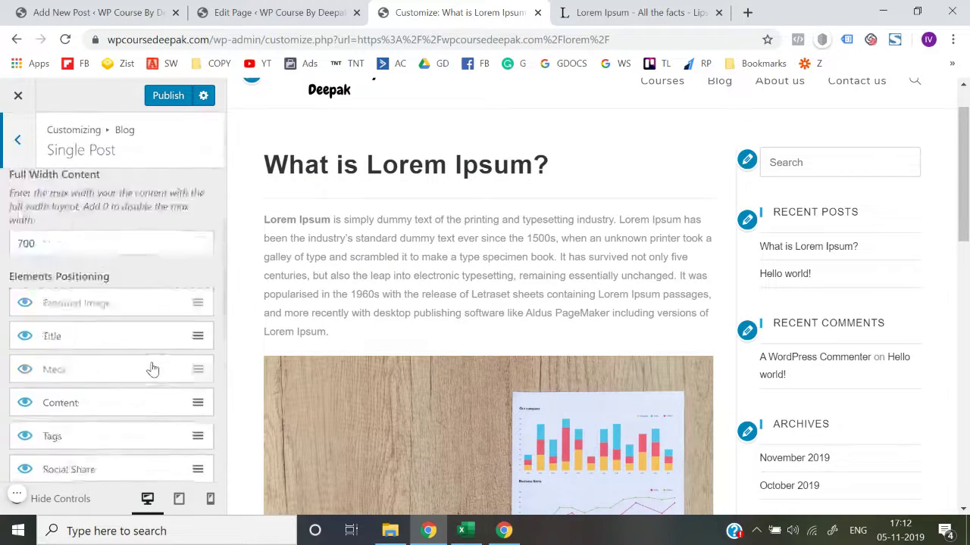
{"action": "left_click", "coordinate": [169, 97]}
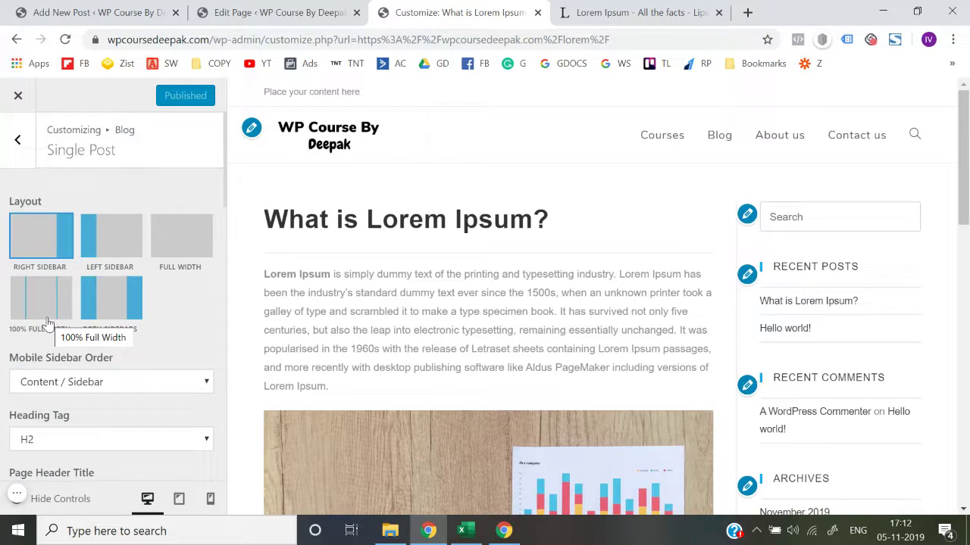
{"action": "left_click", "coordinate": [19, 97]}
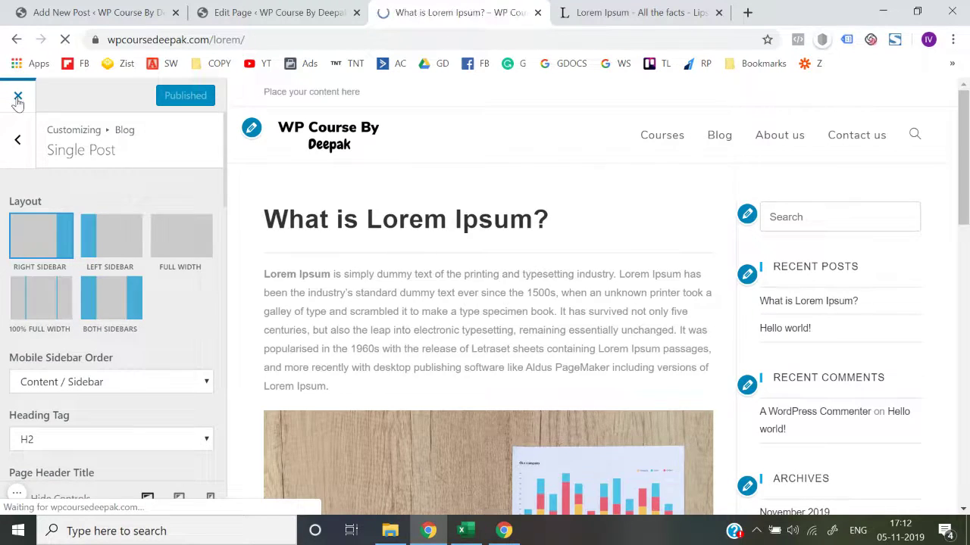
Step: Review the live post from start to end and return to the site's home page
{"action": "scroll", "coordinate": [300, 301], "scroll_direction": "down", "scroll_amount": 15}
{"action": "scroll", "coordinate": [299, 296], "scroll_direction": "up", "scroll_amount": 15}
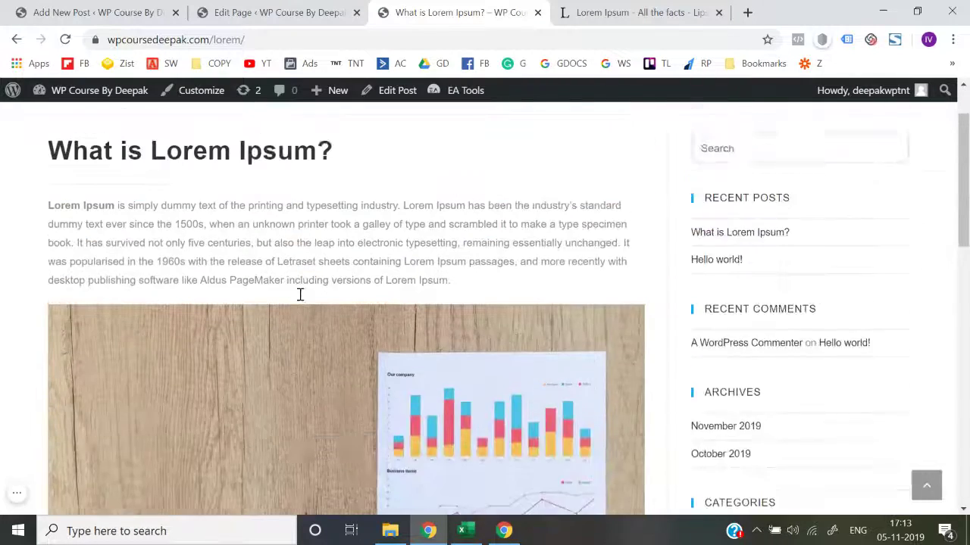
{"action": "left_click", "coordinate": [125, 161]}
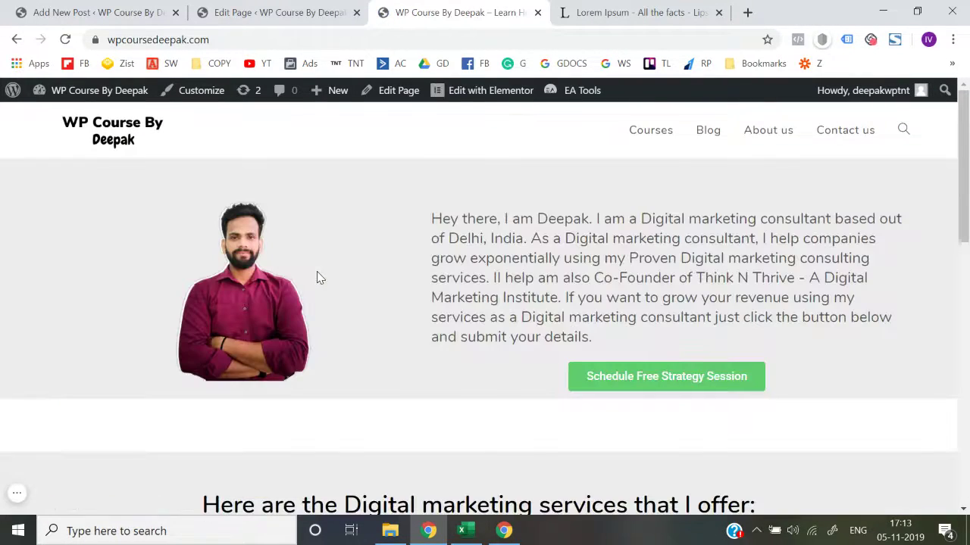
Step: Open the site's Blog page and look over the list of published posts
{"action": "left_click", "coordinate": [693, 132]}
{"action": "scroll", "coordinate": [468, 305], "scroll_direction": "down", "scroll_amount": 10}
{"action": "scroll", "coordinate": [467, 307], "scroll_direction": "up", "scroll_amount": 8}
{"action": "scroll", "coordinate": [467, 306], "scroll_direction": "up", "scroll_amount": 3}
{"action": "scroll", "coordinate": [467, 307], "scroll_direction": "down", "scroll_amount": 5}
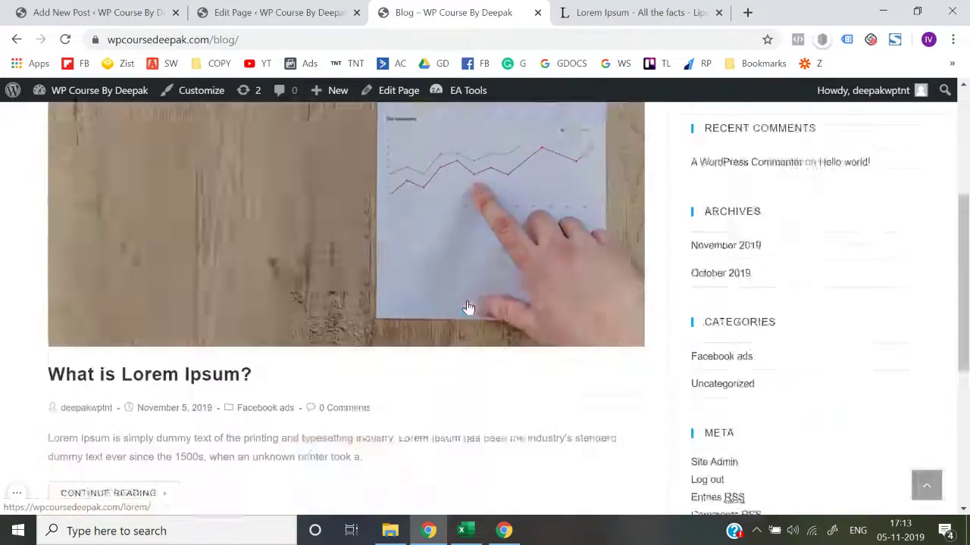
{"action": "scroll", "coordinate": [467, 307], "scroll_direction": "up", "scroll_amount": 5}
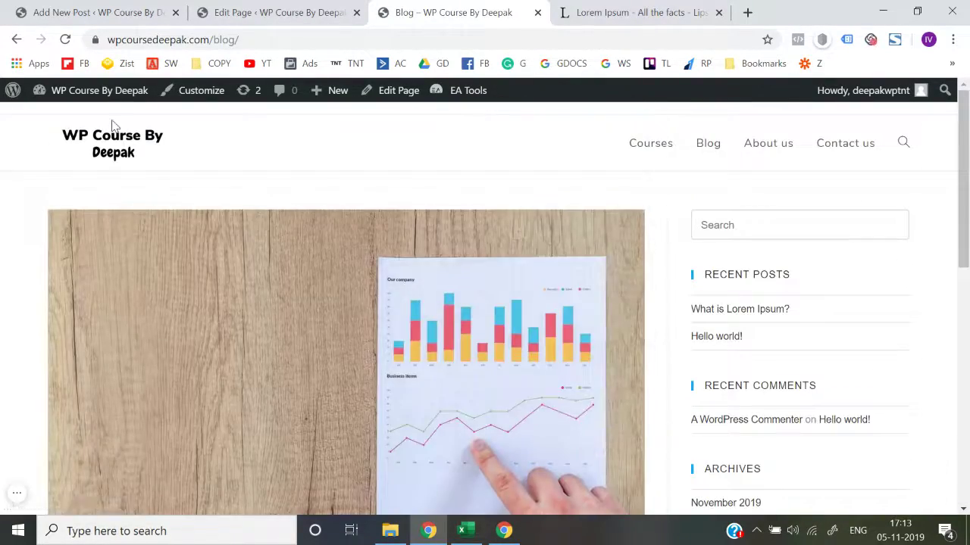
{"action": "left_click", "coordinate": [290, 8]}
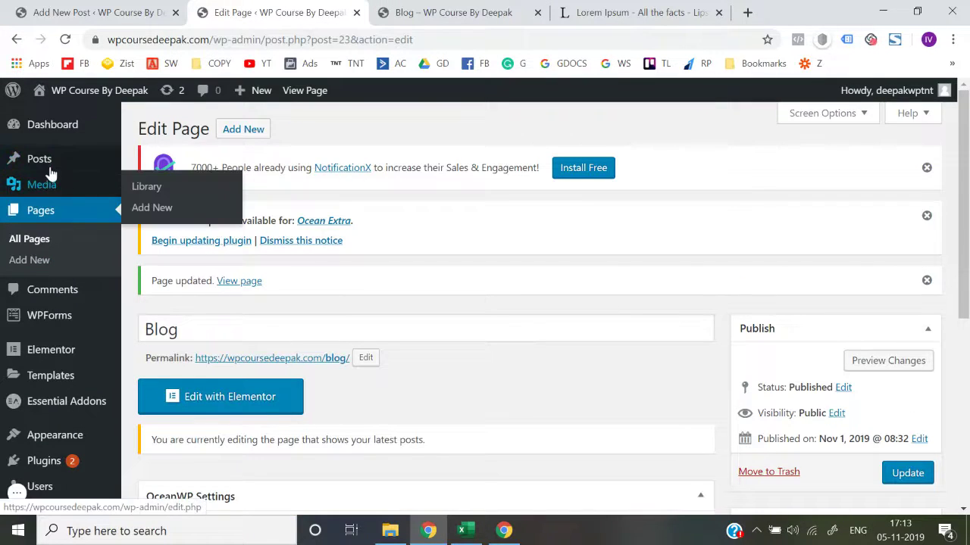
{"action": "mouse_move", "coordinate": [52, 169]}
{"action": "left_click", "coordinate": [151, 187]}
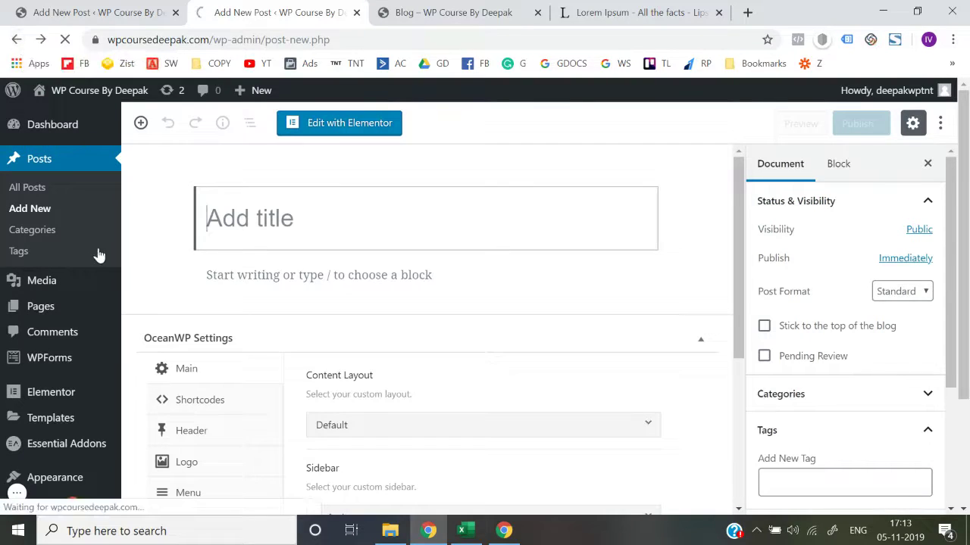
{"action": "left_click", "coordinate": [420, 13]}
{"action": "scroll", "coordinate": [370, 304], "scroll_direction": "down", "scroll_amount": 1}
{"action": "scroll", "coordinate": [370, 304], "scroll_direction": "down", "scroll_amount": 6}
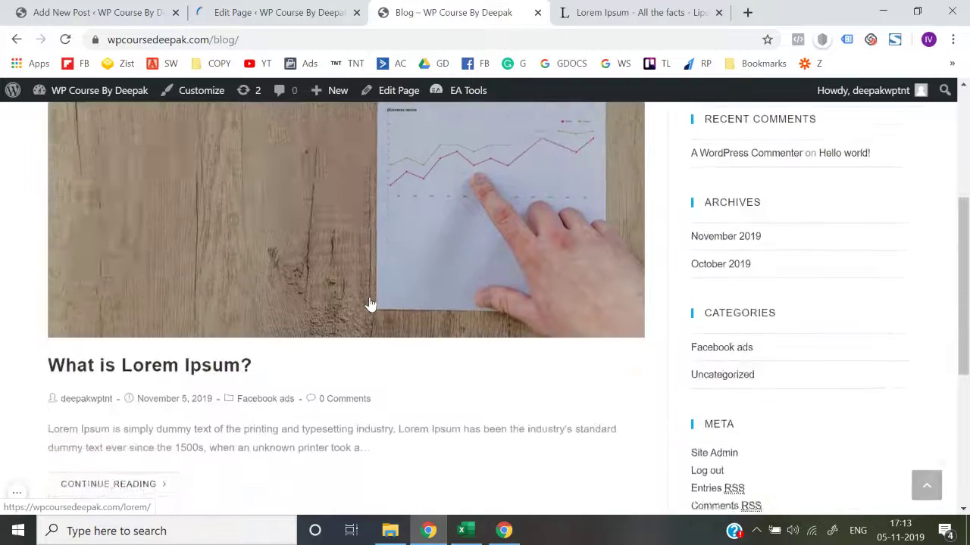
{"action": "left_click", "coordinate": [325, 14]}
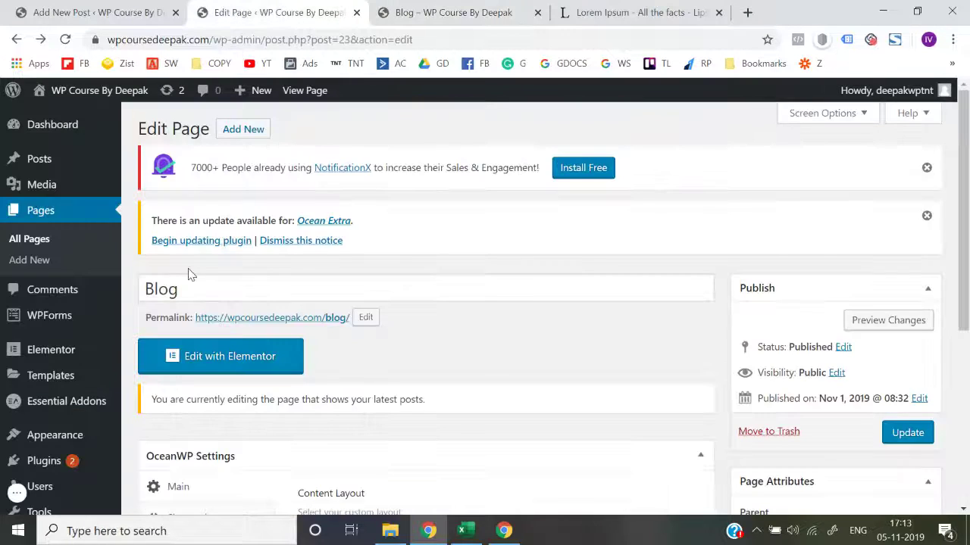
{"action": "scroll", "coordinate": [190, 273], "scroll_direction": "down", "scroll_amount": 3}
{"action": "scroll", "coordinate": [73, 204], "scroll_direction": "up", "scroll_amount": 3}
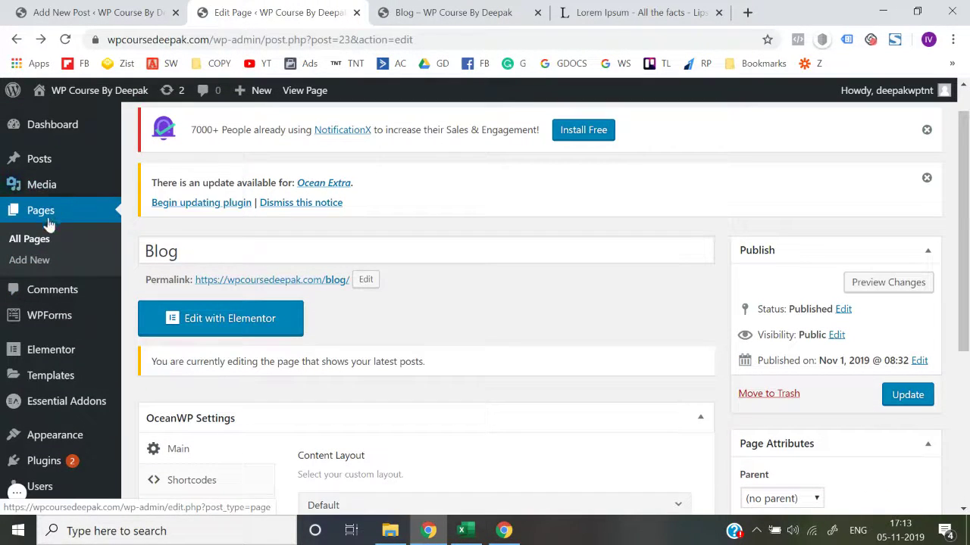
Step: Duplicate the "What is Lorem Ipsum?" post with EA Duplicator and open the draft copy for editing
{"action": "mouse_move", "coordinate": [61, 160]}
{"action": "left_click", "coordinate": [159, 164]}
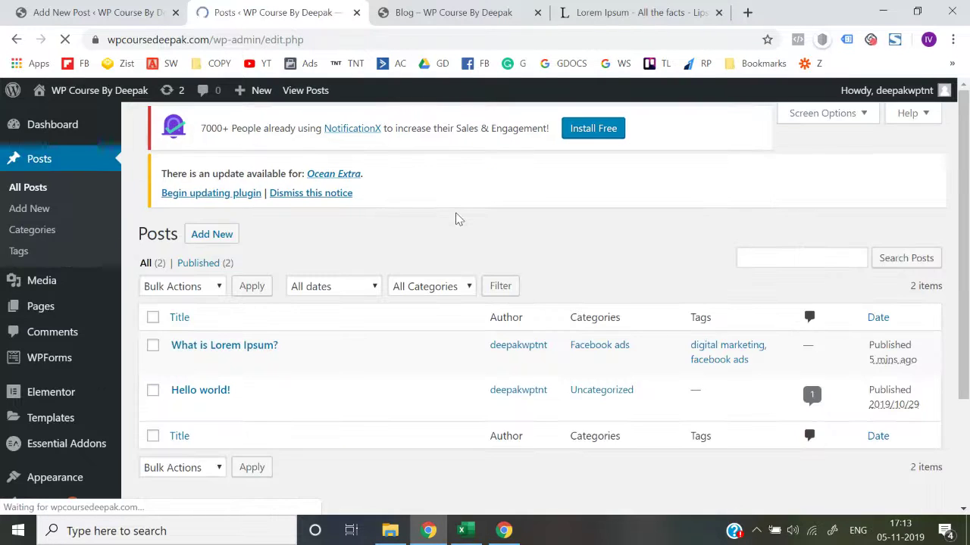
{"action": "scroll", "coordinate": [455, 219], "scroll_direction": "down", "scroll_amount": 2}
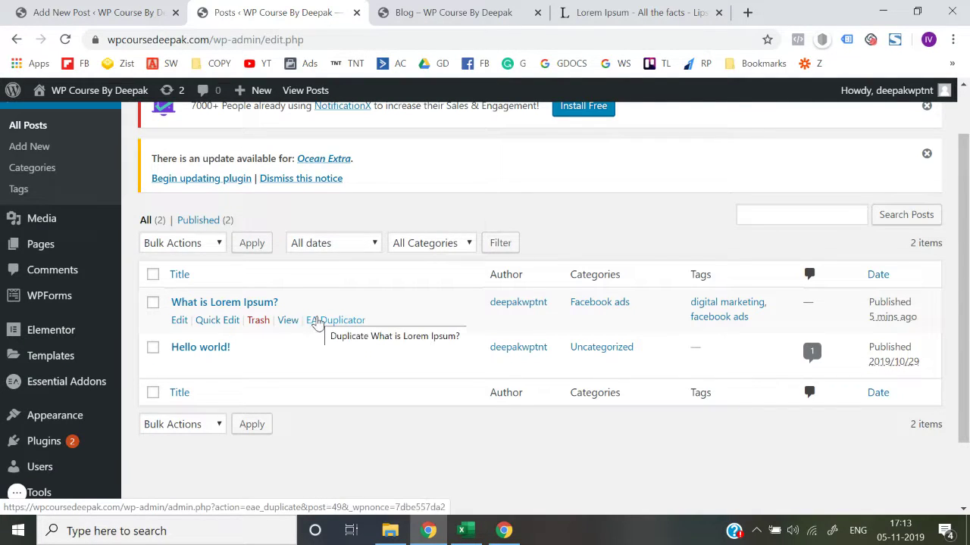
{"action": "left_click", "coordinate": [331, 321]}
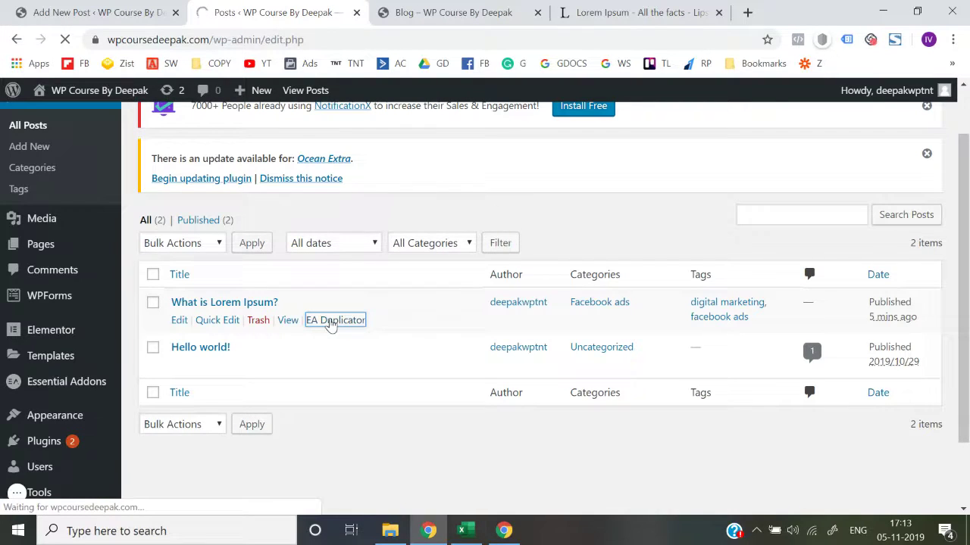
{"action": "scroll", "coordinate": [329, 322], "scroll_direction": "down", "scroll_amount": 1}
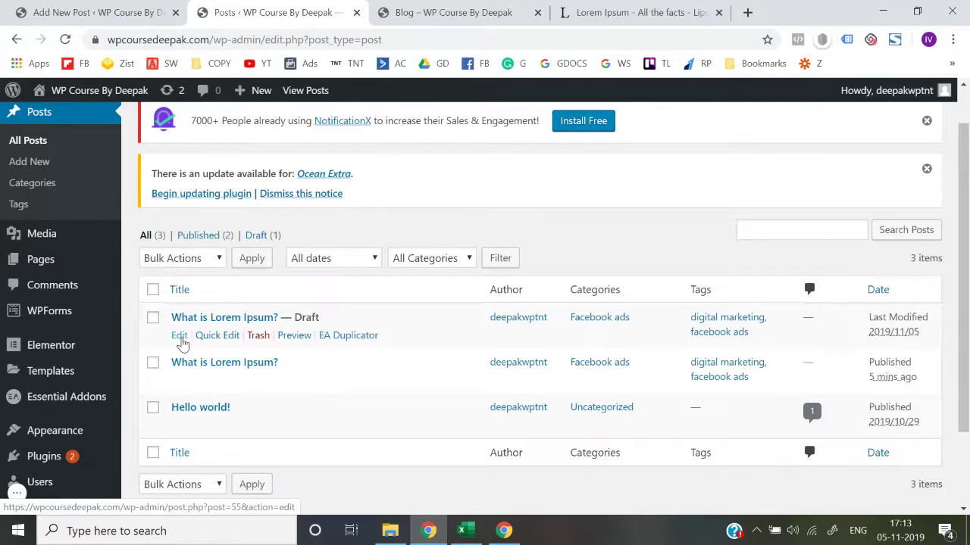
{"action": "left_click", "coordinate": [180, 335]}
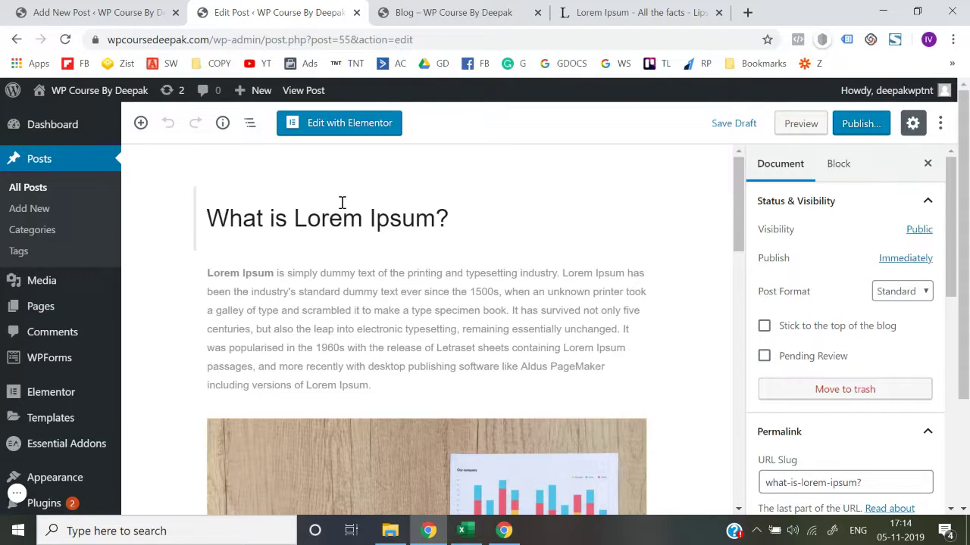
Step: Replace the draft's title with the heading "Where does it come from?" copied from the Lorem Ipsum website
{"action": "left_click", "coordinate": [629, 12]}
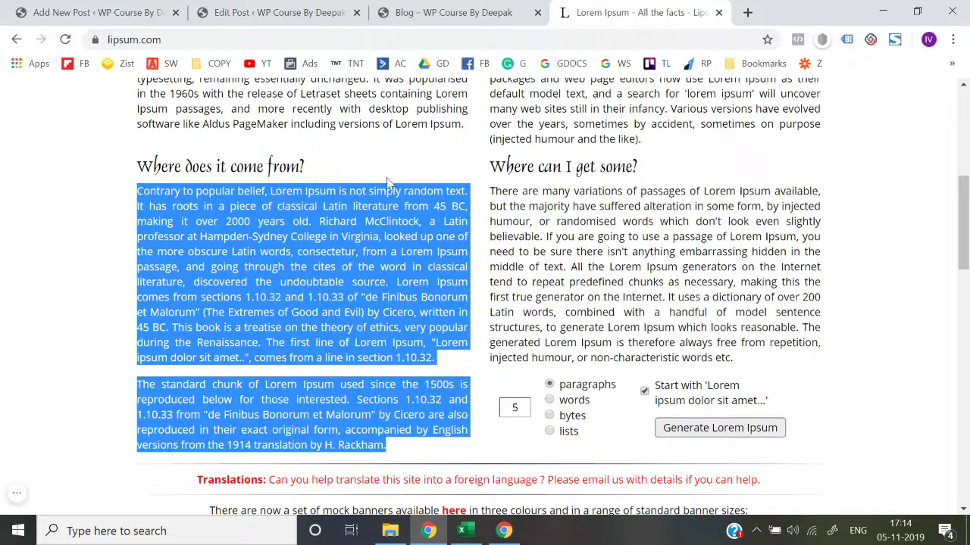
{"action": "left_click", "coordinate": [315, 176]}
{"action": "left_click_drag", "start_coordinate": [142, 186], "coordinate": [142, 166]}
{"action": "key", "text": "ctrl+c"}
{"action": "left_click", "coordinate": [447, 12]}
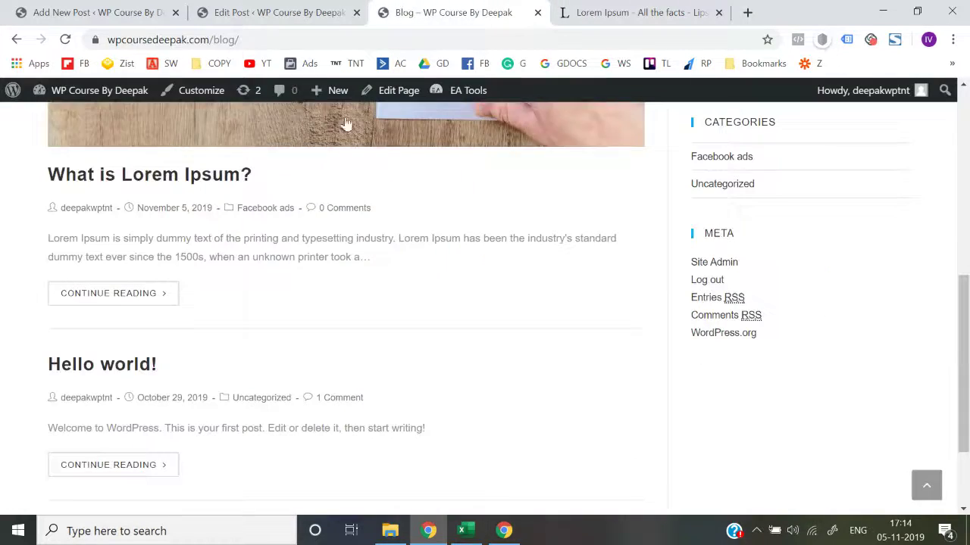
{"action": "left_click", "coordinate": [279, 12]}
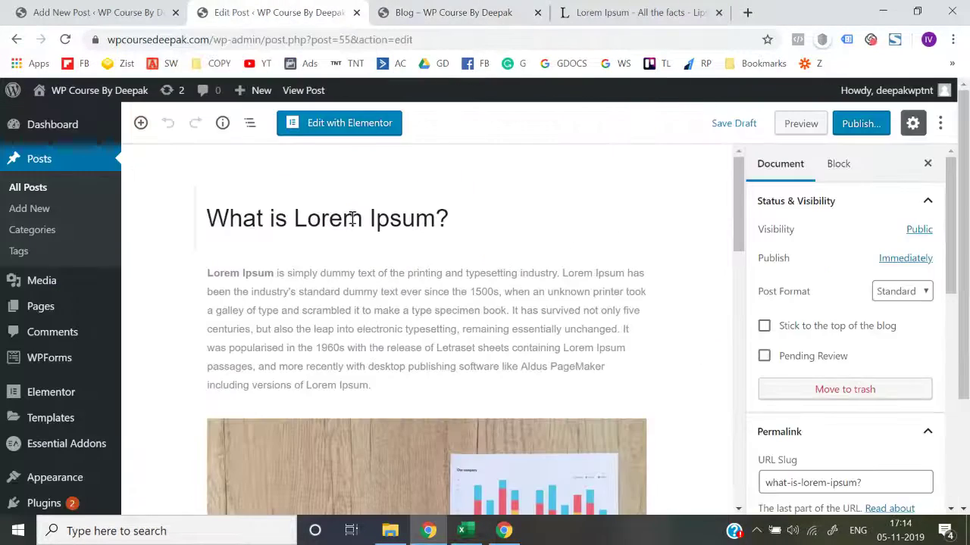
{"action": "left_click", "coordinate": [351, 219]}
{"action": "key", "text": "BackSpace"}
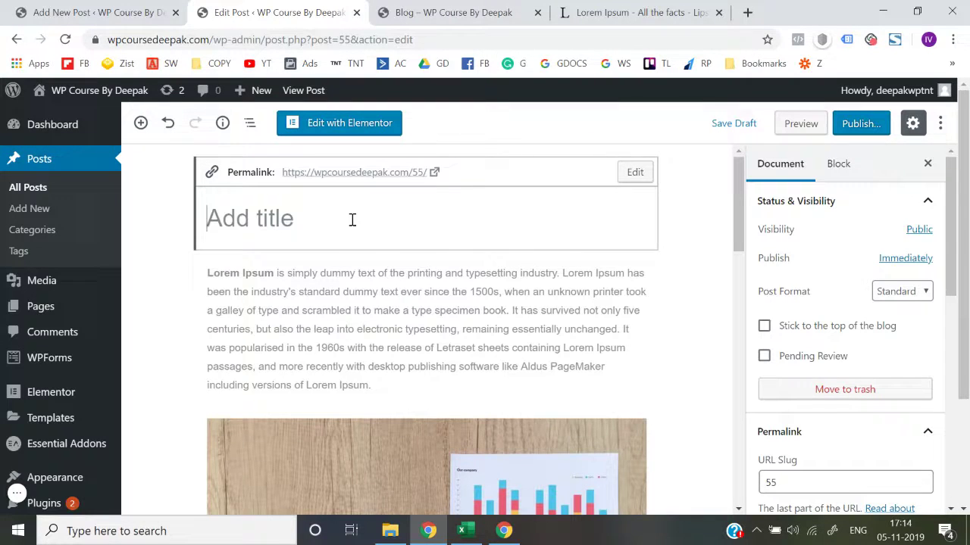
{"action": "key", "text": "ctrl+v"}
{"action": "left_click", "coordinate": [190, 253]}
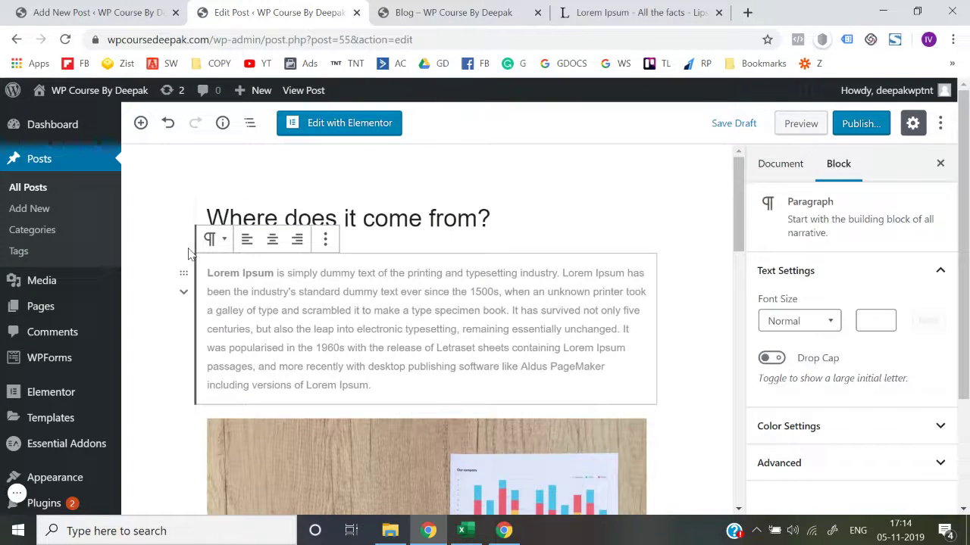
Step: Change the draft's permalink slug to "come-from" and save it
{"action": "left_click", "coordinate": [335, 206]}
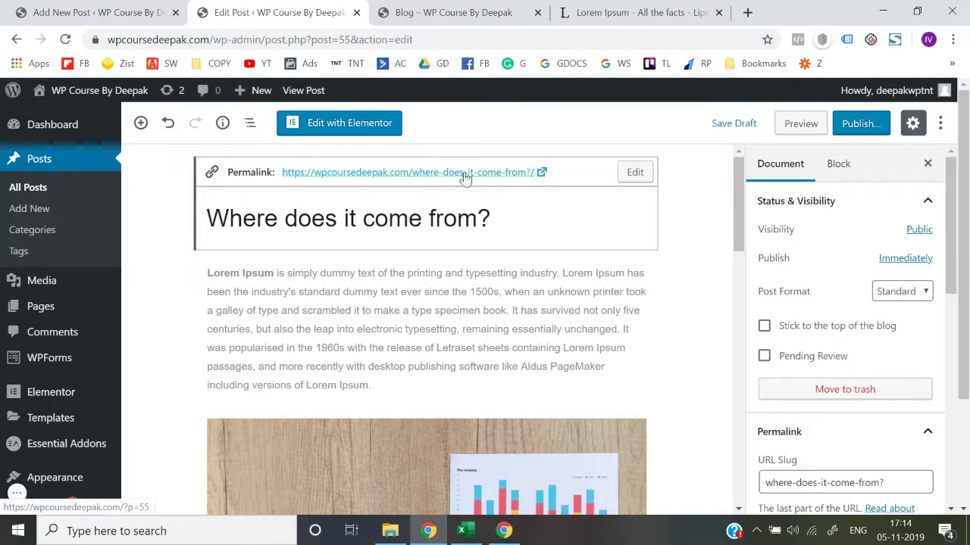
{"action": "left_click", "coordinate": [643, 174]}
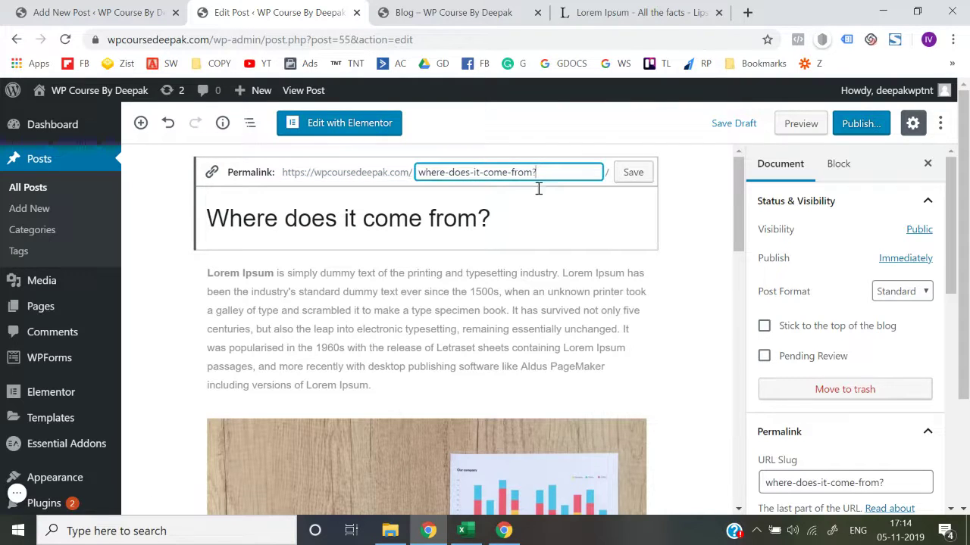
{"action": "key", "text": "ctrl+a"}
{"action": "left_click", "coordinate": [546, 184]}
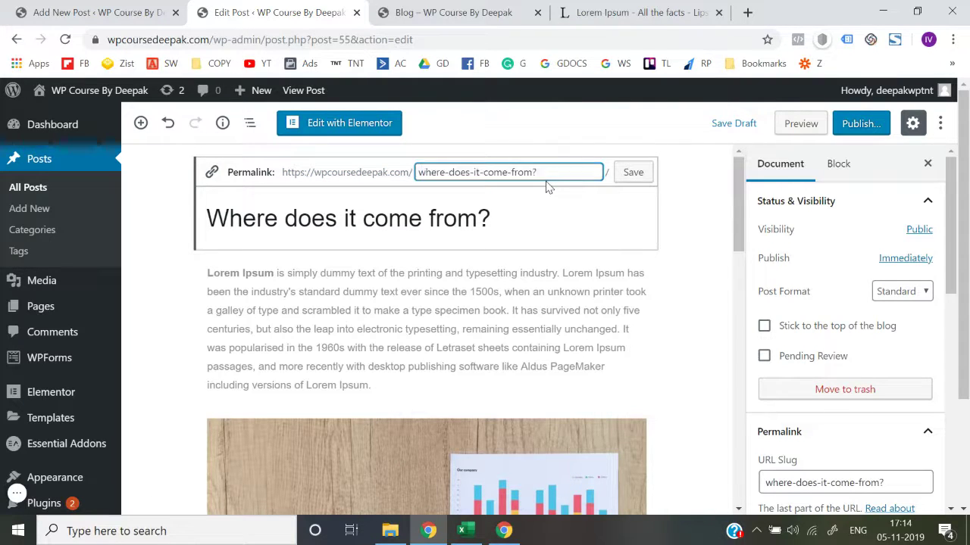
{"action": "left_click", "coordinate": [515, 225]}
{"action": "left_click", "coordinate": [629, 180]}
{"action": "key", "text": "ctrl+a"}
{"action": "type", "text": "come-from"}
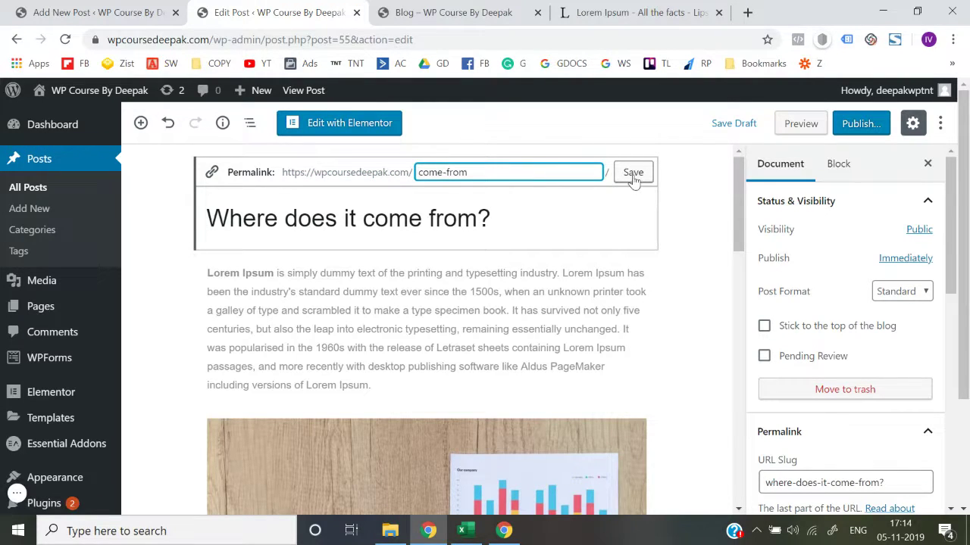
{"action": "left_click", "coordinate": [634, 178]}
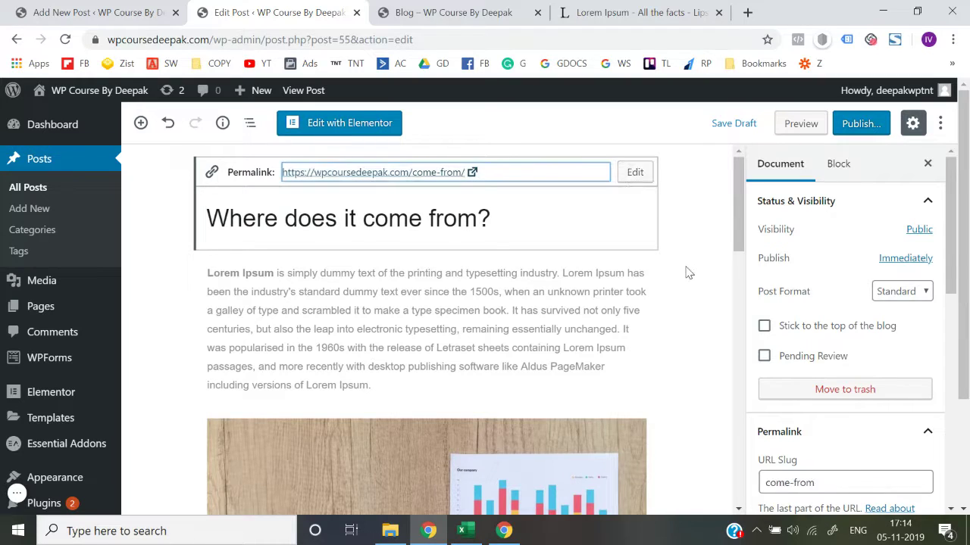
Step: Remove the opening paragraph block and the image block below it from the draft
{"action": "scroll", "coordinate": [686, 271], "scroll_direction": "down", "scroll_amount": 1}
{"action": "left_click", "coordinate": [635, 246]}
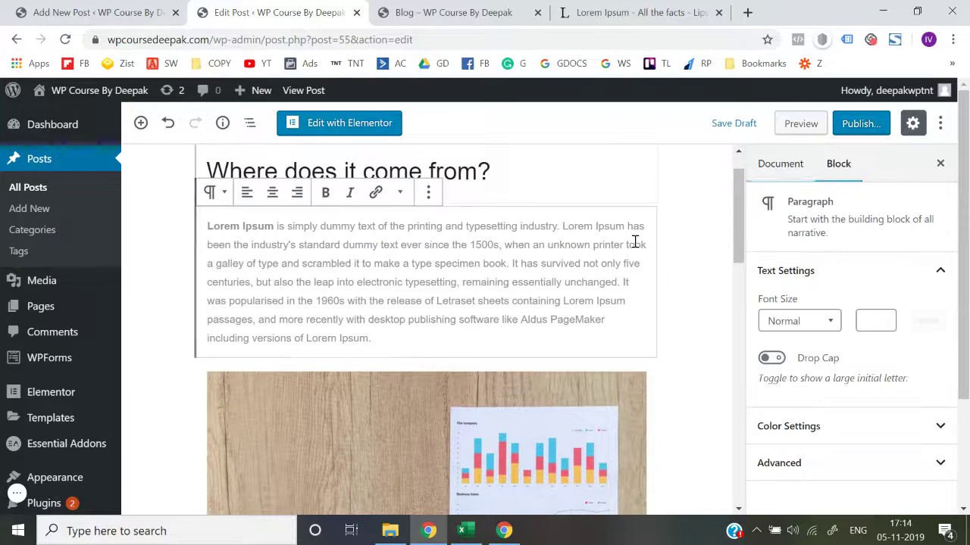
{"action": "left_click", "coordinate": [428, 191]}
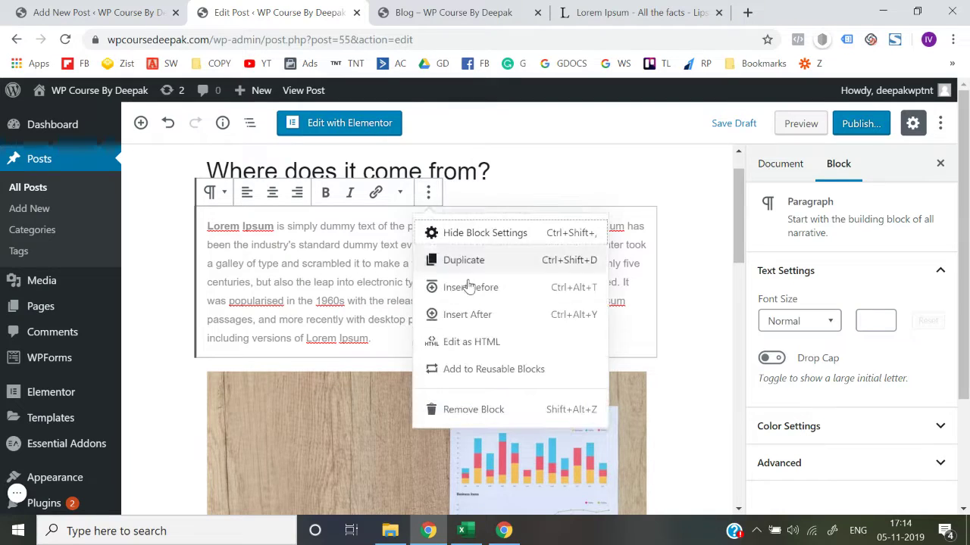
{"action": "left_click", "coordinate": [488, 415]}
{"action": "scroll", "coordinate": [255, 268], "scroll_direction": "down", "scroll_amount": 1}
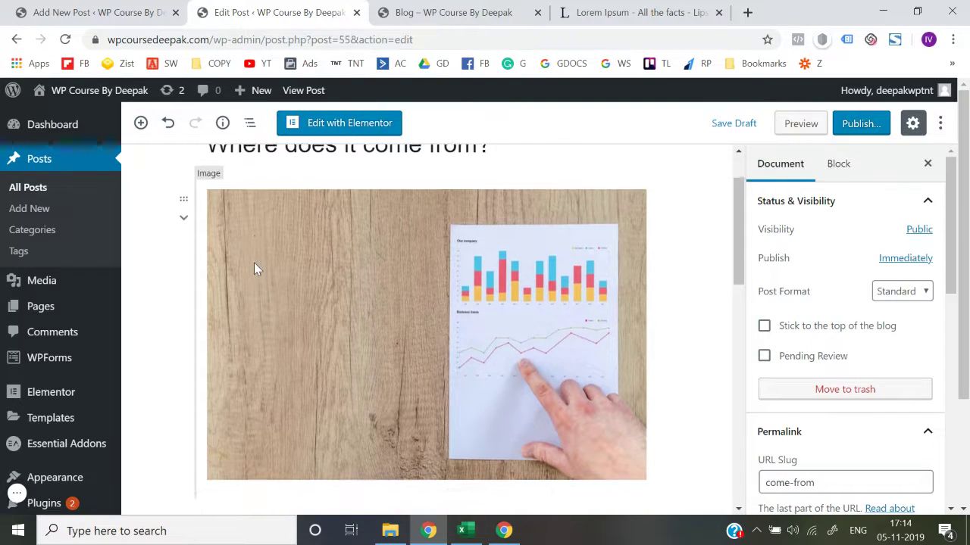
{"action": "left_click", "coordinate": [405, 237]}
{"action": "scroll", "coordinate": [405, 237], "scroll_direction": "up", "scroll_amount": 1}
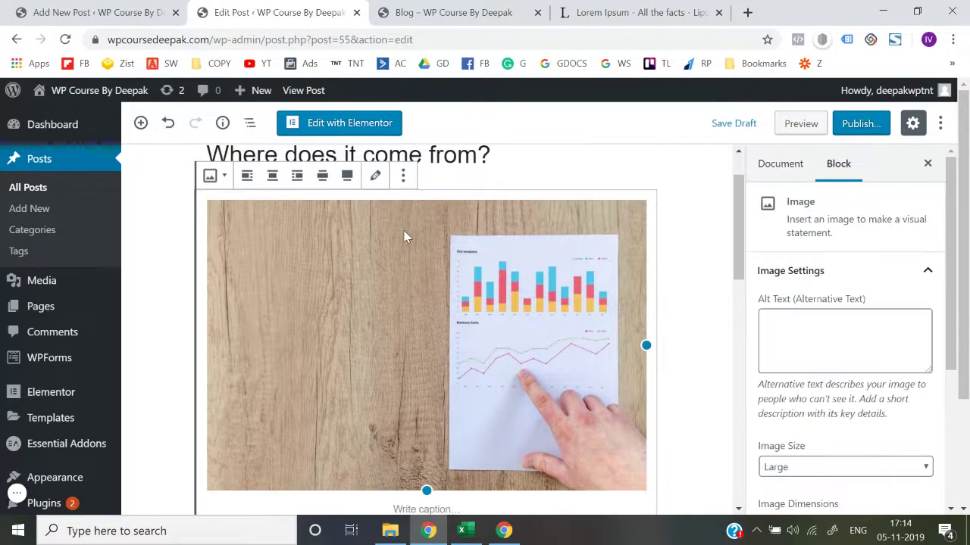
{"action": "left_click", "coordinate": [403, 176]}
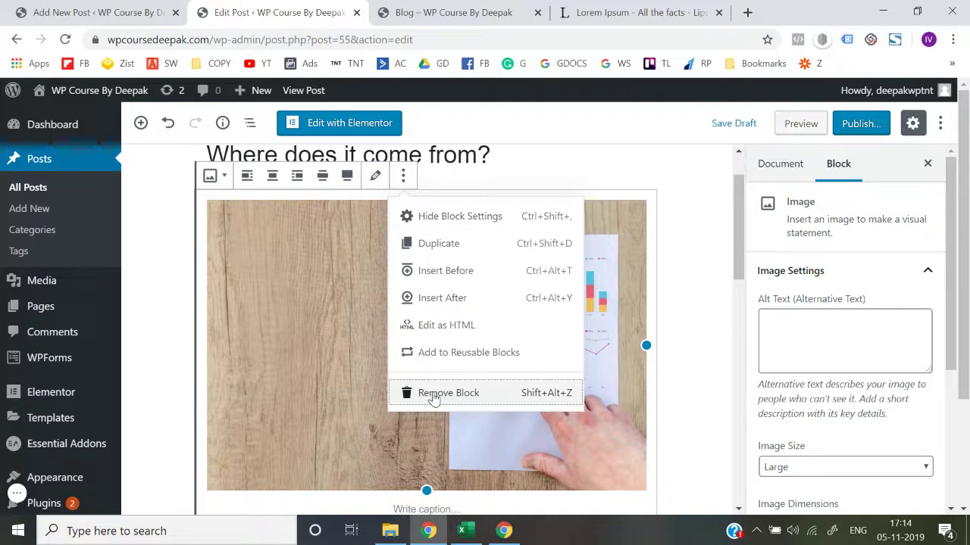
{"action": "left_click", "coordinate": [433, 394]}
Step: Remove the two remaining paragraph blocks so the draft's body is empty
{"action": "left_click", "coordinate": [398, 247]}
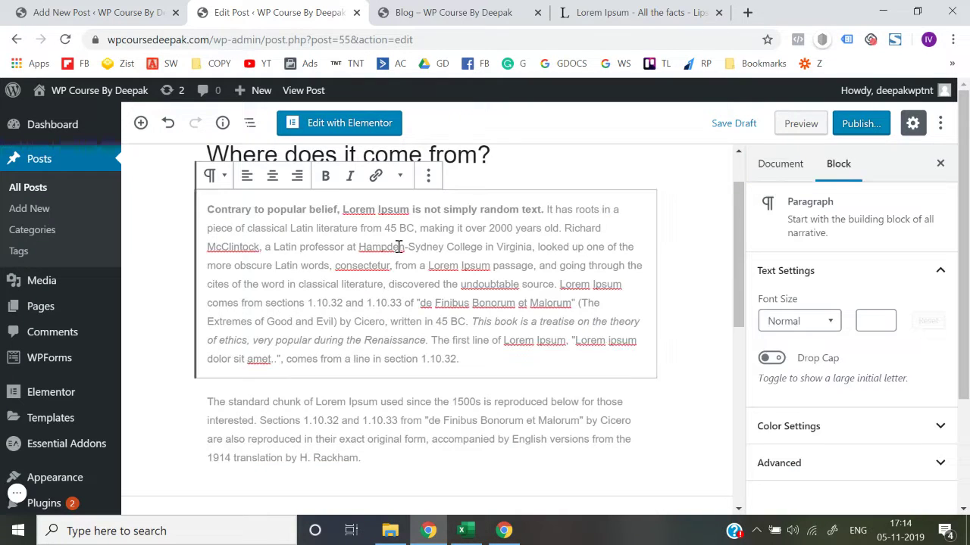
{"action": "left_click", "coordinate": [424, 175]}
{"action": "left_click", "coordinate": [450, 395]}
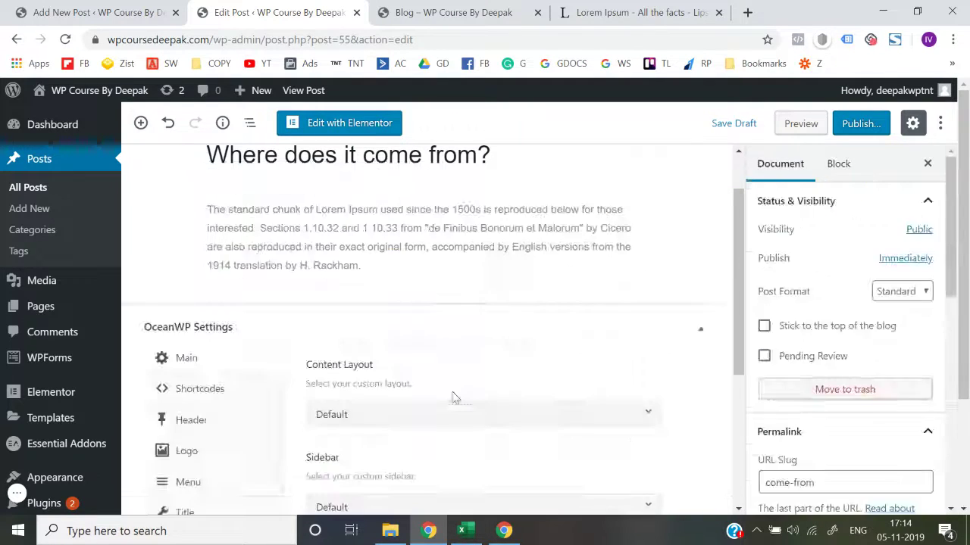
{"action": "left_click", "coordinate": [447, 263]}
{"action": "left_click", "coordinate": [428, 174]}
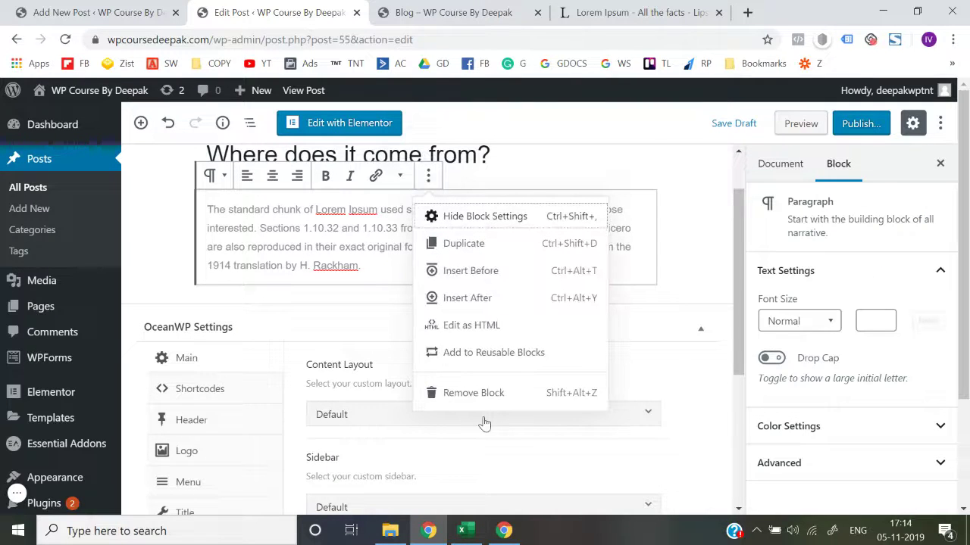
{"action": "left_click", "coordinate": [485, 395]}
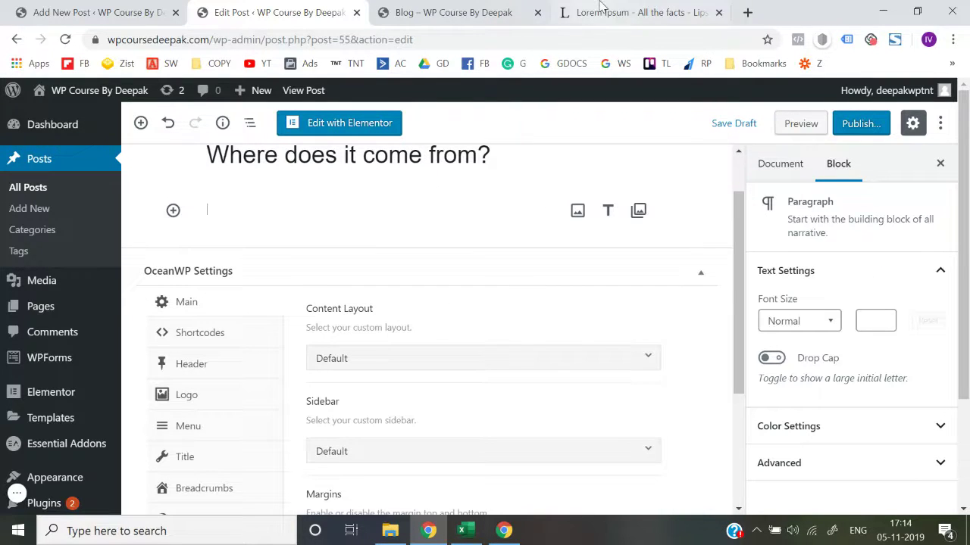
Step: Copy the "Where can I get some?" paragraph from the Lorem Ipsum website and paste it as the draft's body text
{"action": "left_click", "coordinate": [491, 11]}
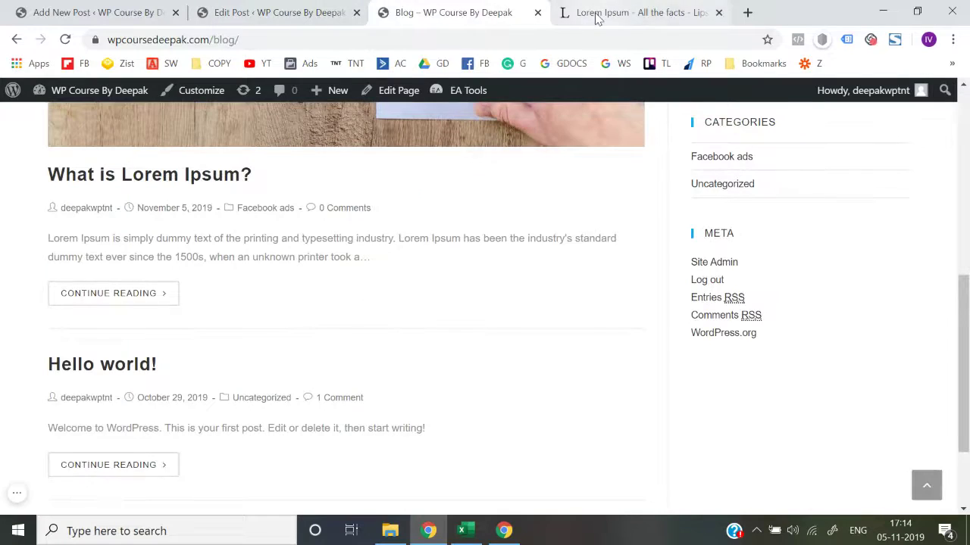
{"action": "left_click", "coordinate": [629, 12]}
{"action": "left_click_drag", "start_coordinate": [491, 191], "coordinate": [751, 362]}
{"action": "key", "text": "ctrl+c"}
{"action": "left_click", "coordinate": [398, 13]}
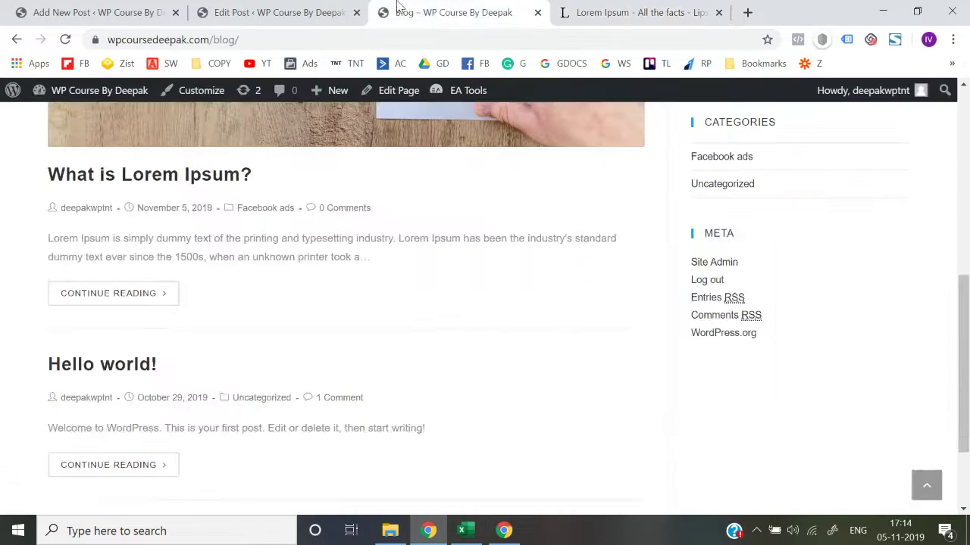
{"action": "left_click", "coordinate": [317, 8]}
{"action": "left_click", "coordinate": [281, 205]}
{"action": "key", "text": "ctrl+v"}
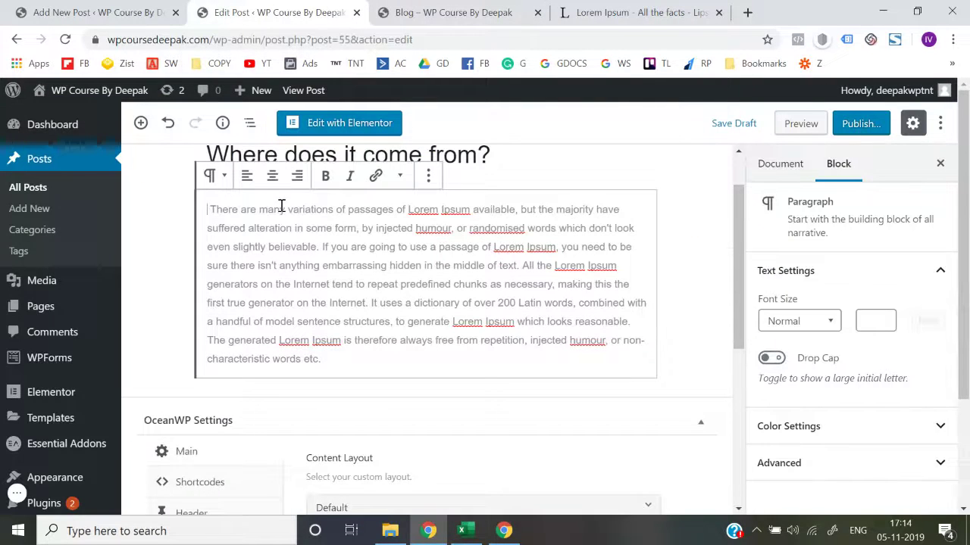
{"action": "left_click", "coordinate": [156, 321]}
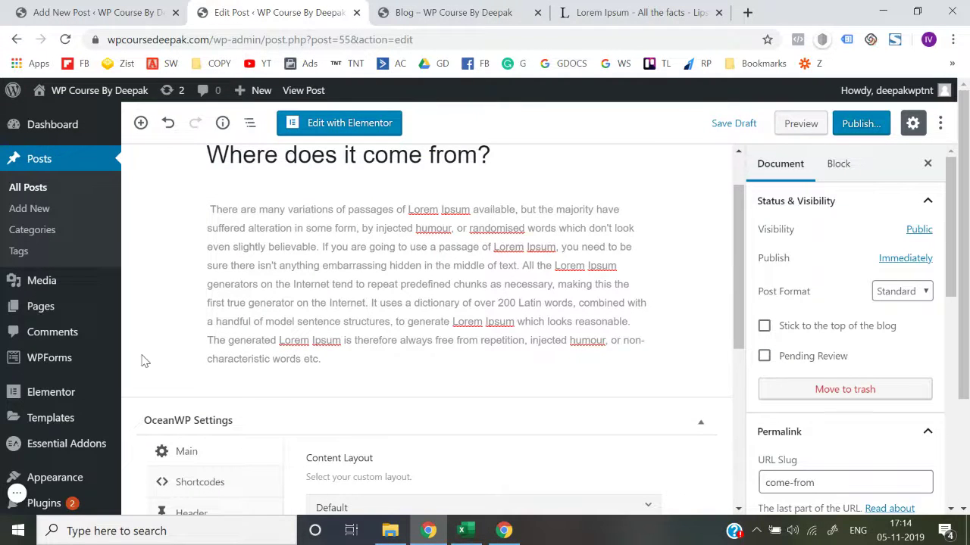
Step: Start a new empty block directly after the pasted body paragraph in the draft
{"action": "scroll", "coordinate": [144, 360], "scroll_direction": "down", "scroll_amount": 1}
{"action": "left_click", "coordinate": [234, 301]}
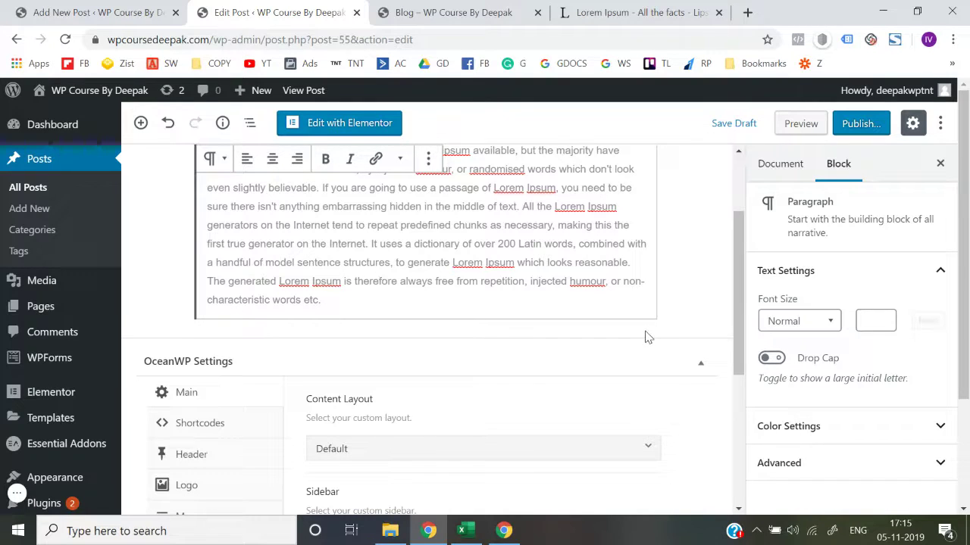
{"action": "left_click", "coordinate": [674, 326]}
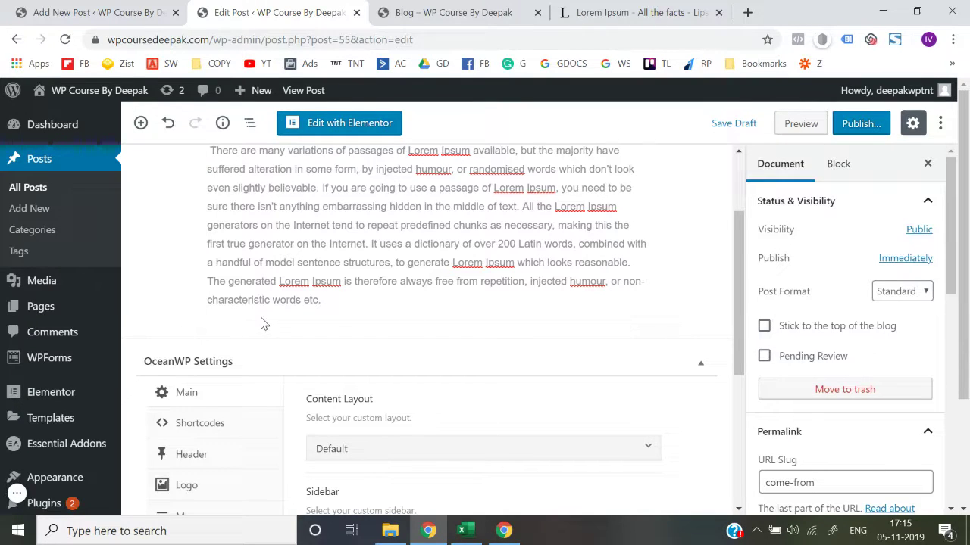
{"action": "scroll", "coordinate": [261, 324], "scroll_direction": "up", "scroll_amount": 3}
{"action": "left_click", "coordinate": [454, 426]}
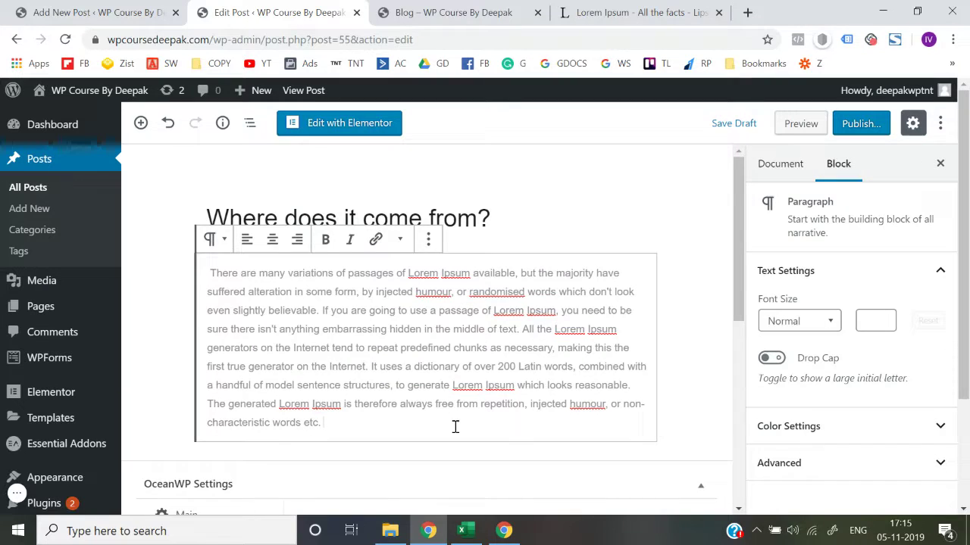
{"action": "key", "text": "Return"}
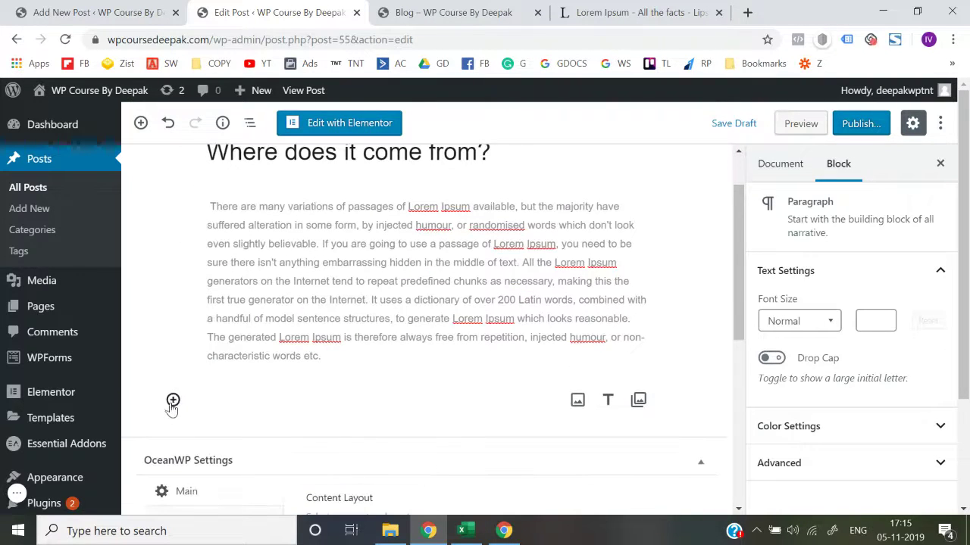
Step: Insert an image block below the paragraph and upload the customers-users-color-wheel picture from the Downloads folder
{"action": "left_click", "coordinate": [174, 402]}
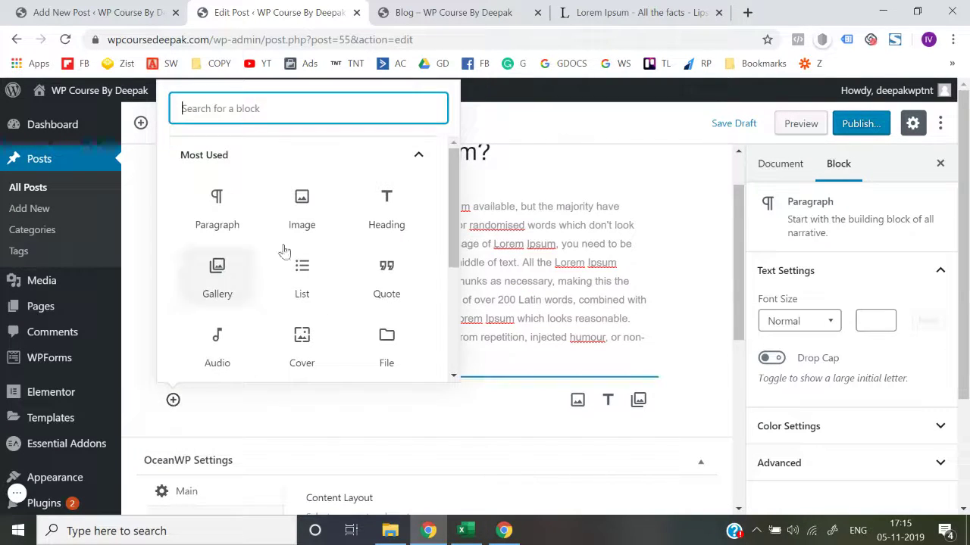
{"action": "left_click", "coordinate": [339, 206]}
{"action": "scroll", "coordinate": [364, 392], "scroll_direction": "down", "scroll_amount": 1}
{"action": "left_click", "coordinate": [391, 350]}
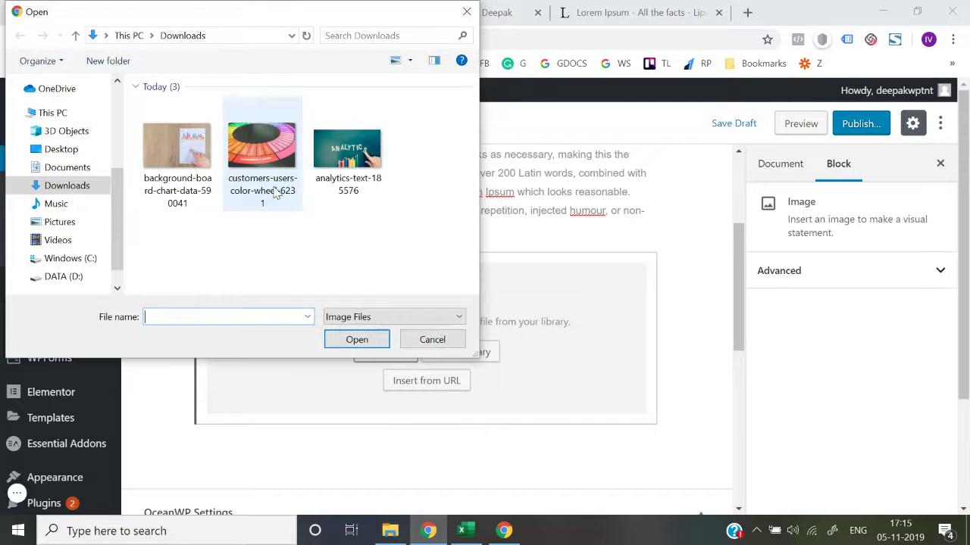
{"action": "double_click", "coordinate": [282, 216]}
{"action": "scroll", "coordinate": [308, 367], "scroll_direction": "down", "scroll_amount": 2}
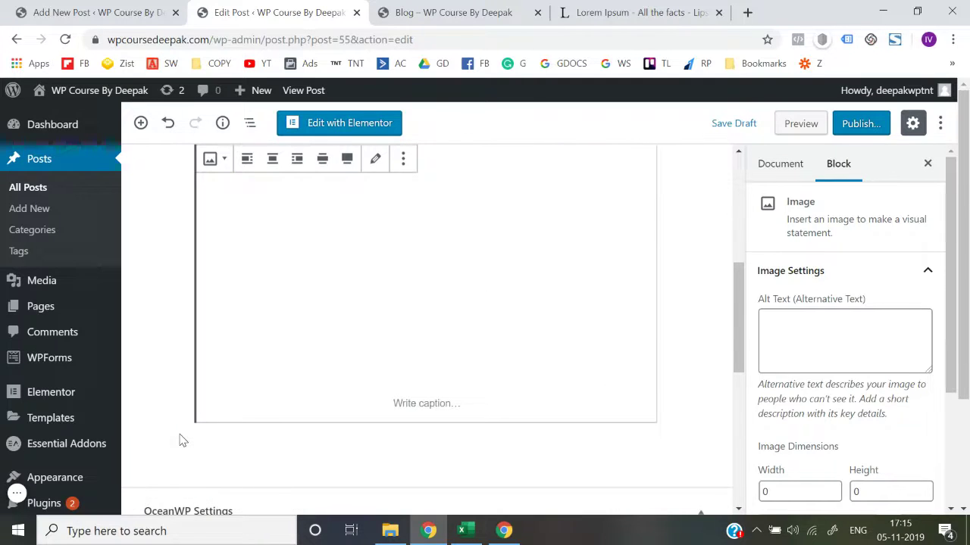
{"action": "mouse_move", "coordinate": [402, 386]}
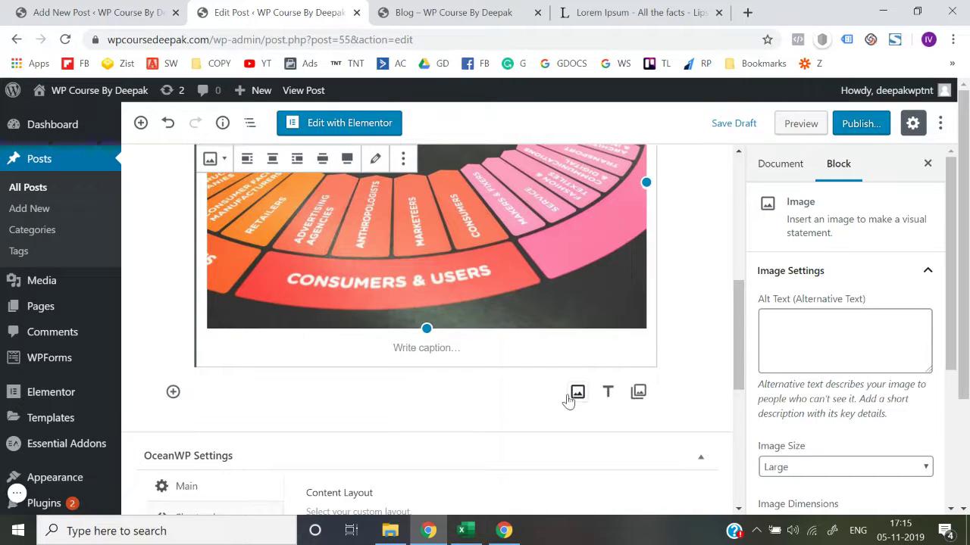
{"action": "left_click", "coordinate": [609, 394]}
{"action": "left_click", "coordinate": [156, 389]}
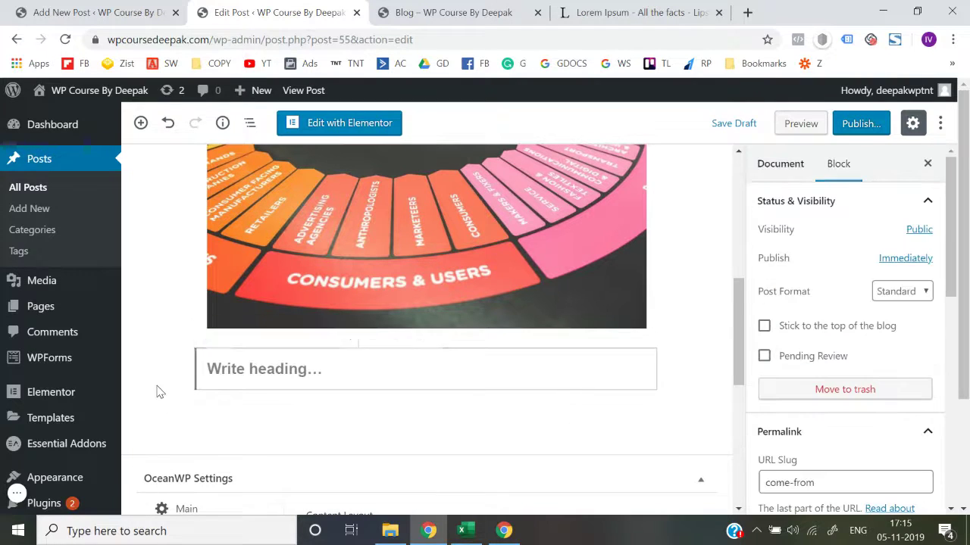
{"action": "left_click", "coordinate": [302, 369]}
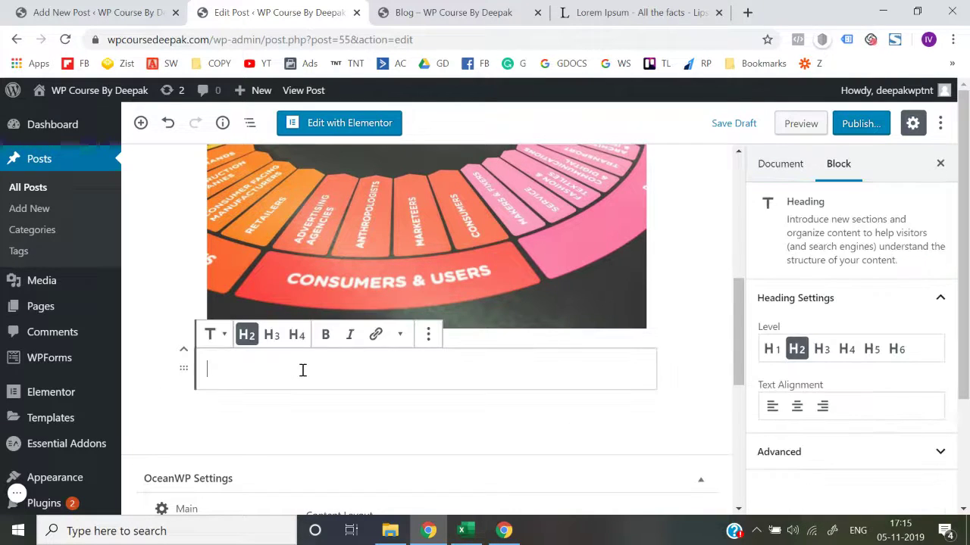
{"action": "left_click", "coordinate": [428, 334]}
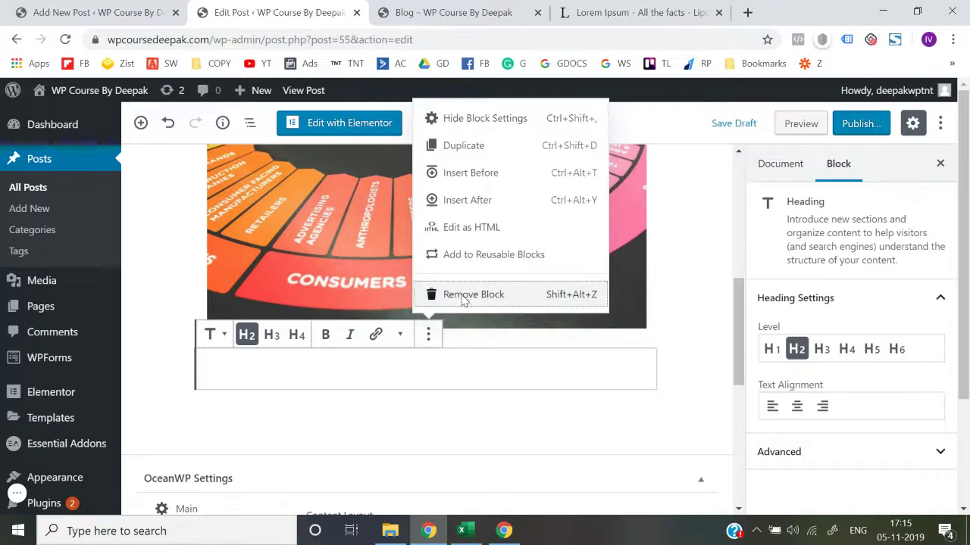
{"action": "left_click", "coordinate": [459, 296]}
Step: Add a paragraph block below the image and paste in the "Why do we use it?" text copied from the Lorem Ipsum website
{"action": "left_click", "coordinate": [173, 393]}
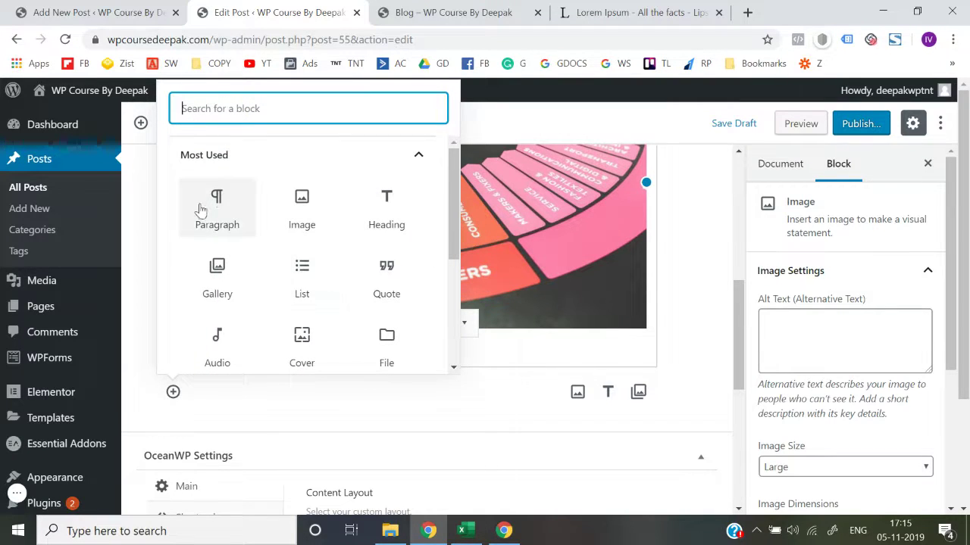
{"action": "left_click", "coordinate": [226, 235]}
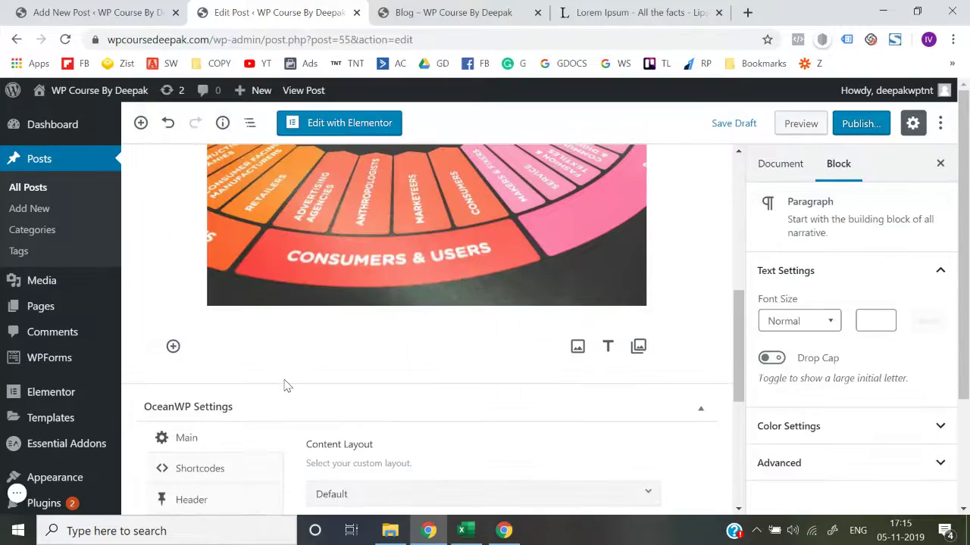
{"action": "left_click", "coordinate": [624, 10]}
{"action": "scroll", "coordinate": [632, 301], "scroll_direction": "up", "scroll_amount": 2}
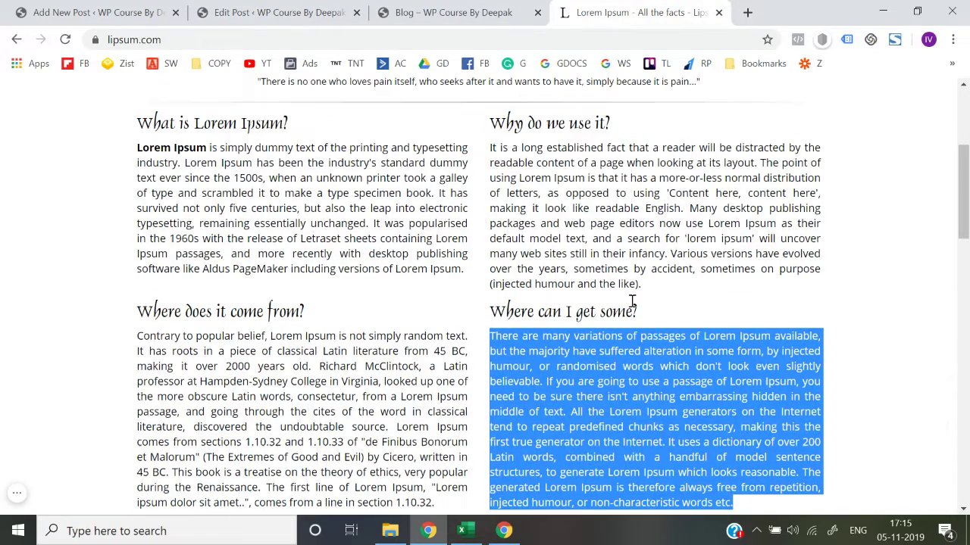
{"action": "left_click_drag", "start_coordinate": [490, 147], "coordinate": [639, 281]}
{"action": "key", "text": "ctrl+c"}
{"action": "left_click", "coordinate": [359, 6]}
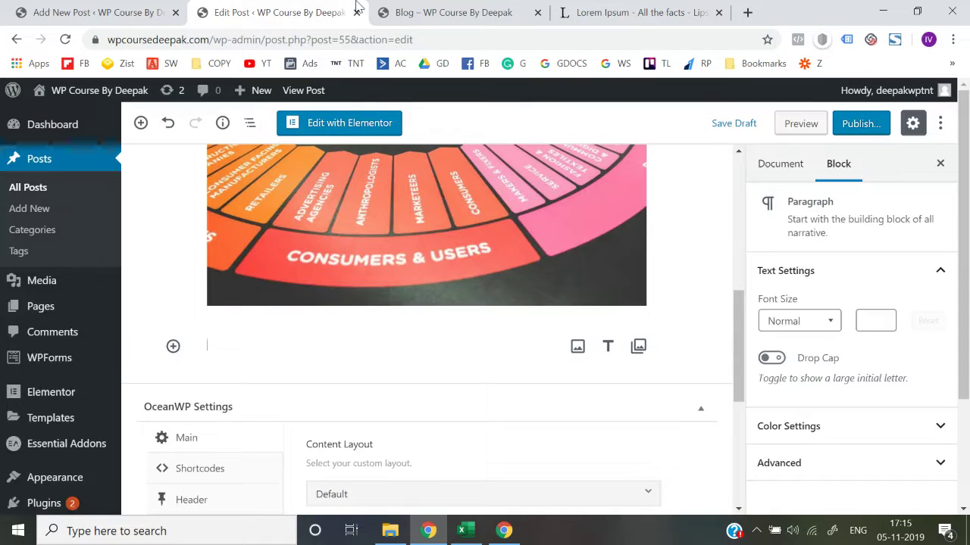
{"action": "left_click", "coordinate": [382, 345]}
{"action": "key", "text": "ctrl+v"}
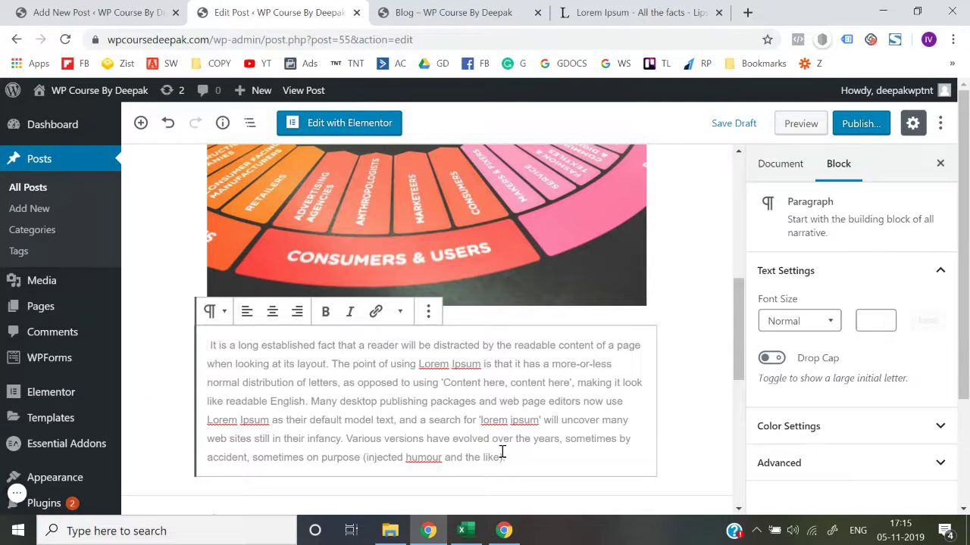
Step: Add a closing paragraph reading "For more info visit our Main website, Click here to Visit now."
{"action": "scroll", "coordinate": [139, 373], "scroll_direction": "down", "scroll_amount": 1}
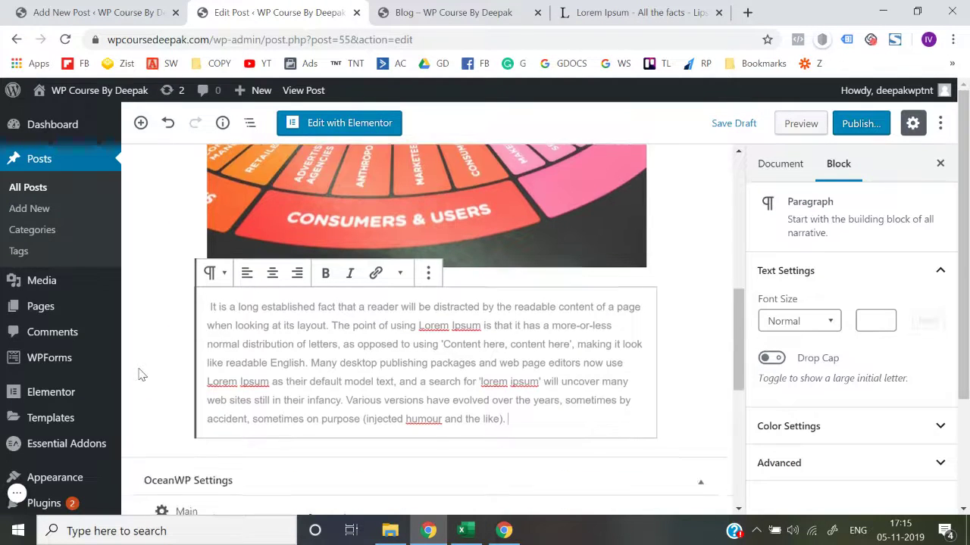
{"action": "key", "text": "Return"}
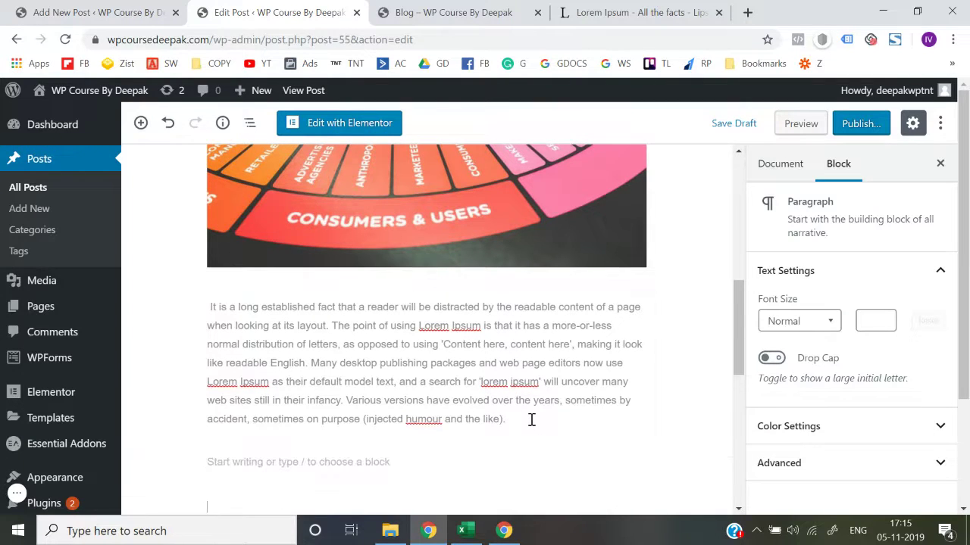
{"action": "scroll", "coordinate": [531, 420], "scroll_direction": "down", "scroll_amount": 3}
{"action": "left_click", "coordinate": [274, 336]}
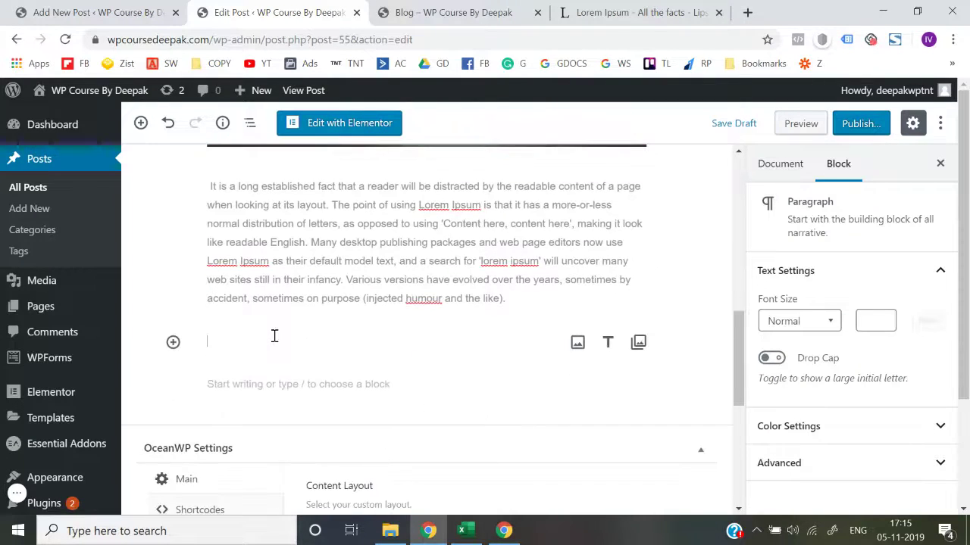
{"action": "type", "text": "Fo"}
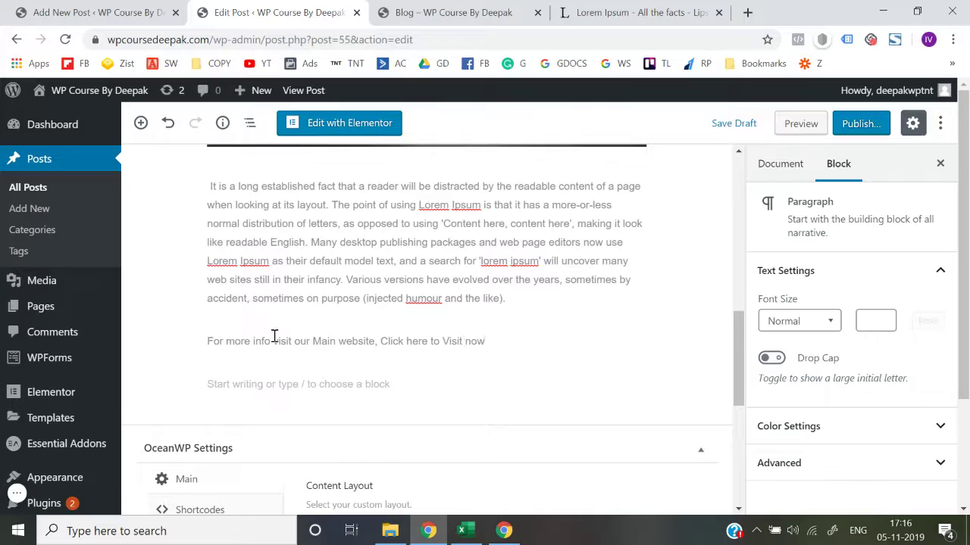
{"action": "left_click", "coordinate": [274, 339]}
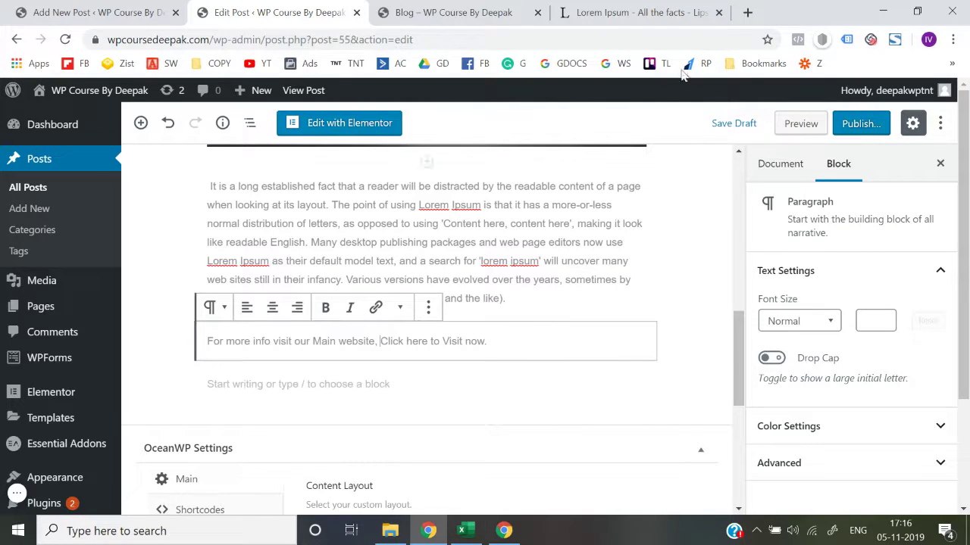
{"action": "left_click", "coordinate": [747, 13]}
{"action": "type", "text": "dee"}
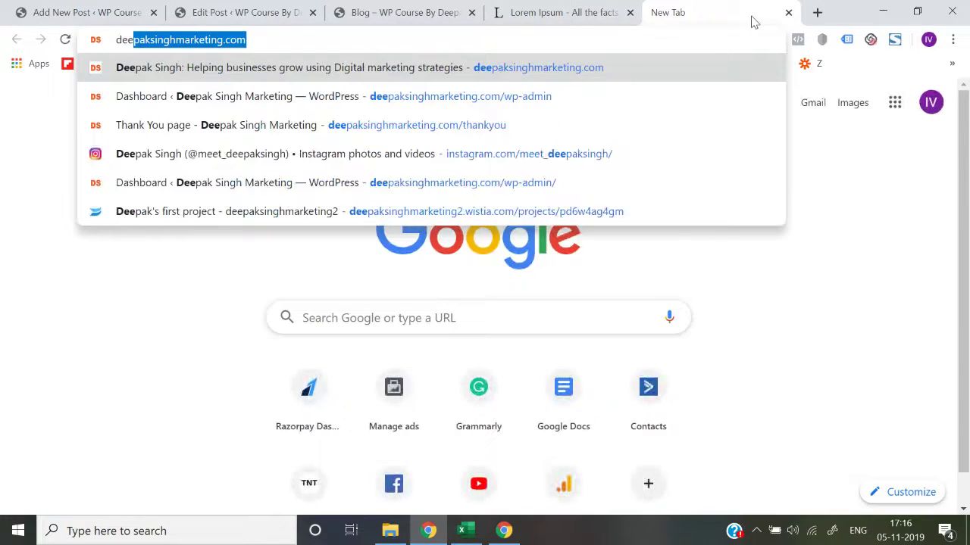
{"action": "left_click", "coordinate": [347, 7]}
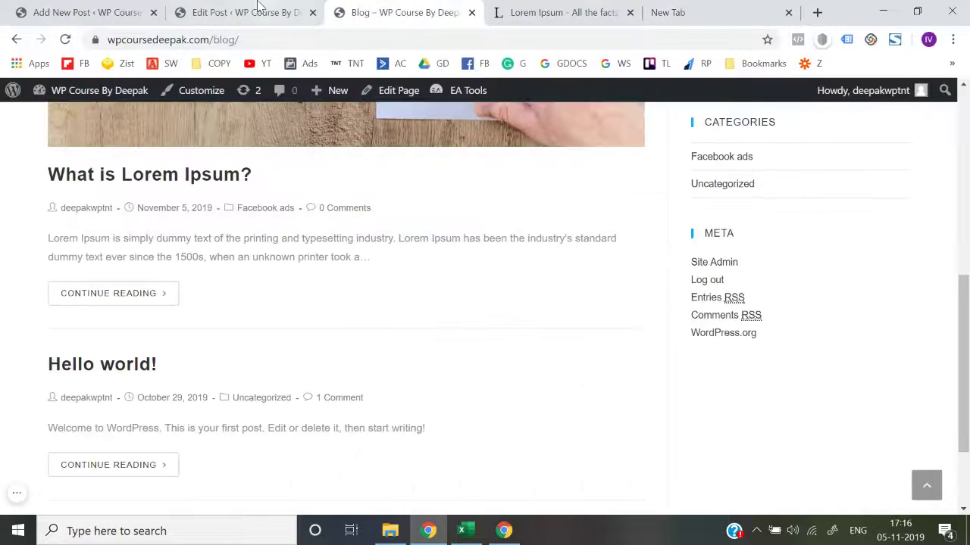
{"action": "left_click", "coordinate": [263, 8]}
{"action": "left_click_drag", "start_coordinate": [382, 343], "coordinate": [487, 343]}
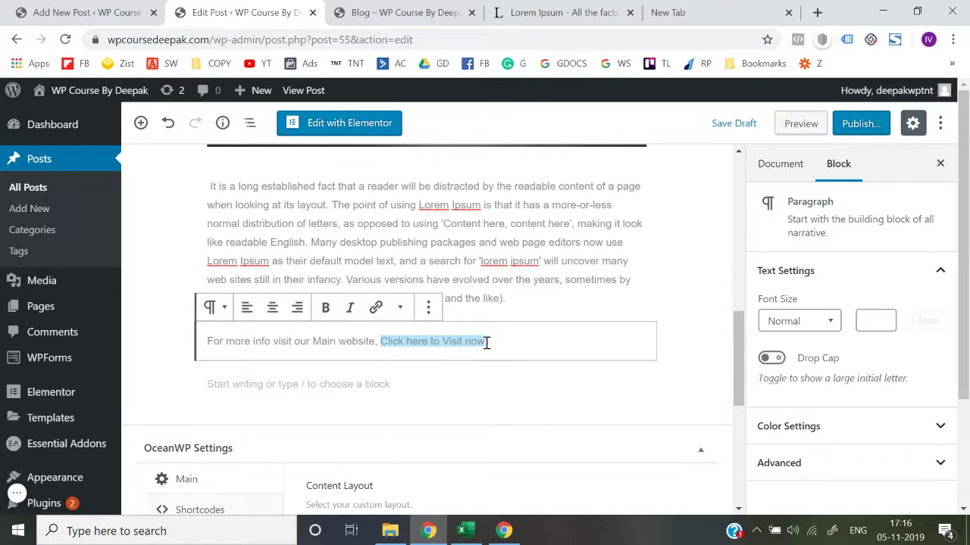
{"action": "left_click", "coordinate": [375, 314]}
{"action": "type", "text": "http://deepaksinghmarketing.com/"}
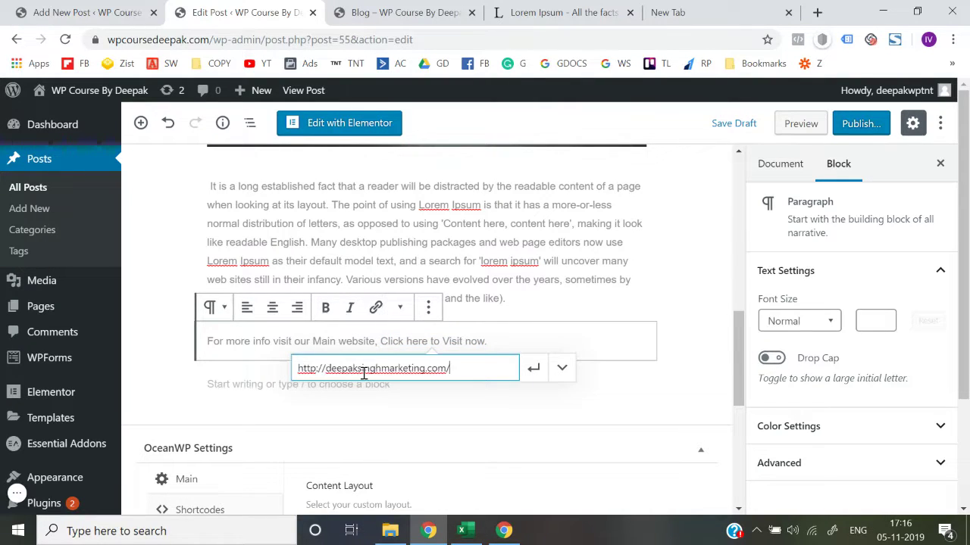
{"action": "left_click", "coordinate": [532, 370]}
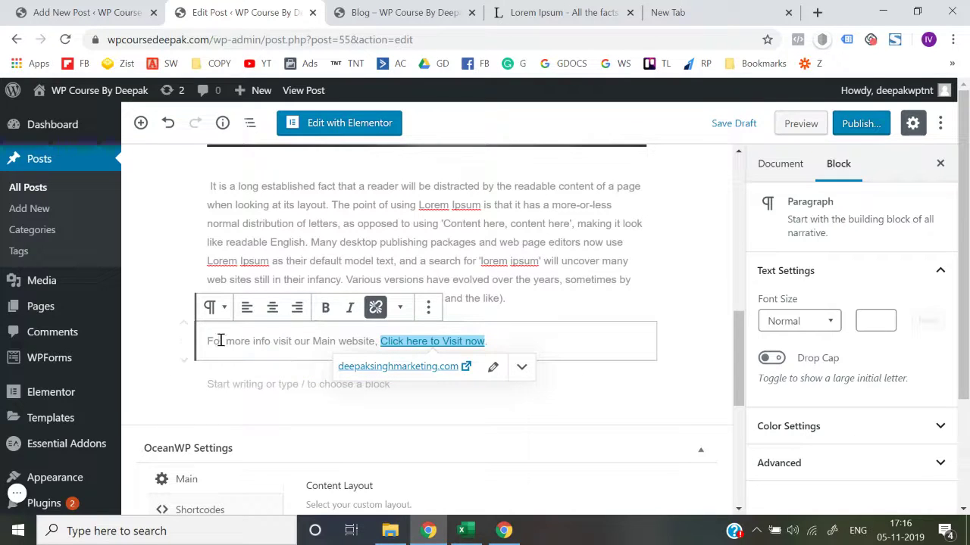
Step: Move the closing link paragraph up one position and back down below the body text
{"action": "left_click", "coordinate": [185, 331]}
{"action": "left_click", "coordinate": [187, 383]}
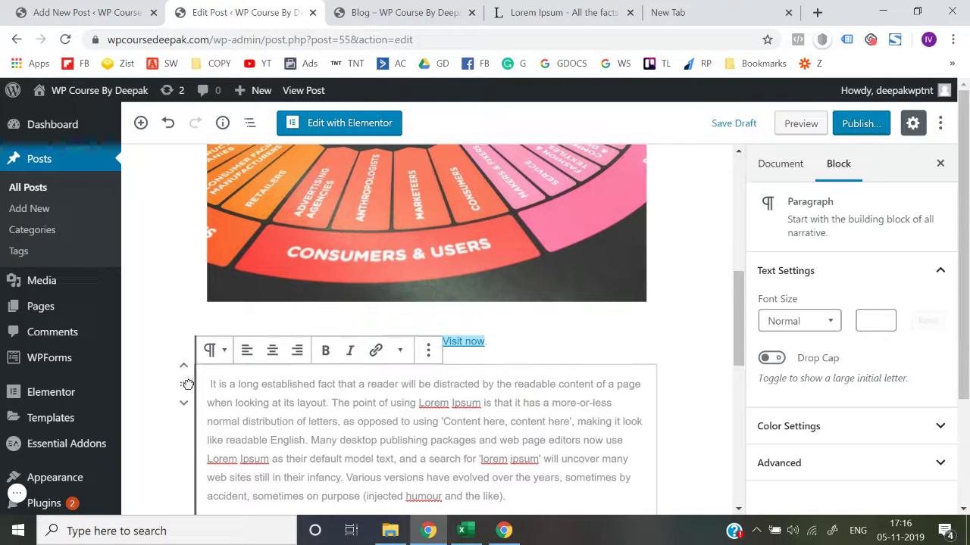
{"action": "left_click", "coordinate": [157, 353]}
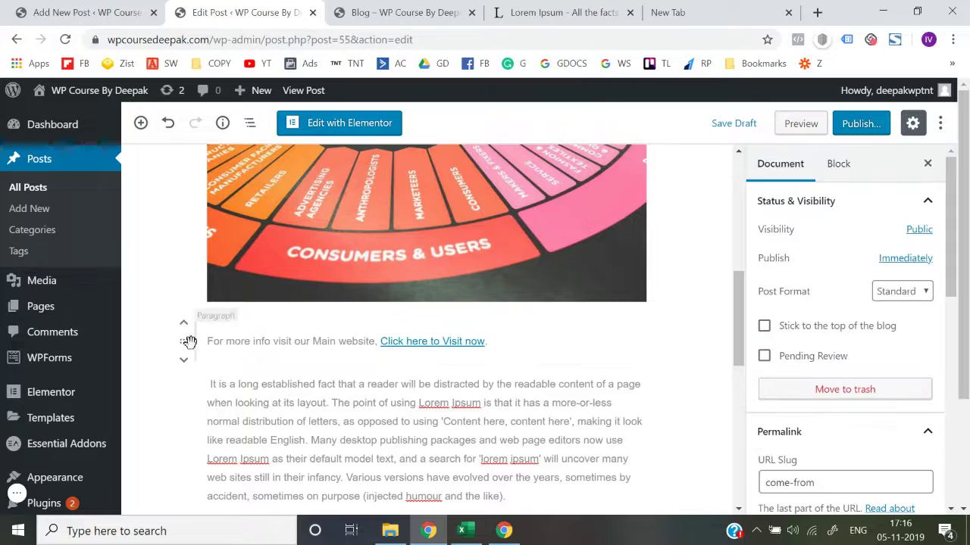
{"action": "left_click", "coordinate": [184, 361]}
{"action": "left_click", "coordinate": [144, 405]}
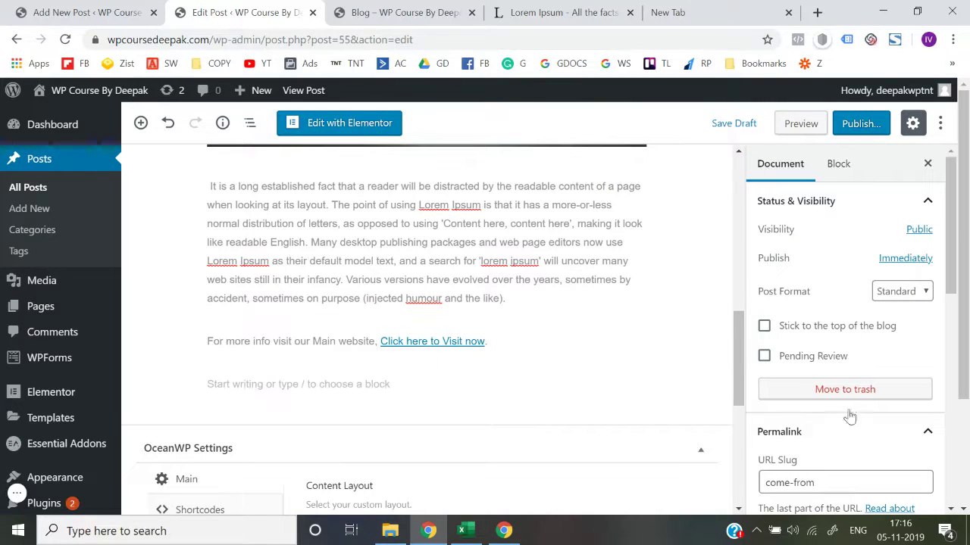
Step: Remove the draft from the "Facebook ads" category
{"action": "scroll", "coordinate": [857, 444], "scroll_direction": "down", "scroll_amount": 2}
{"action": "scroll", "coordinate": [860, 447], "scroll_direction": "down", "scroll_amount": 2}
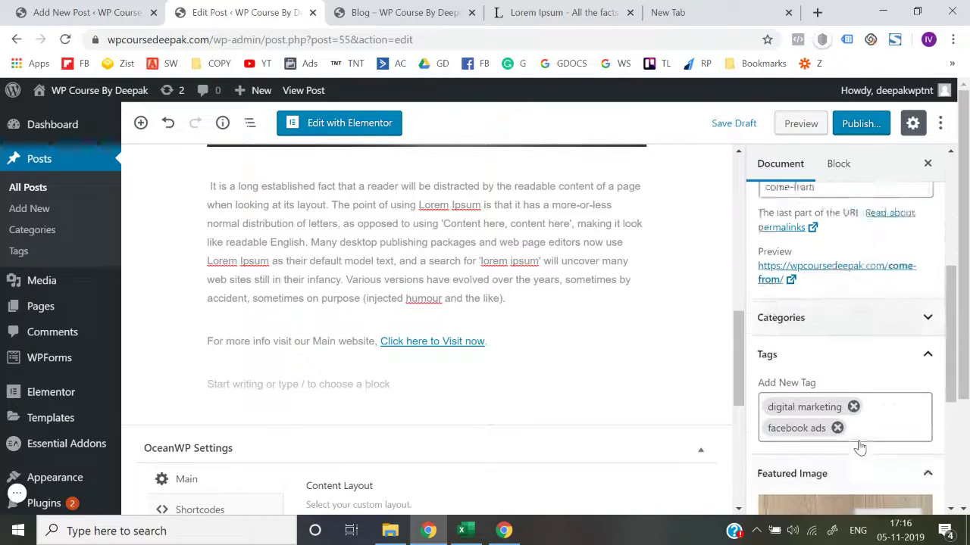
{"action": "left_click", "coordinate": [827, 306]}
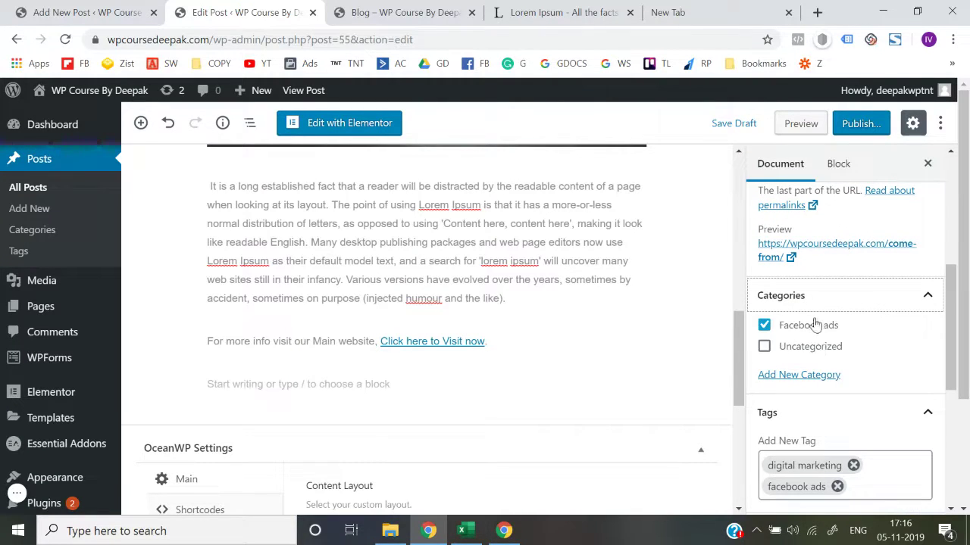
{"action": "left_click", "coordinate": [813, 327]}
Step: Create a new category named "Google ads" for the draft without choosing a parent category
{"action": "left_click", "coordinate": [803, 377]}
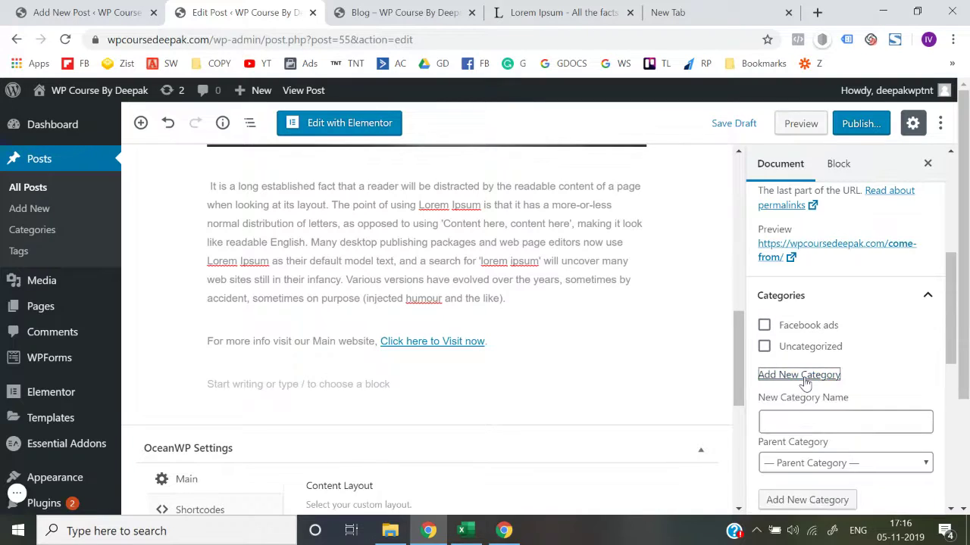
{"action": "left_click", "coordinate": [790, 422]}
{"action": "type", "text": "Google ads"}
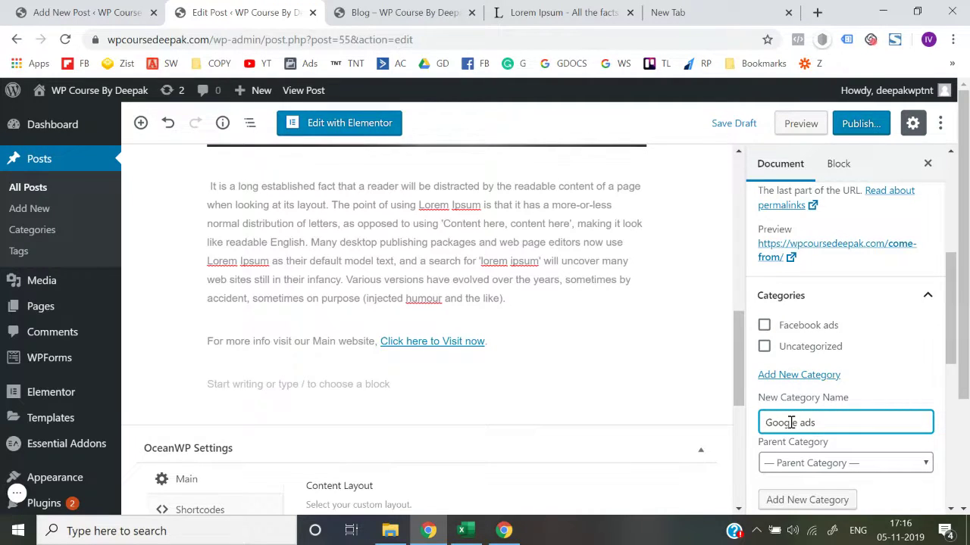
{"action": "scroll", "coordinate": [803, 385], "scroll_direction": "down", "scroll_amount": 1}
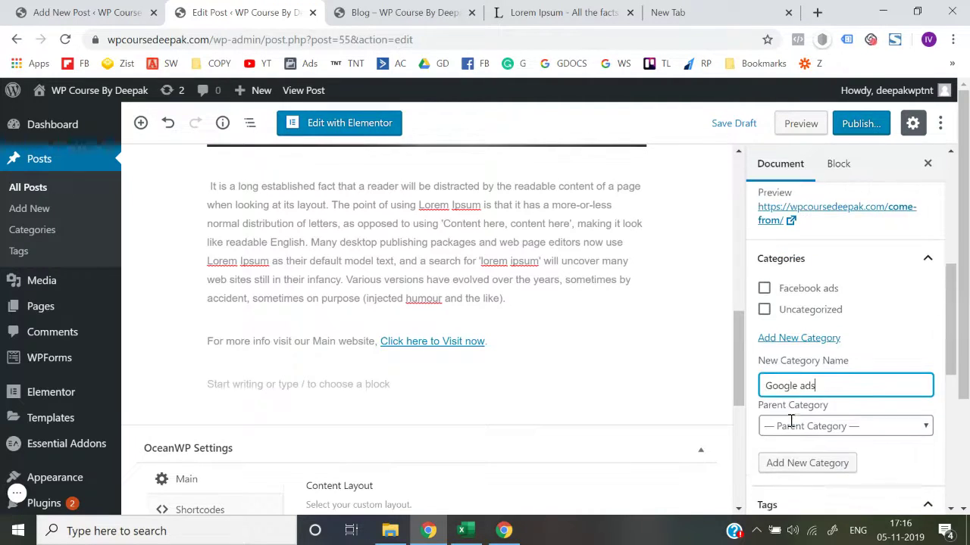
{"action": "key", "text": "Return"}
{"action": "key", "text": "Return"}
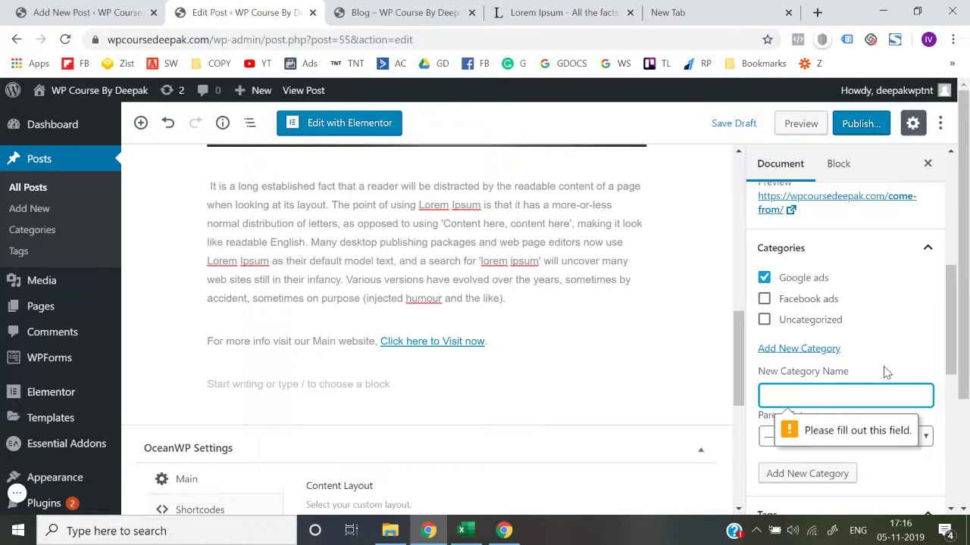
Step: Replace the draft's "facebook ads" tag with a new "google ads" tag
{"action": "left_click", "coordinate": [885, 372]}
{"action": "scroll", "coordinate": [885, 372], "scroll_direction": "down", "scroll_amount": 1}
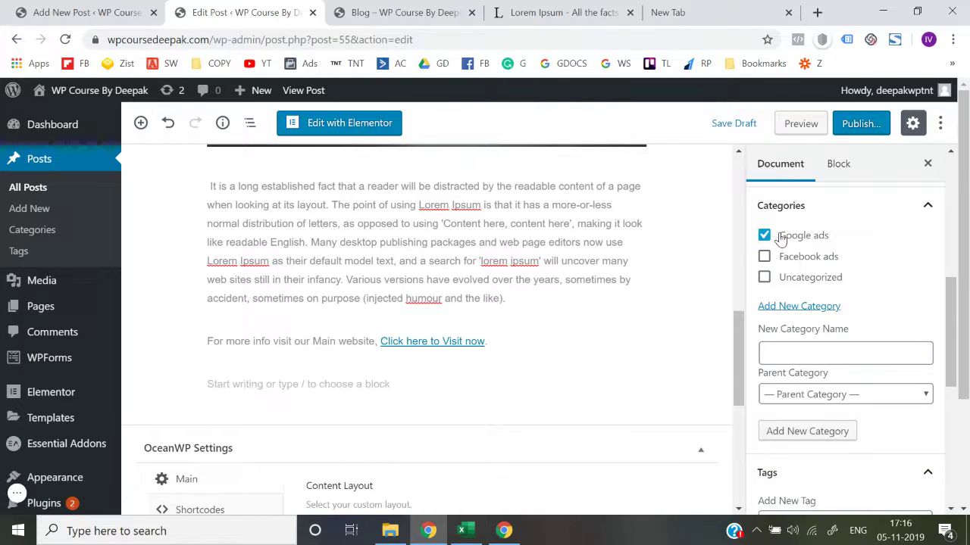
{"action": "scroll", "coordinate": [876, 424], "scroll_direction": "down", "scroll_amount": 3}
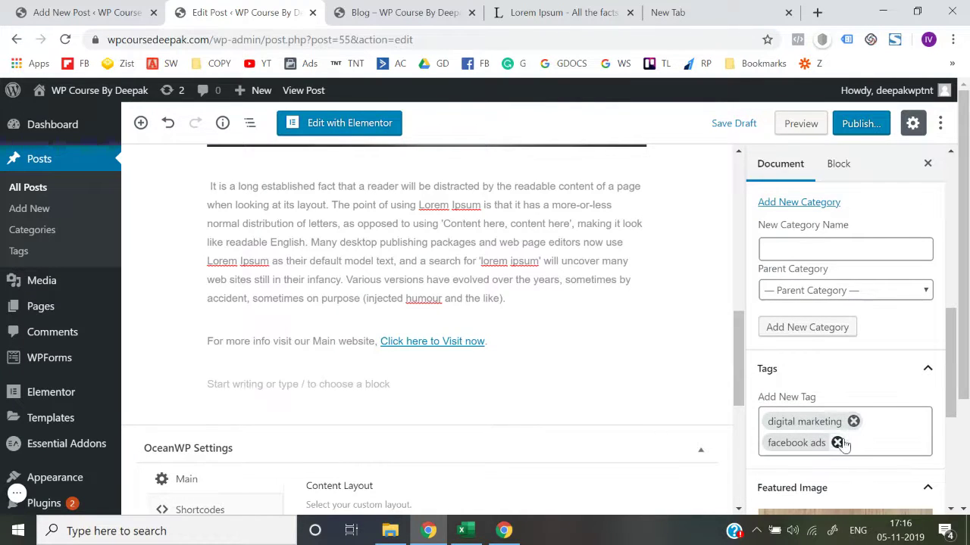
{"action": "left_click", "coordinate": [838, 443]}
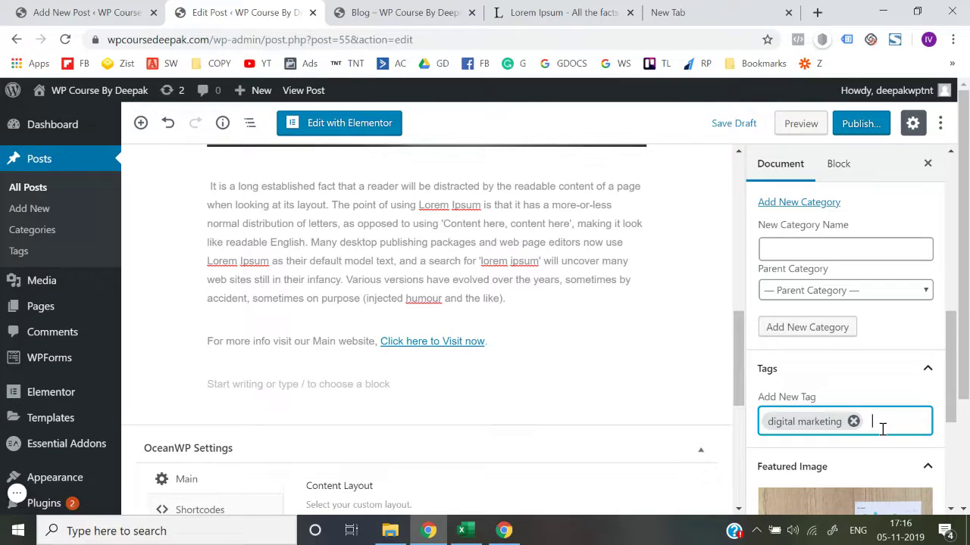
{"action": "type", "text": "google ads\\"}
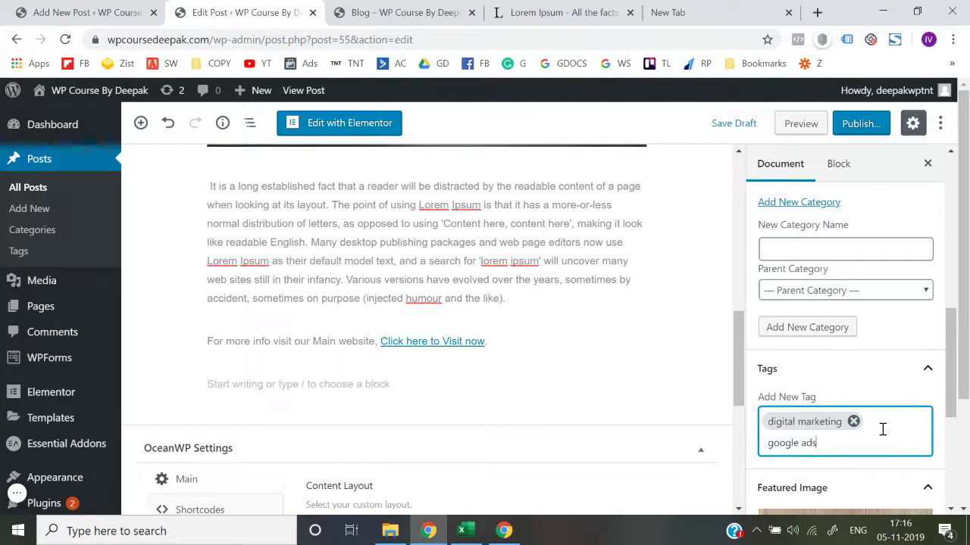
{"action": "key", "text": "Return"}
Step: Replace the draft's featured image with the colourful wheel picture from the media library
{"action": "scroll", "coordinate": [881, 425], "scroll_direction": "down", "scroll_amount": 2}
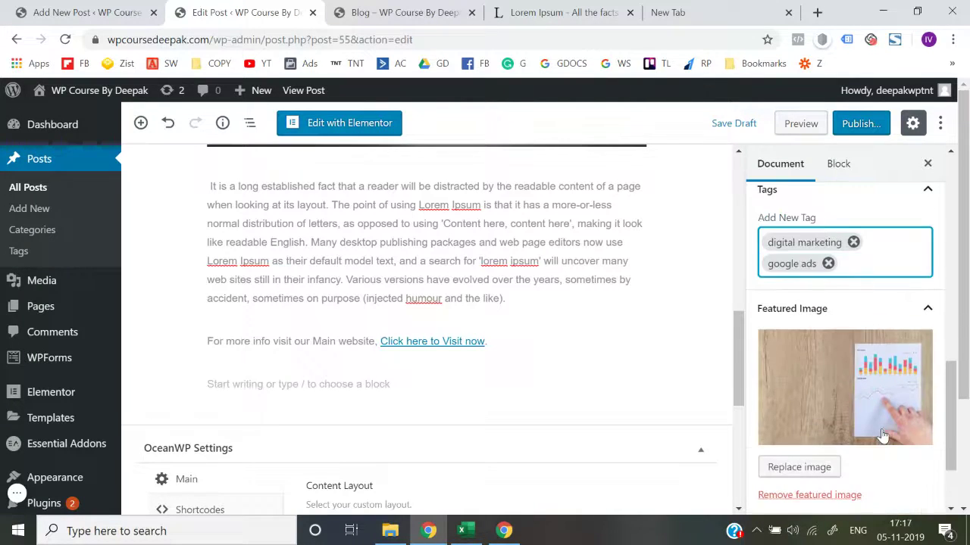
{"action": "left_click", "coordinate": [800, 466]}
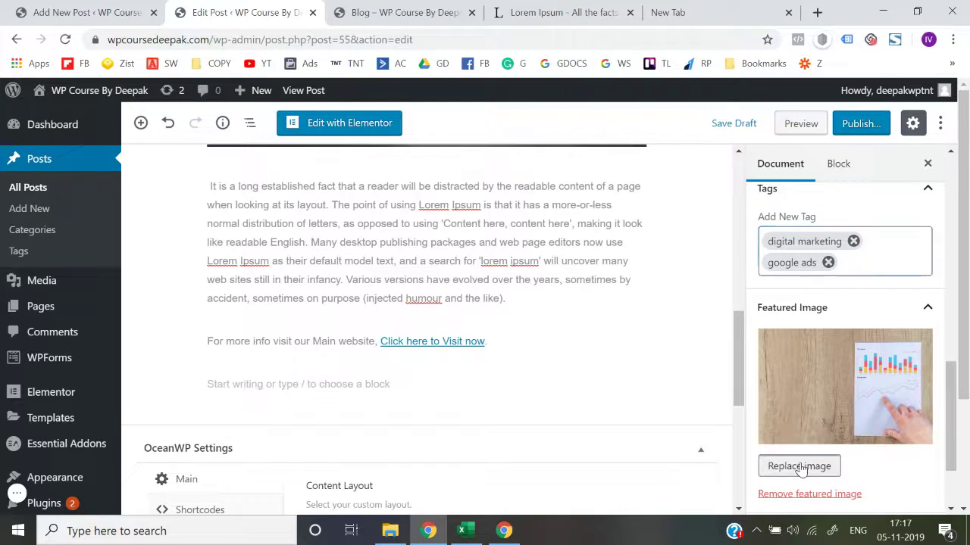
{"action": "left_click", "coordinate": [112, 282]}
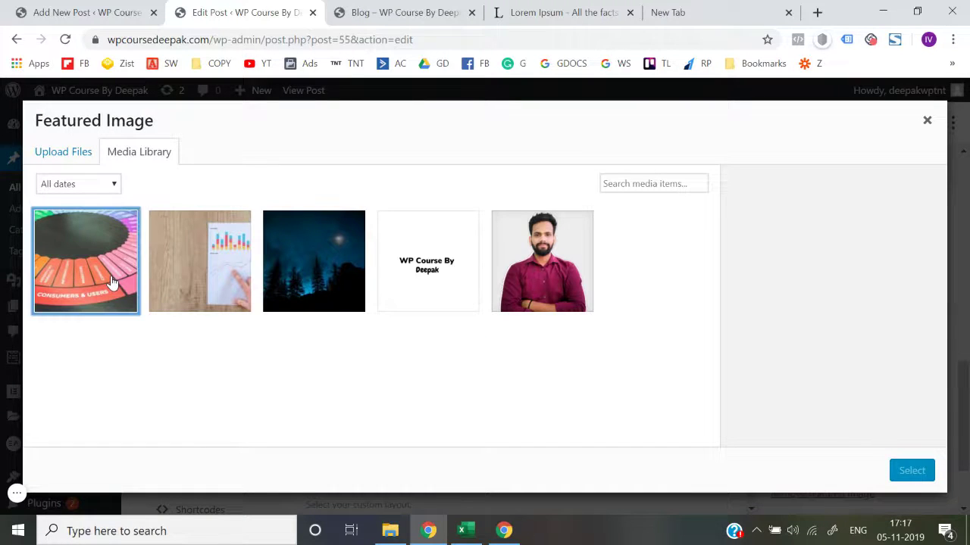
{"action": "left_click", "coordinate": [928, 470]}
Step: Publish the "Where does it come from?" post
{"action": "scroll", "coordinate": [833, 409], "scroll_direction": "down", "scroll_amount": 2}
{"action": "scroll", "coordinate": [830, 409], "scroll_direction": "up", "scroll_amount": 5}
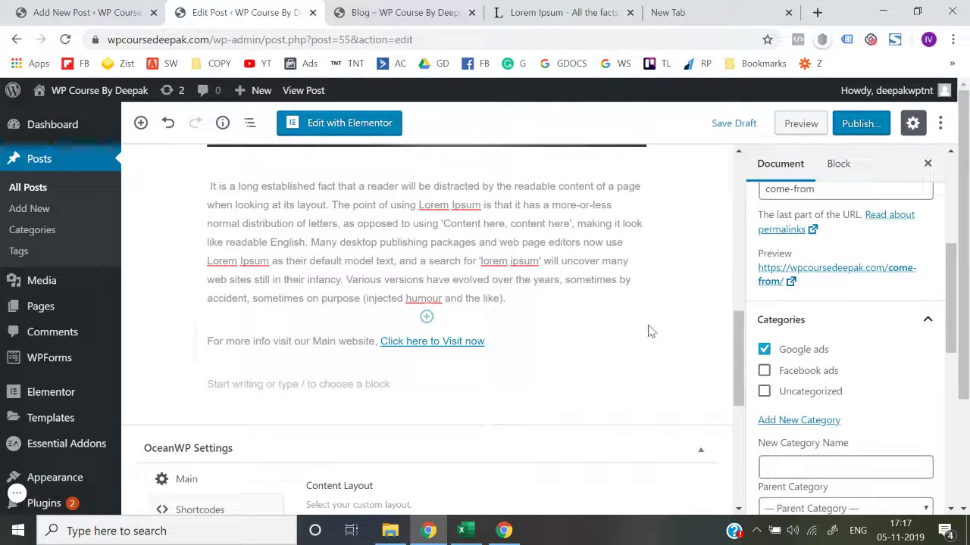
{"action": "scroll", "coordinate": [647, 328], "scroll_direction": "up", "scroll_amount": 8}
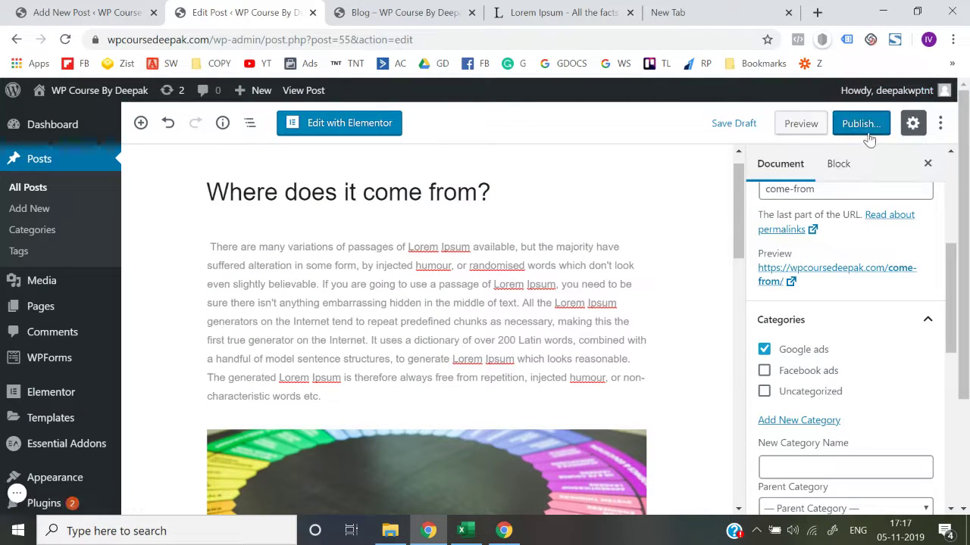
{"action": "left_click", "coordinate": [868, 130]}
{"action": "left_click", "coordinate": [867, 129]}
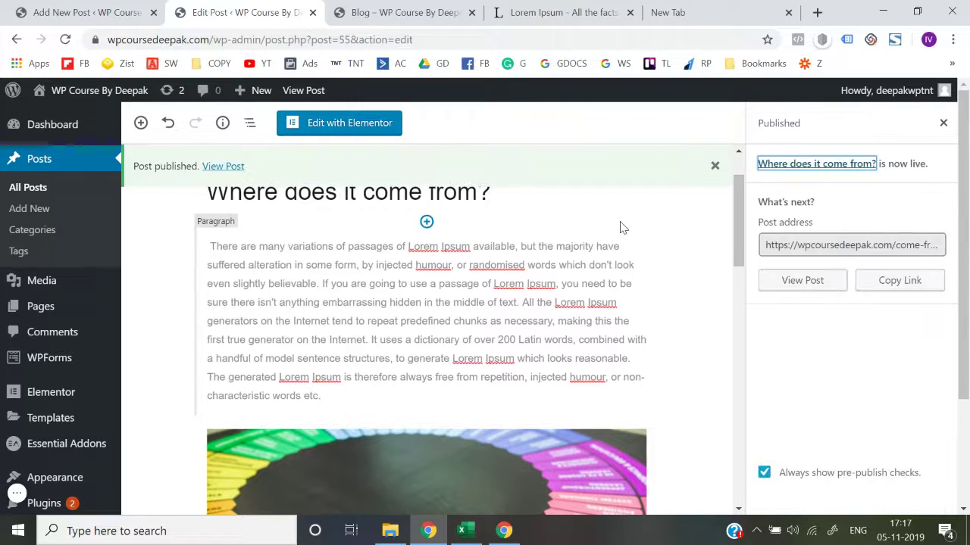
Step: Reload the site's Blog page and look through the full list of posts
{"action": "left_click", "coordinate": [376, 9]}
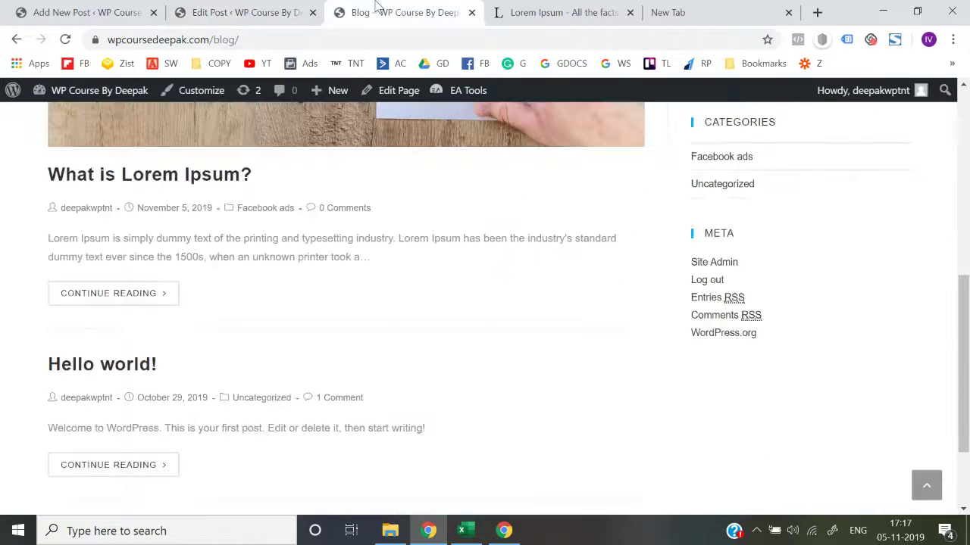
{"action": "left_click", "coordinate": [380, 39]}
{"action": "key", "text": "Return"}
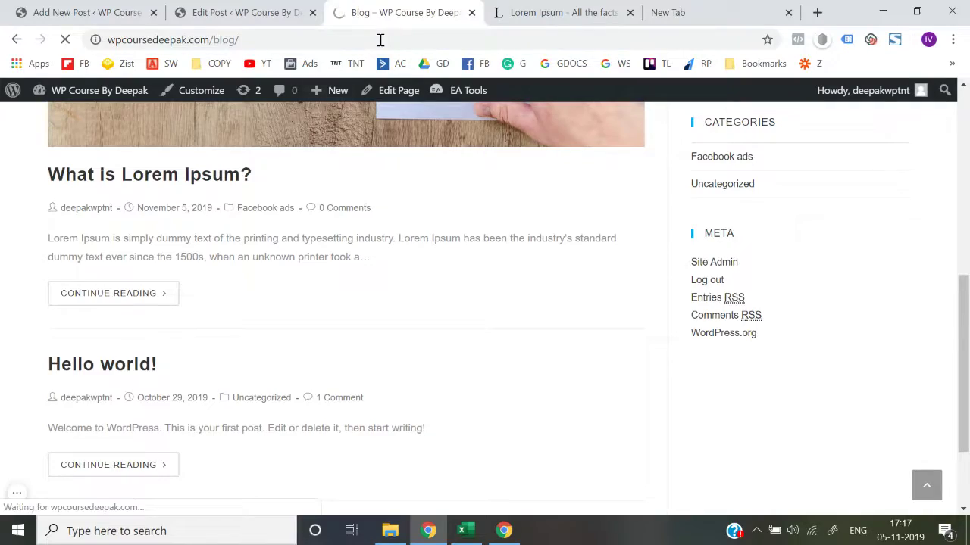
{"action": "scroll", "coordinate": [14, 250], "scroll_direction": "up", "scroll_amount": 10}
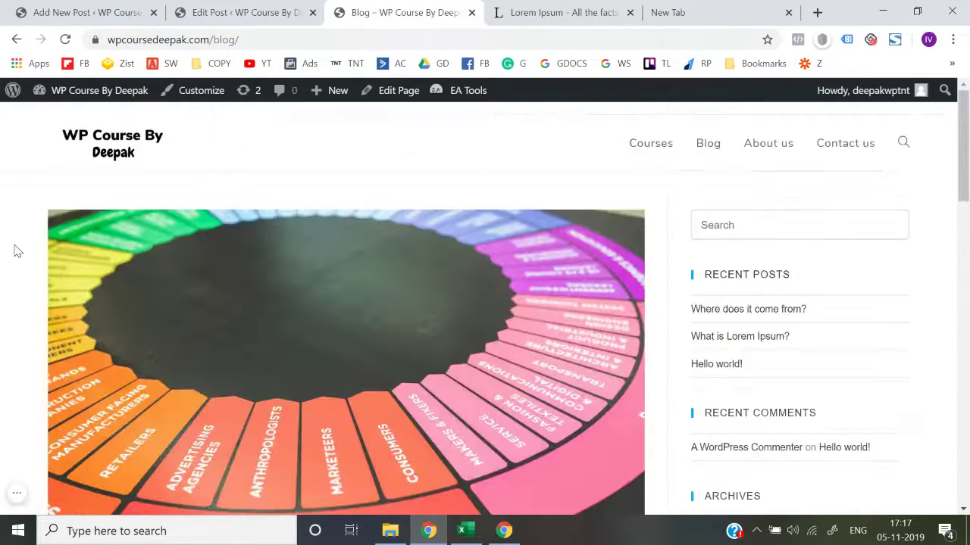
{"action": "scroll", "coordinate": [216, 314], "scroll_direction": "down", "scroll_amount": 15}
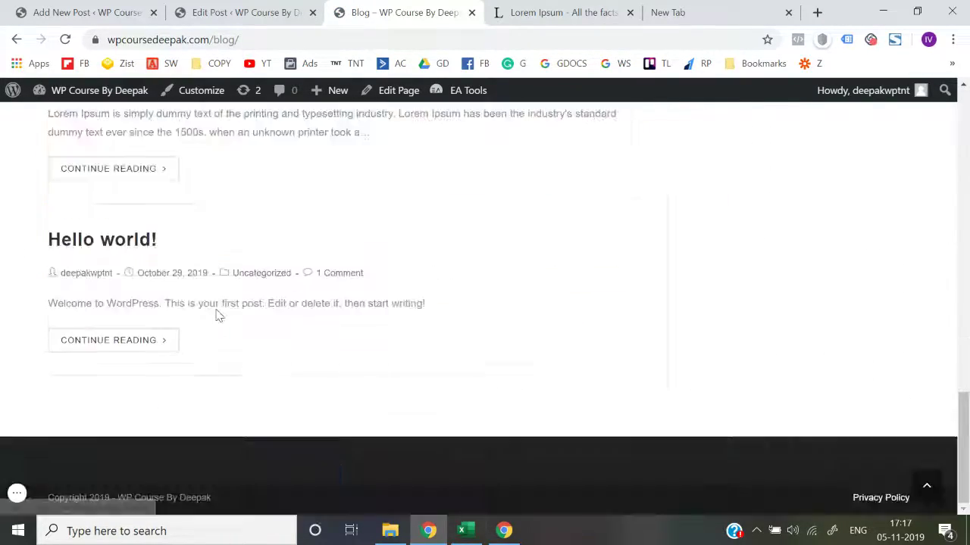
{"action": "scroll", "coordinate": [216, 313], "scroll_direction": "up", "scroll_amount": 15}
Step: Open the "Where does it come from?" post, test its "Click here to Visit now" link and return to the post
{"action": "left_click", "coordinate": [277, 358]}
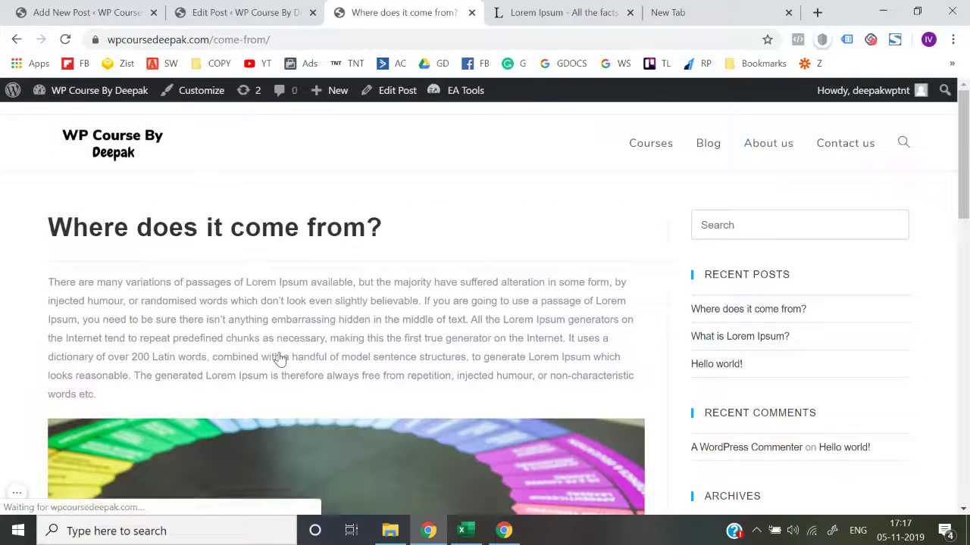
{"action": "scroll", "coordinate": [280, 359], "scroll_direction": "down", "scroll_amount": 15}
{"action": "scroll", "coordinate": [280, 359], "scroll_direction": "up", "scroll_amount": 4}
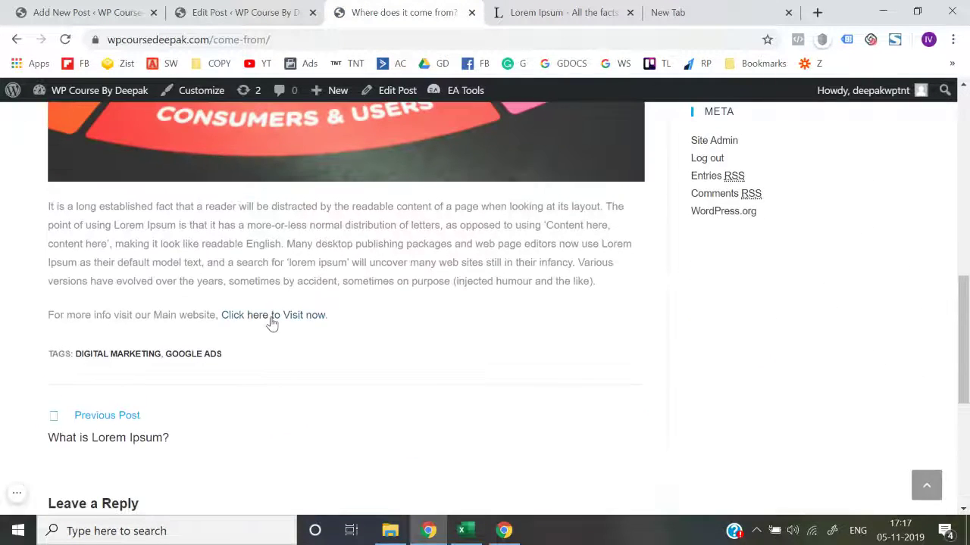
{"action": "left_click", "coordinate": [271, 317]}
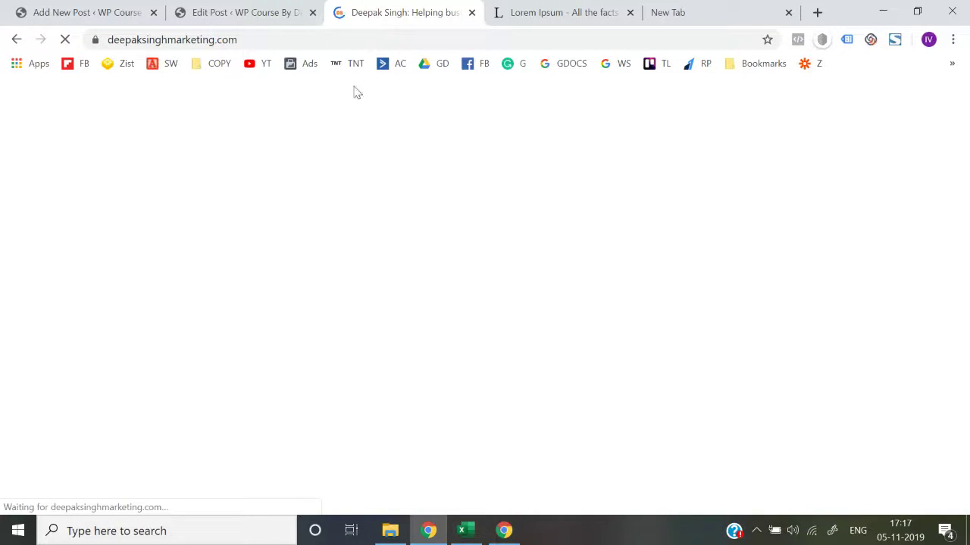
{"action": "left_click", "coordinate": [16, 39]}
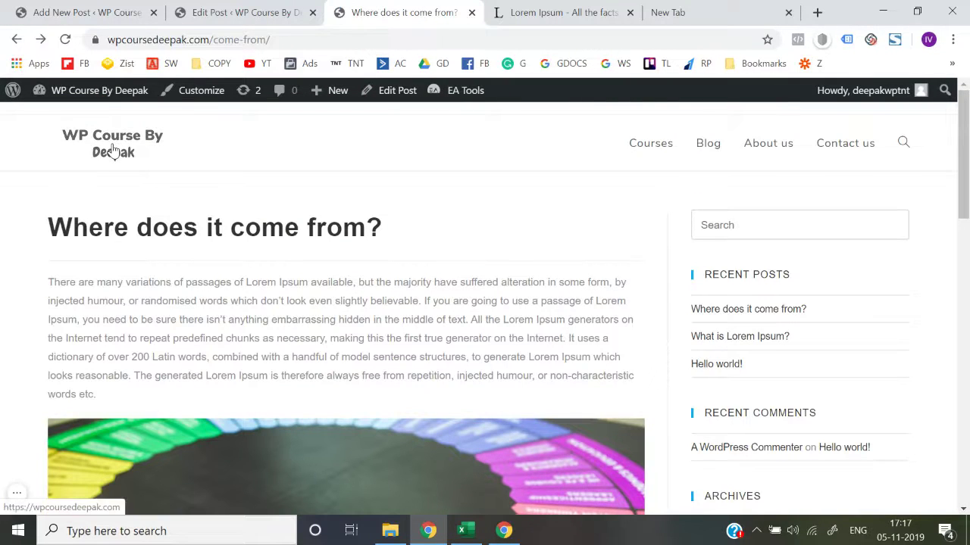
Step: Go to the site's home page and open it for editing in Elementor
{"action": "left_click", "coordinate": [112, 150]}
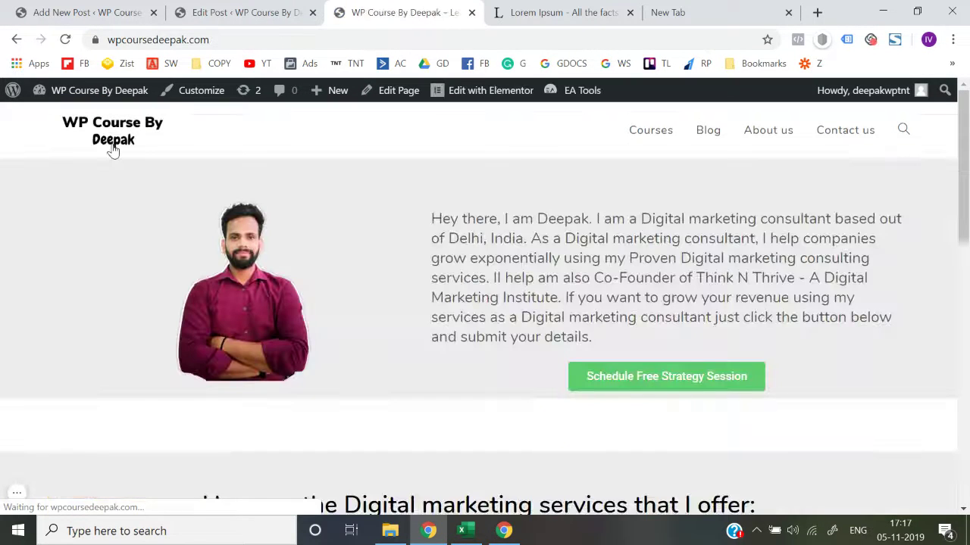
{"action": "scroll", "coordinate": [325, 307], "scroll_direction": "down", "scroll_amount": 10}
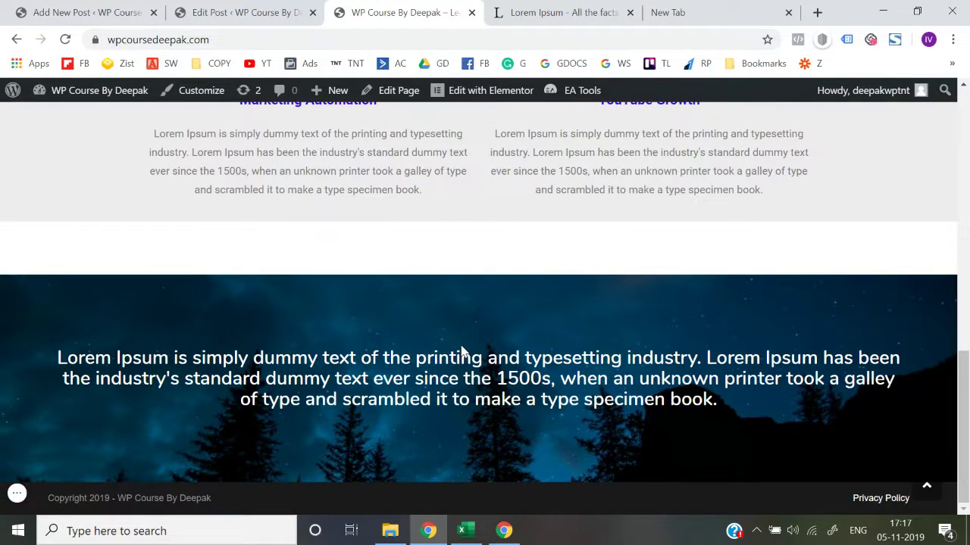
{"action": "scroll", "coordinate": [462, 350], "scroll_direction": "up", "scroll_amount": 10}
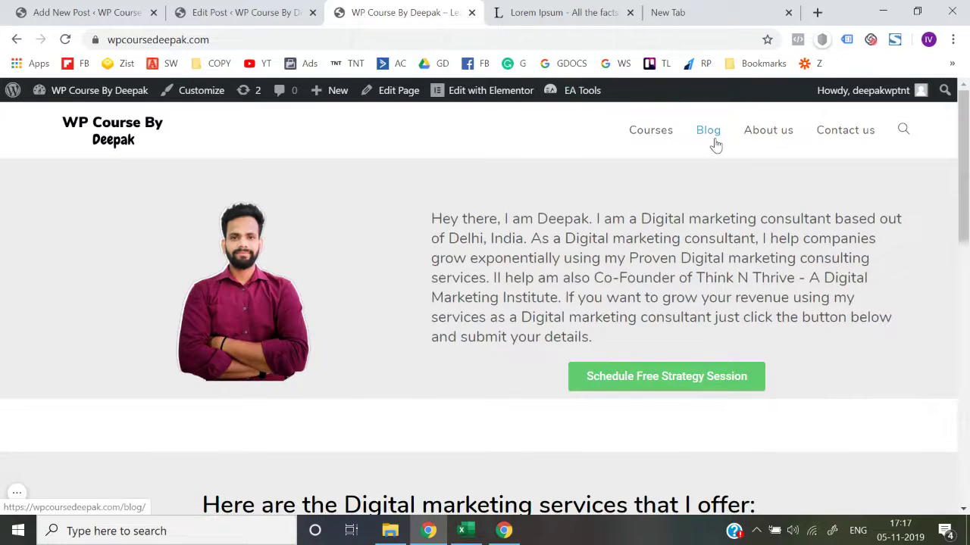
{"action": "scroll", "coordinate": [437, 338], "scroll_direction": "down", "scroll_amount": 10}
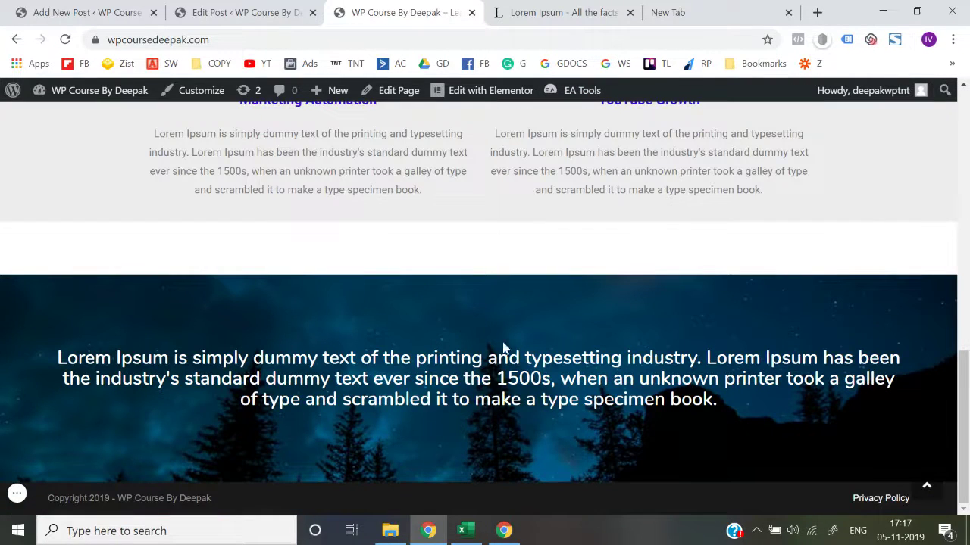
{"action": "scroll", "coordinate": [484, 411], "scroll_direction": "up", "scroll_amount": 10}
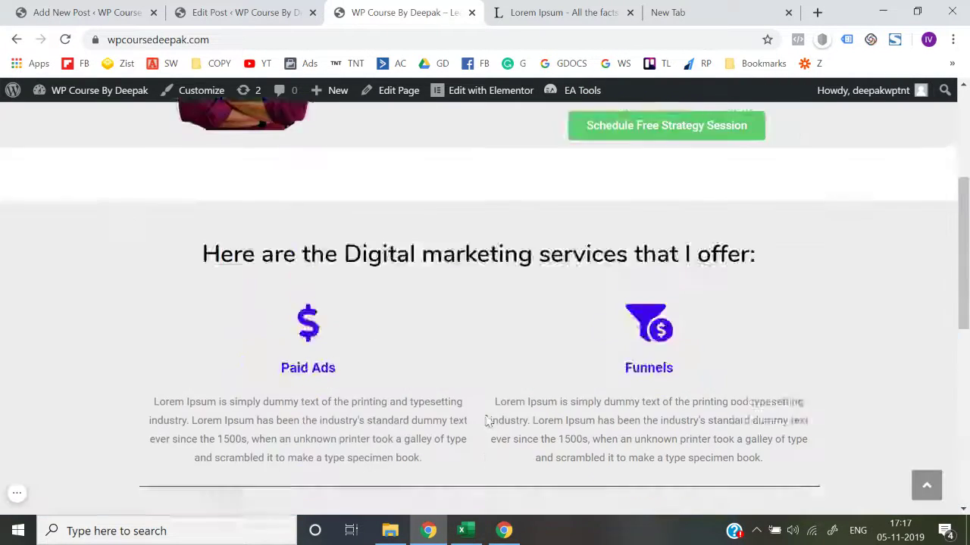
{"action": "scroll", "coordinate": [487, 419], "scroll_direction": "down", "scroll_amount": 10}
{"action": "left_click", "coordinate": [498, 99]}
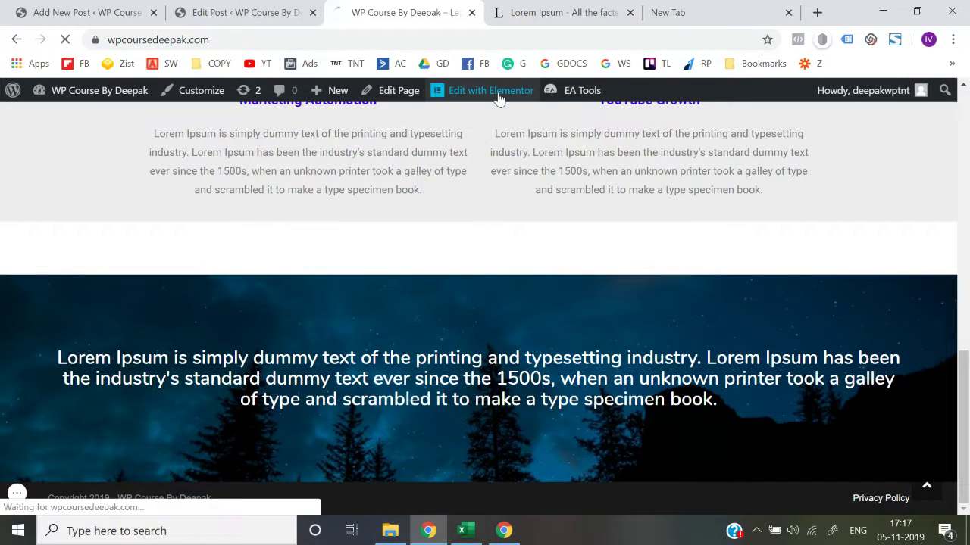
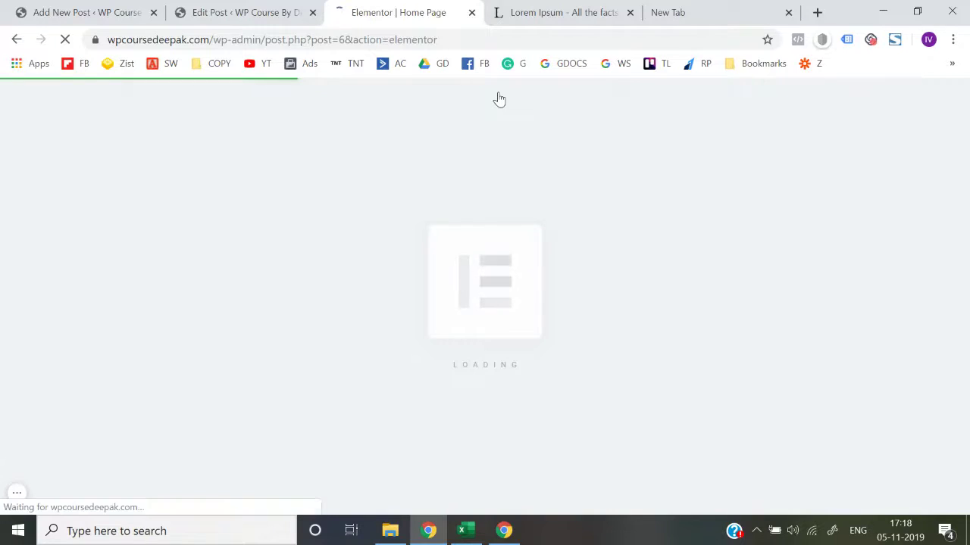
Step: Add a single-column section below the night-sky banner on the home page and place a Spacer widget in it
{"action": "scroll", "coordinate": [457, 298], "scroll_direction": "down", "scroll_amount": 15}
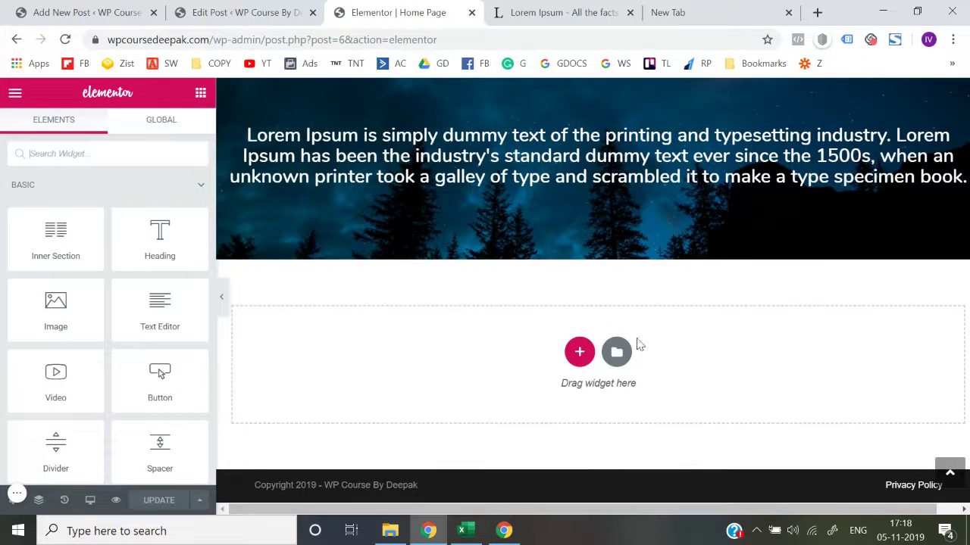
{"action": "left_click", "coordinate": [579, 352]}
{"action": "left_click", "coordinate": [366, 400]}
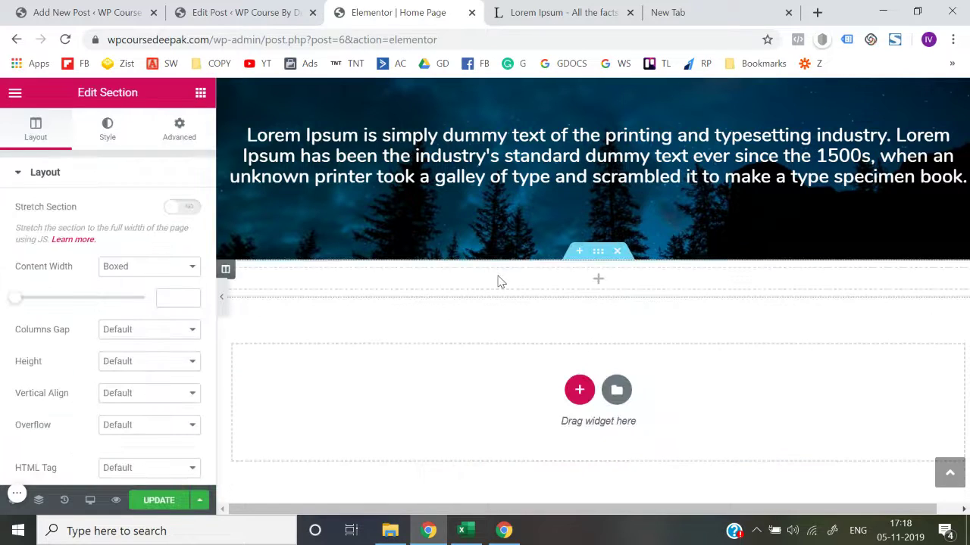
{"action": "left_click", "coordinate": [201, 94]}
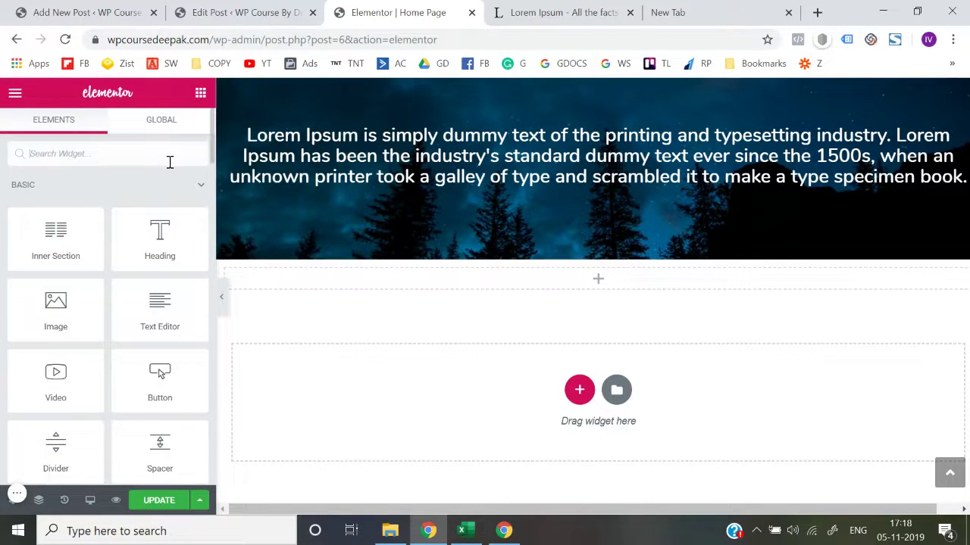
{"action": "type", "text": "spa"}
{"action": "left_click_drag", "start_coordinate": [93, 186], "coordinate": [583, 278]}
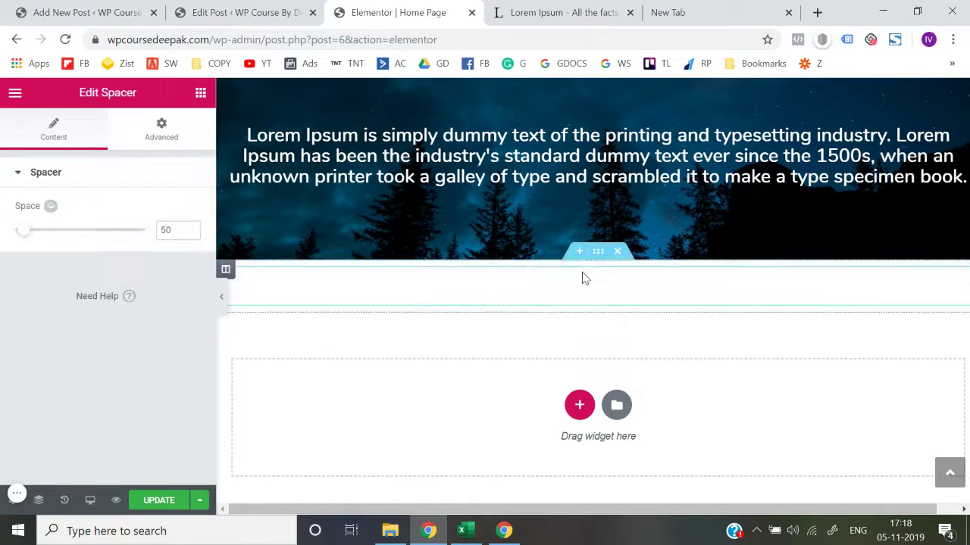
Step: Add another single-column section below the spacer and place a Heading widget in it
{"action": "left_click", "coordinate": [579, 407]}
{"action": "left_click", "coordinate": [392, 450]}
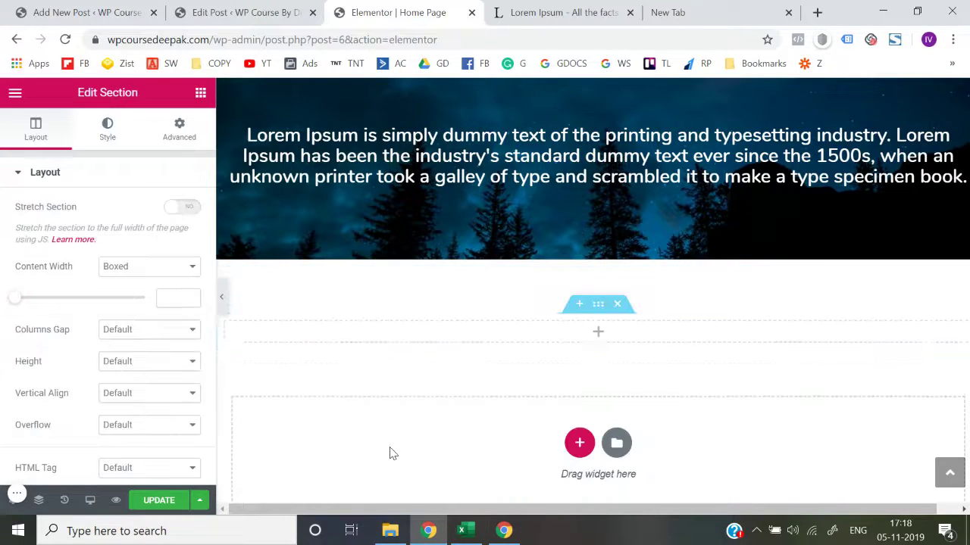
{"action": "left_click", "coordinate": [200, 94]}
{"action": "left_click_drag", "start_coordinate": [159, 227], "coordinate": [494, 346]}
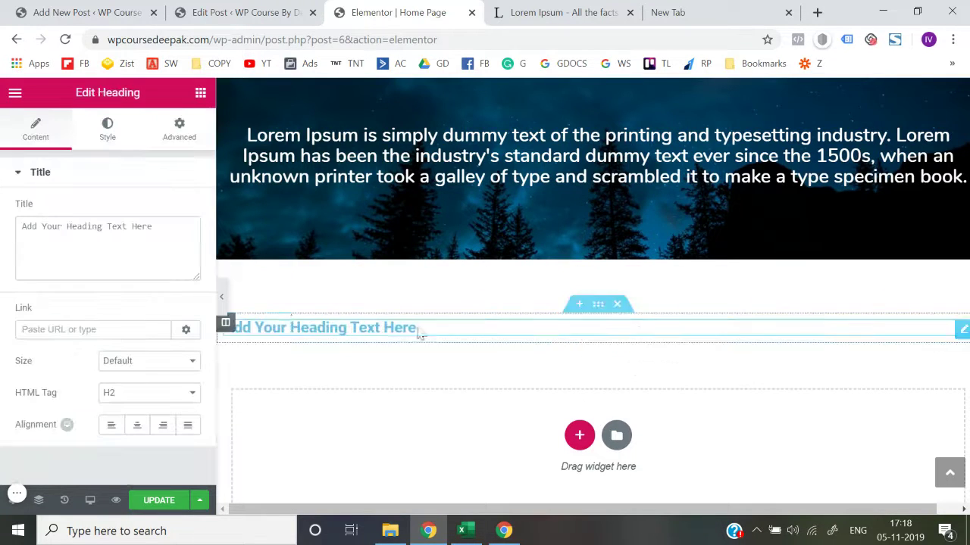
Step: Set the new heading's title to "Our Latest Posts" and center it
{"action": "triple_click", "coordinate": [137, 241]}
{"action": "type", "text": "Our Latest"}
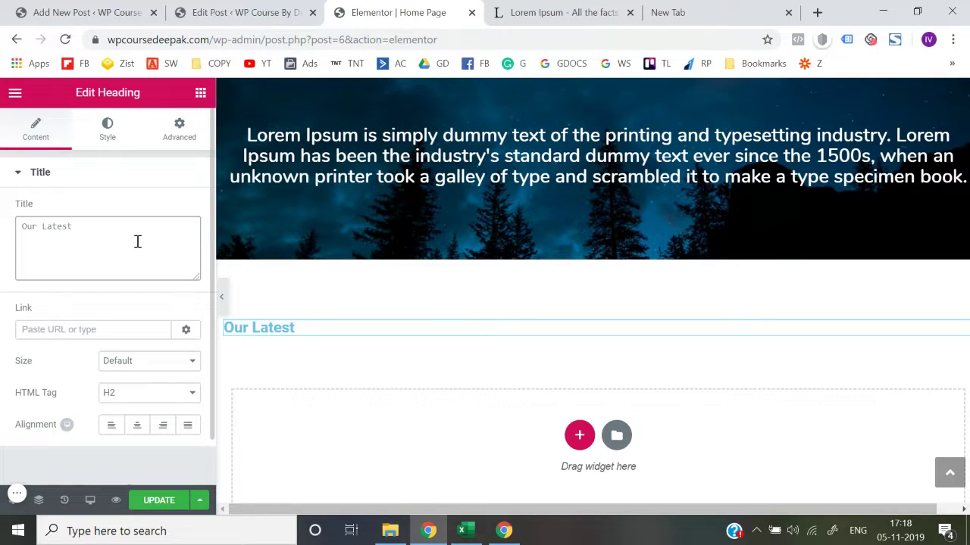
{"action": "left_click", "coordinate": [137, 427]}
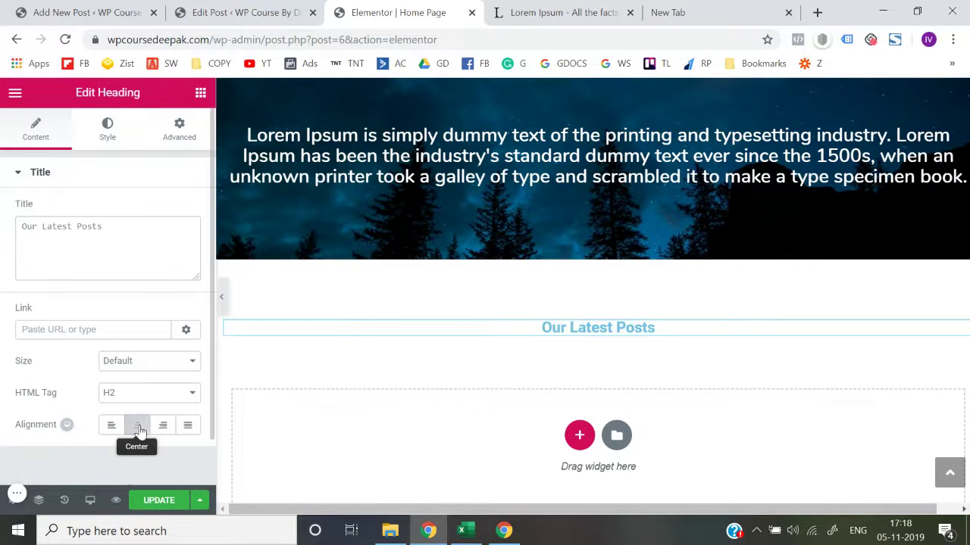
Step: Set the font family of the "Our Latest Posts" heading to Nunito
{"action": "left_click", "coordinate": [108, 126]}
{"action": "left_click", "coordinate": [182, 243]}
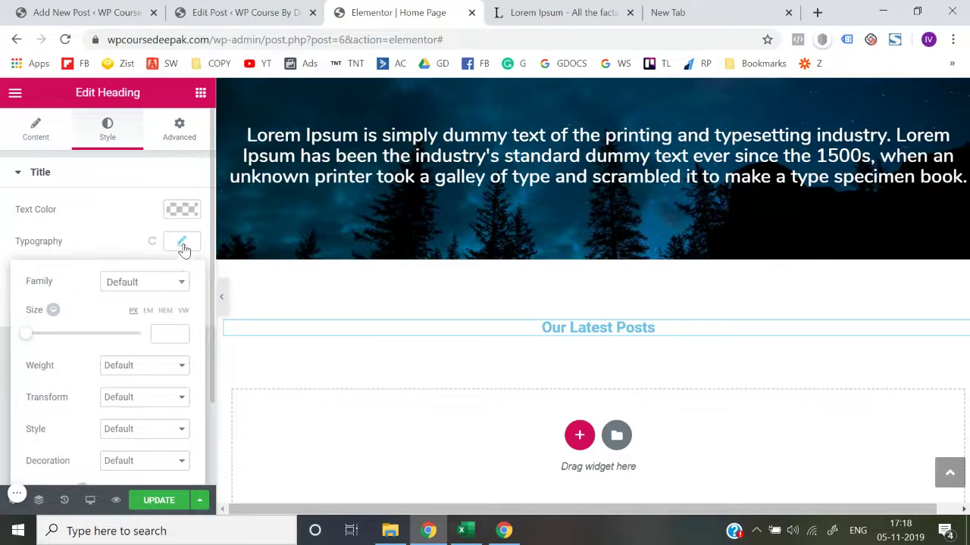
{"action": "left_click", "coordinate": [164, 286]}
{"action": "type", "text": "uni"}
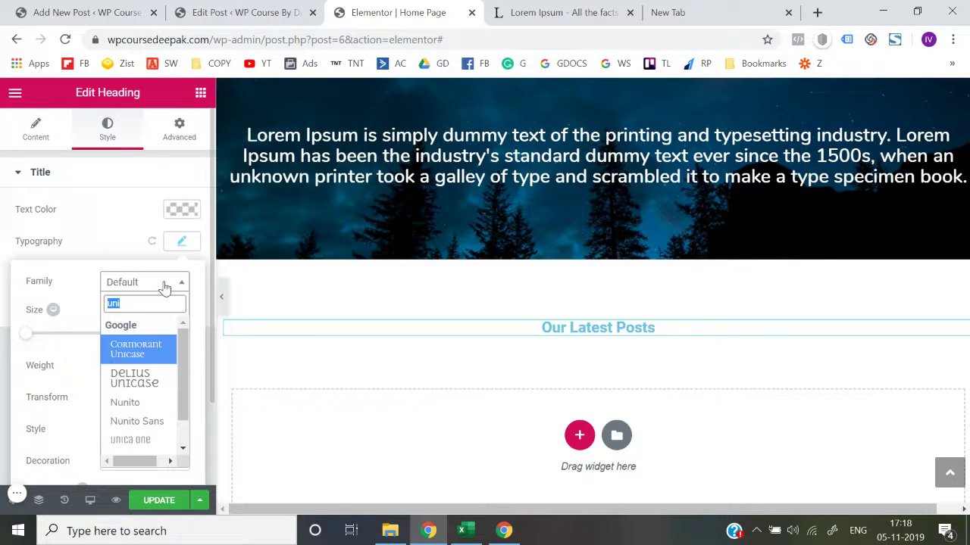
{"action": "type", "text": "nunito"}
{"action": "key", "text": "Return"}
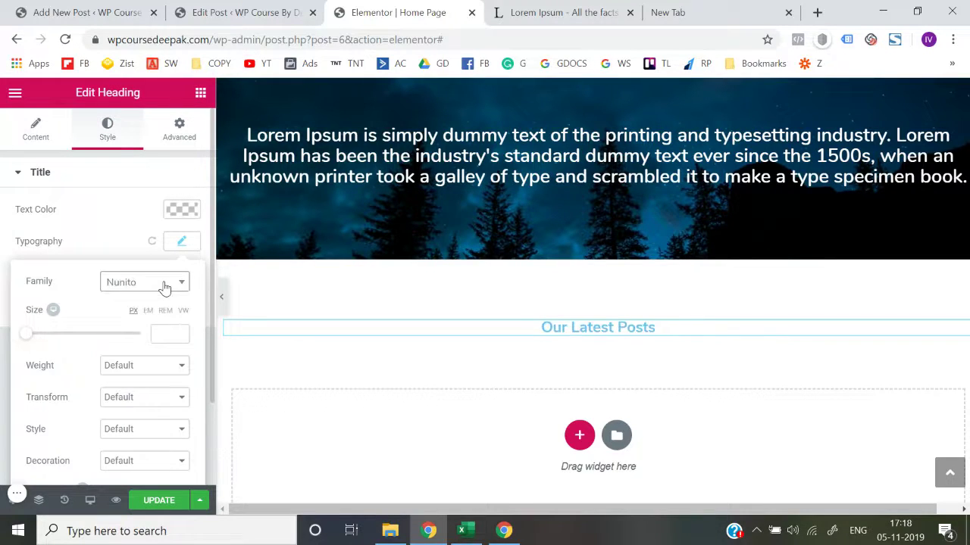
{"action": "left_click", "coordinate": [187, 245]}
{"action": "left_click", "coordinate": [182, 176]}
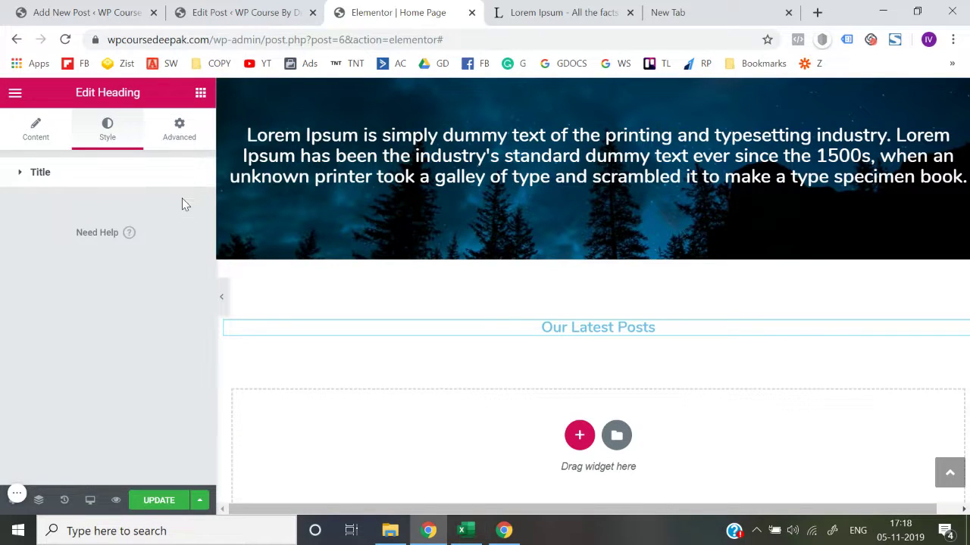
Step: Set the text color of the "Our Latest Posts" heading to black (#000000)
{"action": "left_click", "coordinate": [166, 174]}
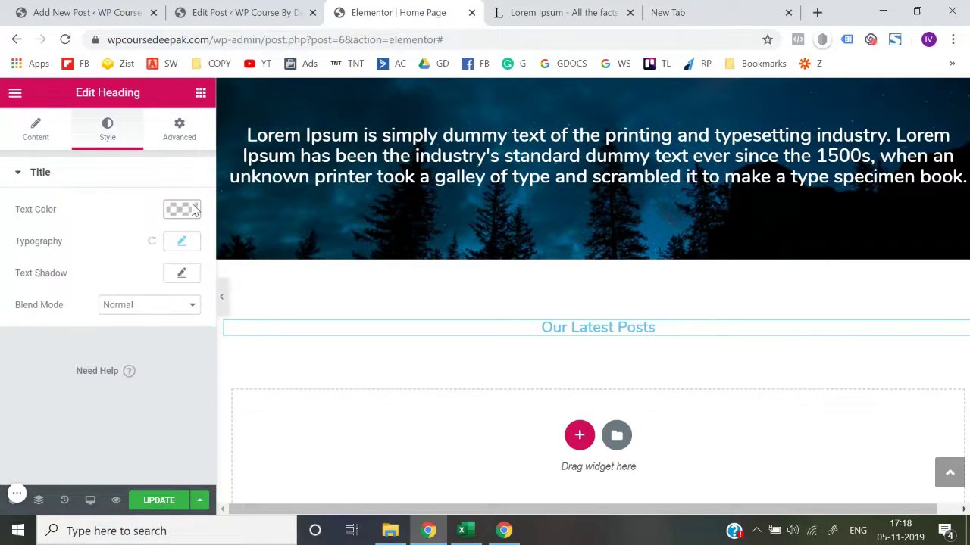
{"action": "left_click", "coordinate": [181, 210]}
{"action": "left_click", "coordinate": [131, 377]}
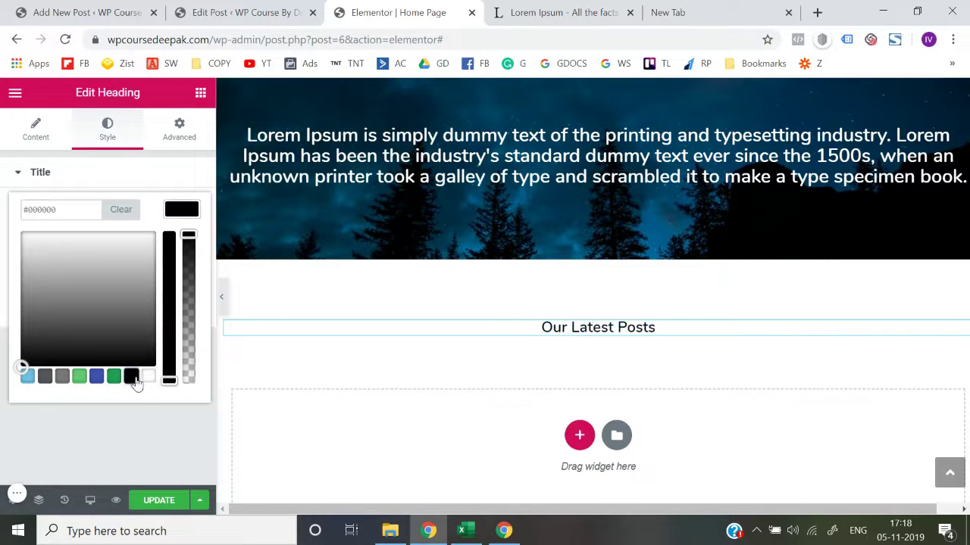
{"action": "left_click", "coordinate": [22, 410]}
Step: Set the font size of the "Our Latest Posts" heading to 40 px
{"action": "left_click", "coordinate": [183, 244]}
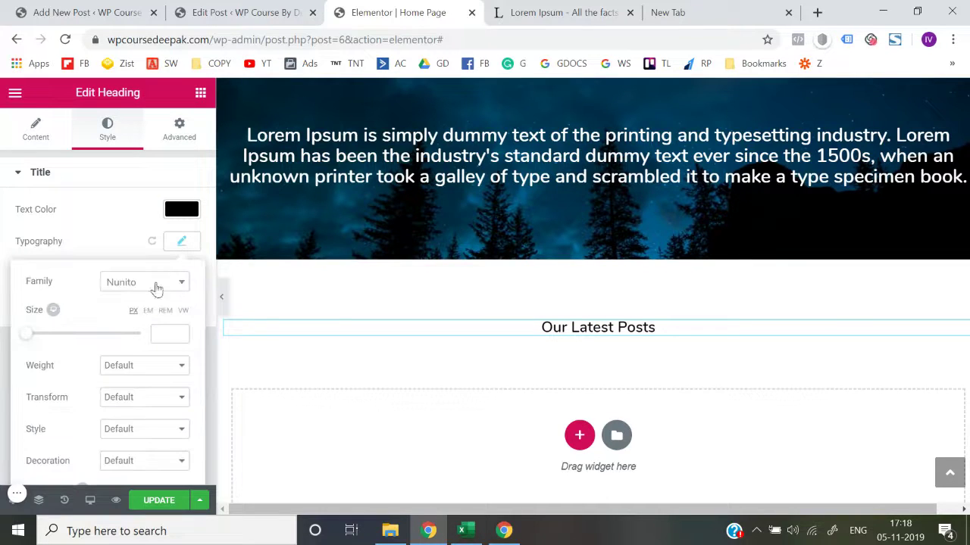
{"action": "left_click_drag", "start_coordinate": [33, 342], "coordinate": [55, 344]}
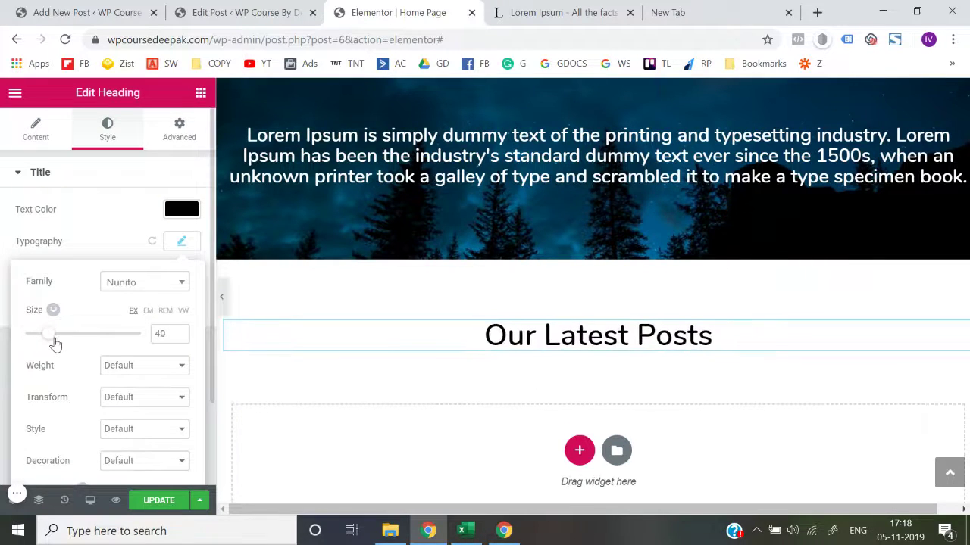
{"action": "left_click", "coordinate": [2, 317]}
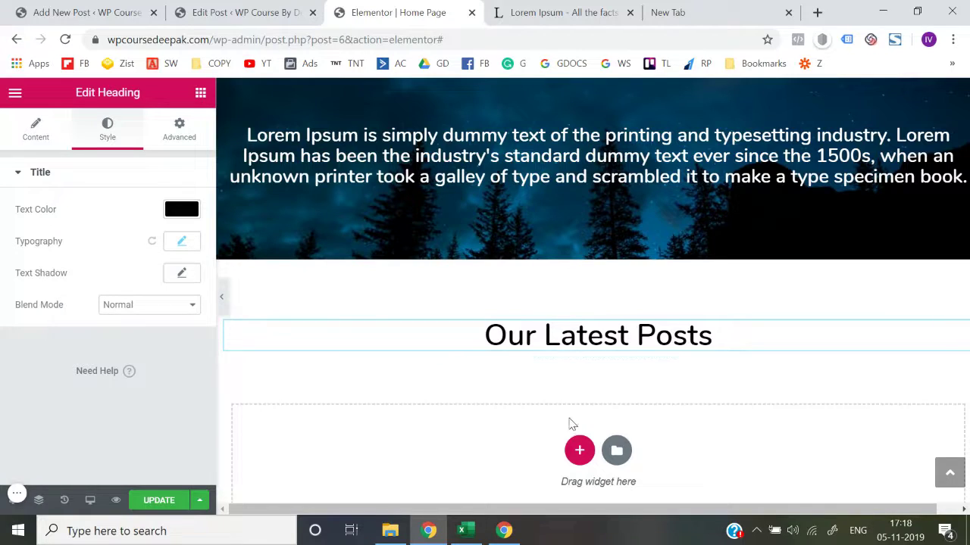
Step: Place an EA Post Grid widget directly below the "Our Latest Posts" heading in the same section
{"action": "left_click", "coordinate": [201, 93]}
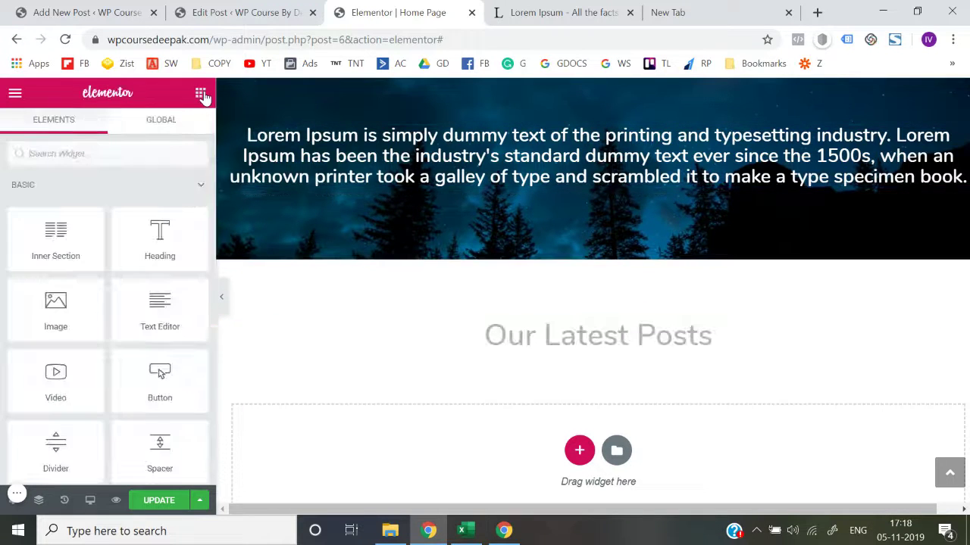
{"action": "scroll", "coordinate": [158, 322], "scroll_direction": "down", "scroll_amount": 15}
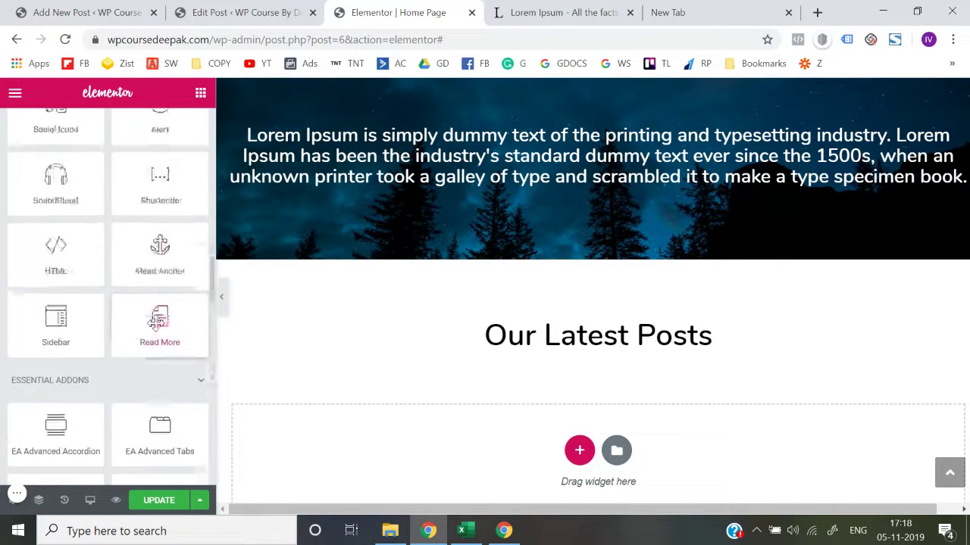
{"action": "scroll", "coordinate": [154, 324], "scroll_direction": "down", "scroll_amount": 5}
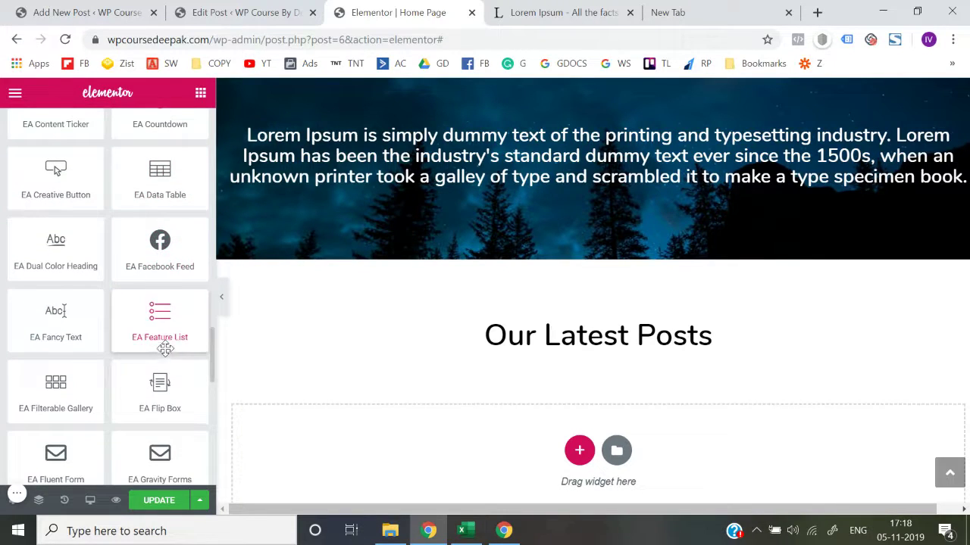
{"action": "scroll", "coordinate": [162, 358], "scroll_direction": "down", "scroll_amount": 1}
{"action": "scroll", "coordinate": [169, 354], "scroll_direction": "down", "scroll_amount": 3}
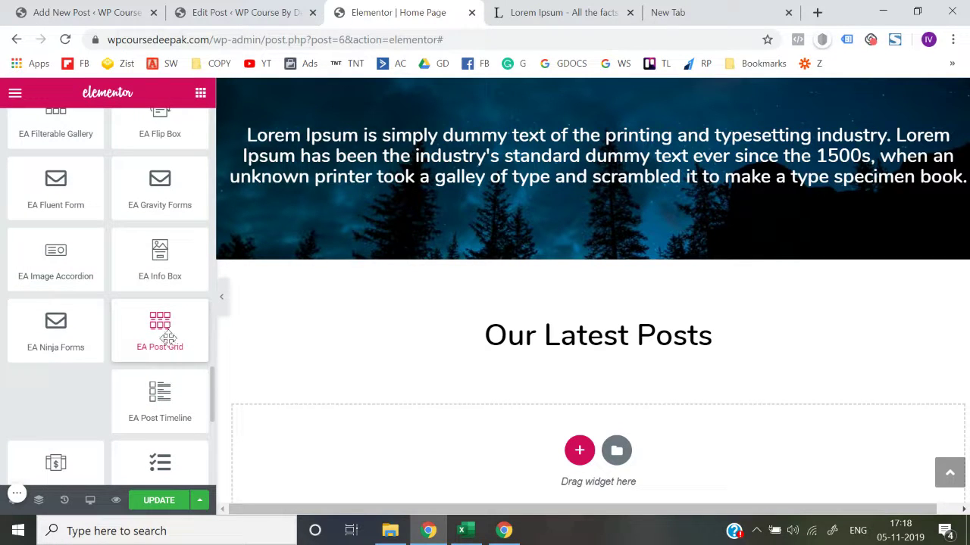
{"action": "scroll", "coordinate": [329, 346], "scroll_direction": "down", "scroll_amount": 1}
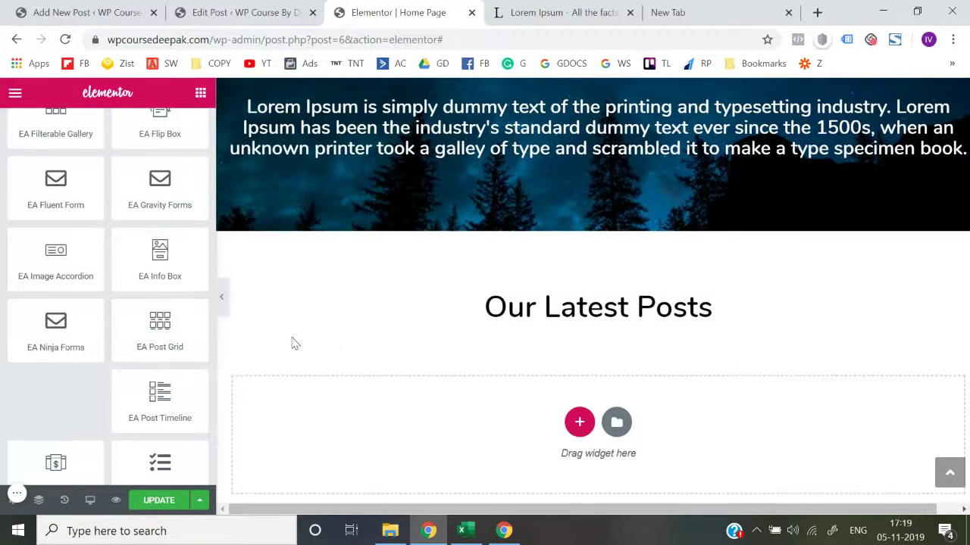
{"action": "left_click_drag", "start_coordinate": [173, 328], "coordinate": [591, 319]}
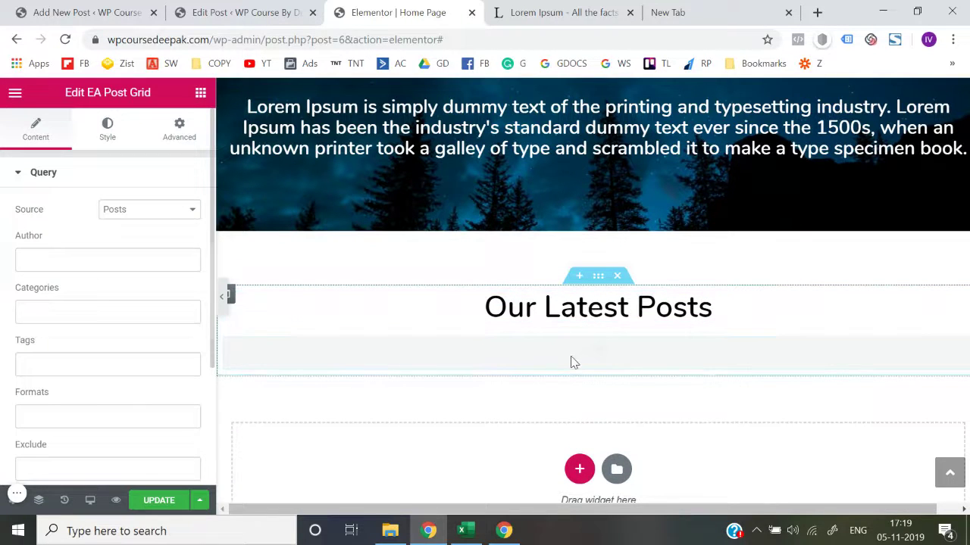
{"action": "scroll", "coordinate": [573, 361], "scroll_direction": "down", "scroll_amount": 2}
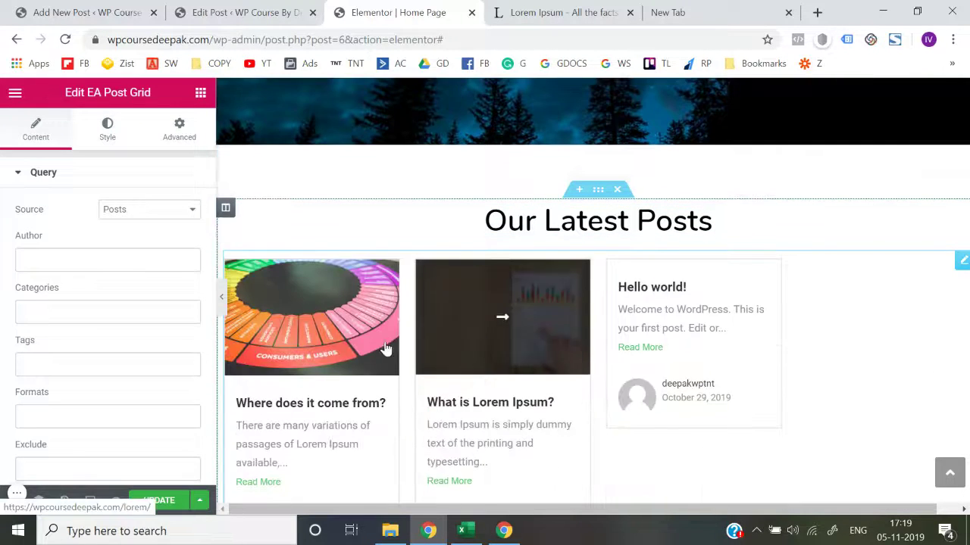
{"action": "scroll", "coordinate": [351, 352], "scroll_direction": "down", "scroll_amount": 1}
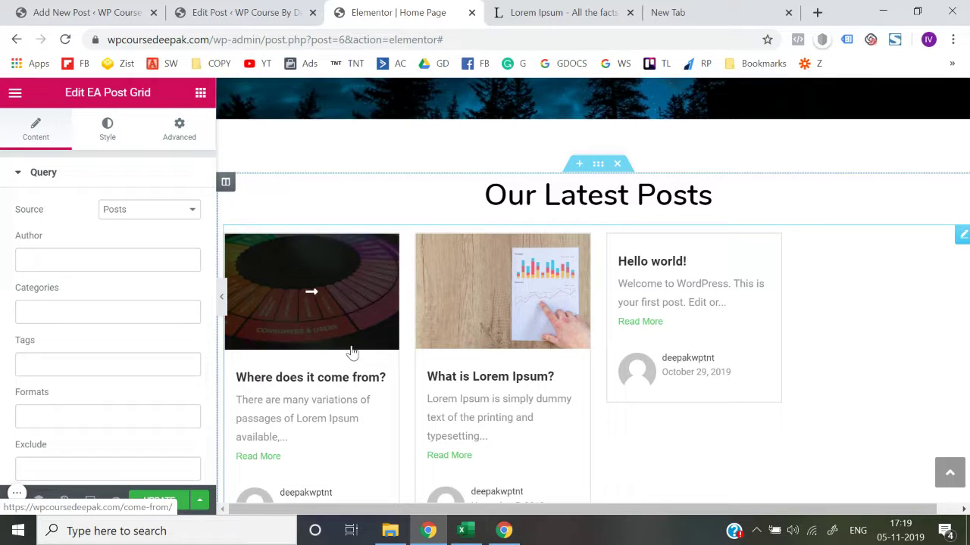
Step: Preview the post grid at full width and set its posts per page to 2
{"action": "left_click", "coordinate": [222, 303]}
{"action": "scroll", "coordinate": [446, 390], "scroll_direction": "down", "scroll_amount": 1}
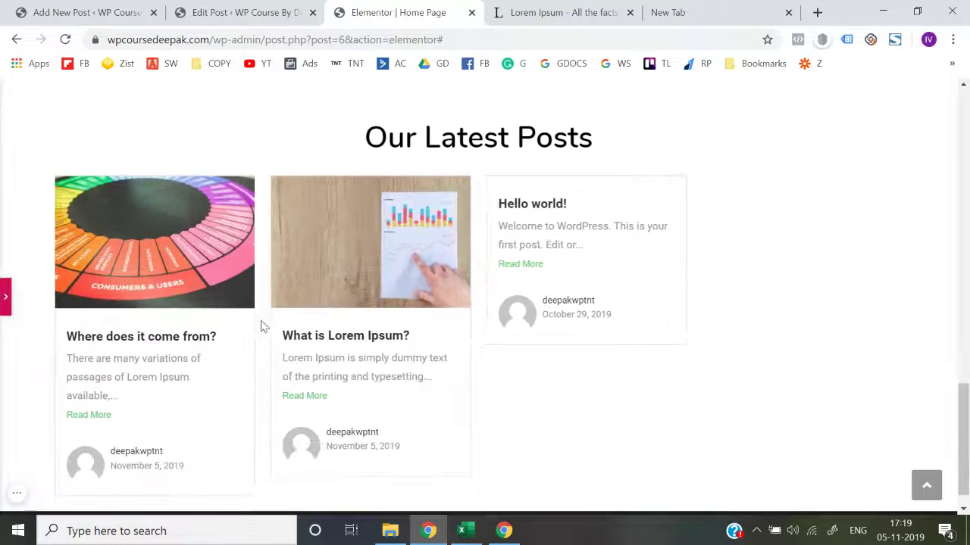
{"action": "left_click", "coordinate": [4, 297]}
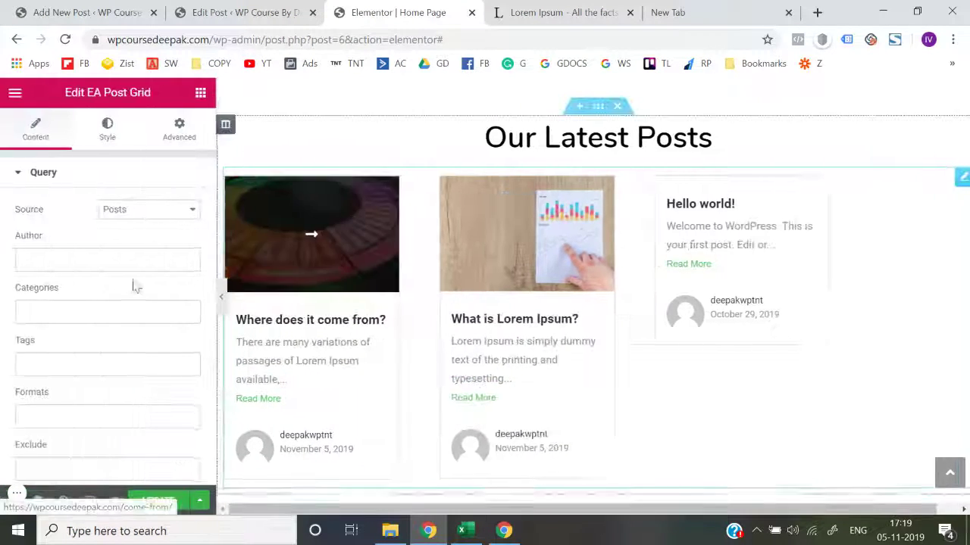
{"action": "scroll", "coordinate": [83, 288], "scroll_direction": "down", "scroll_amount": 3}
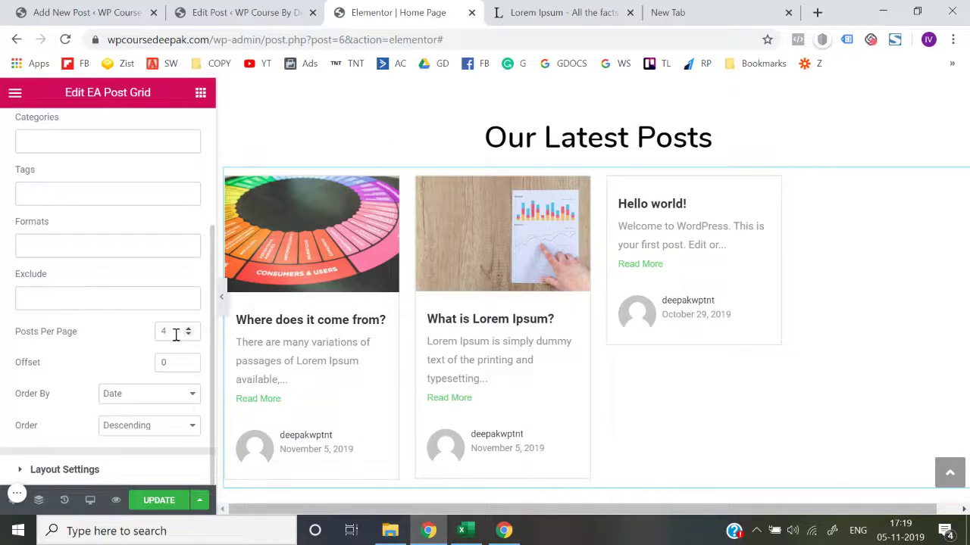
{"action": "left_click", "coordinate": [189, 335]}
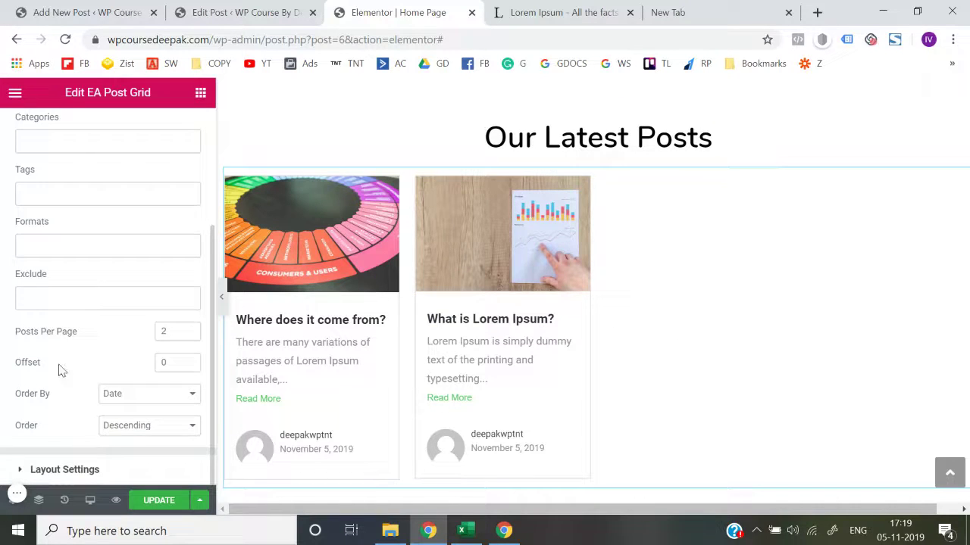
Step: Hide the post meta in the post grid's layout settings and set the number of columns to Two Columns
{"action": "scroll", "coordinate": [57, 356], "scroll_direction": "up", "scroll_amount": 3}
{"action": "scroll", "coordinate": [65, 303], "scroll_direction": "down", "scroll_amount": 3}
{"action": "left_click", "coordinate": [82, 473]}
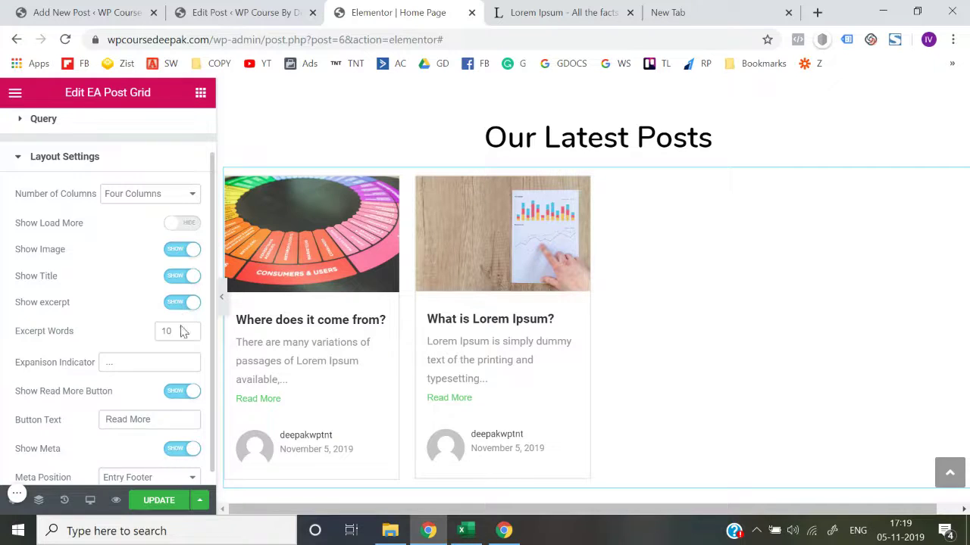
{"action": "scroll", "coordinate": [179, 399], "scroll_direction": "down", "scroll_amount": 1}
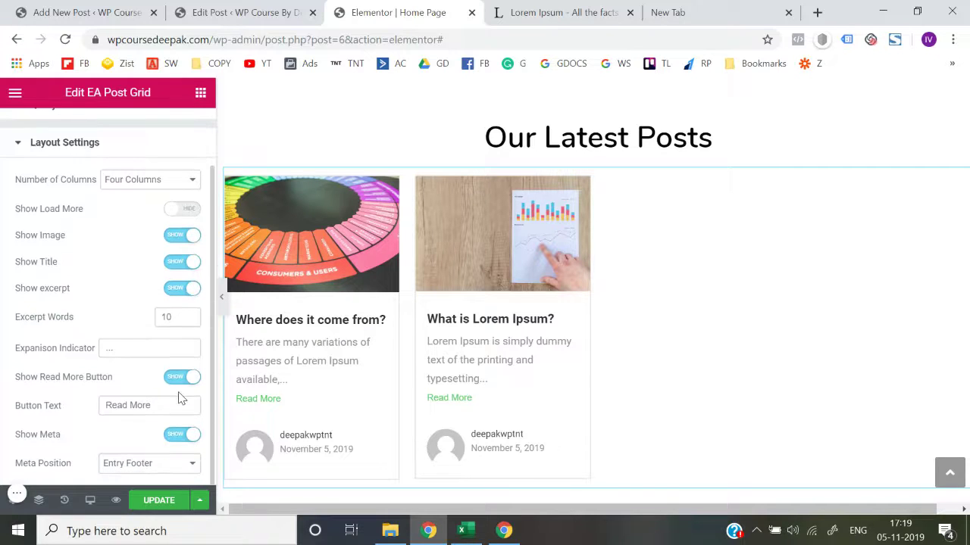
{"action": "left_click", "coordinate": [180, 439]}
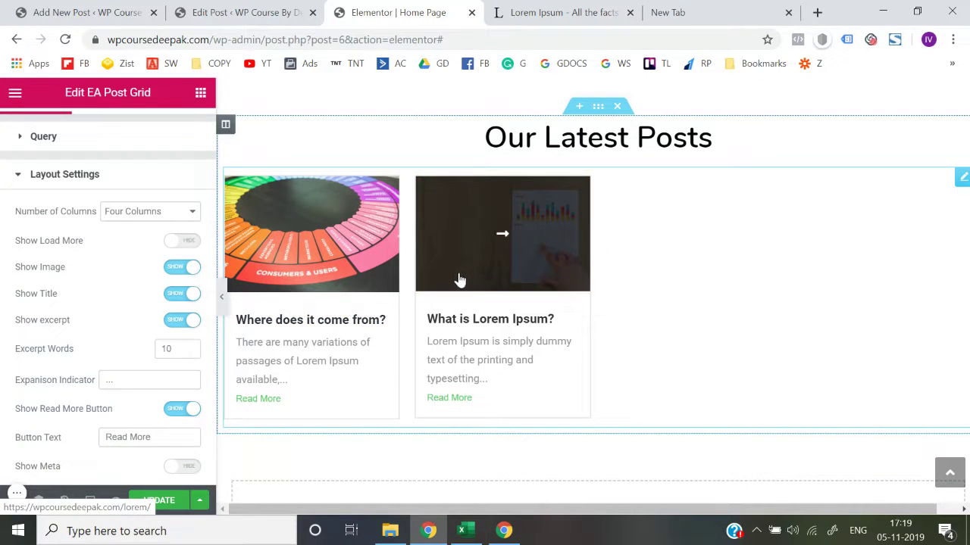
{"action": "left_click", "coordinate": [119, 216]}
{"action": "left_click", "coordinate": [137, 240]}
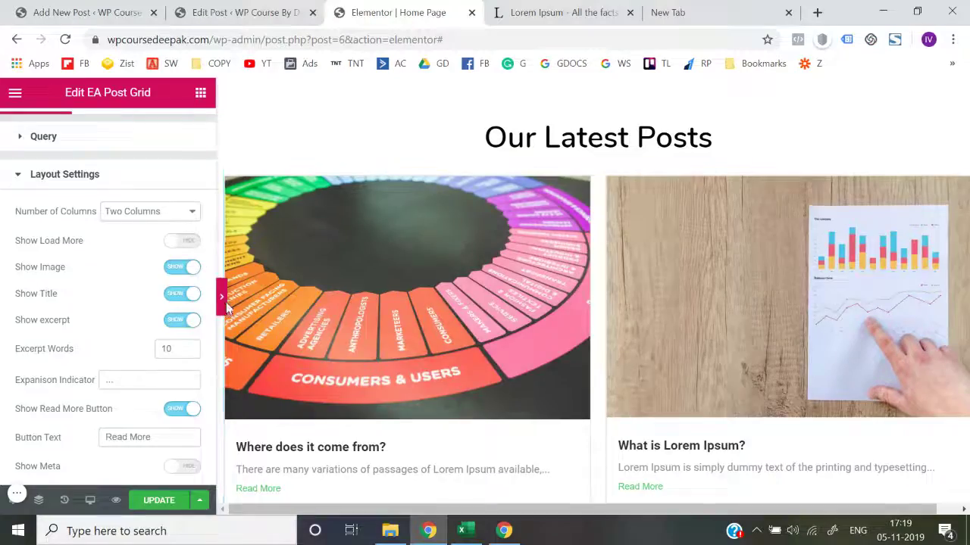
Step: Review the home page at full width with the editing panel hidden, checking how the latest posts section fits below the banner
{"action": "left_click", "coordinate": [222, 301]}
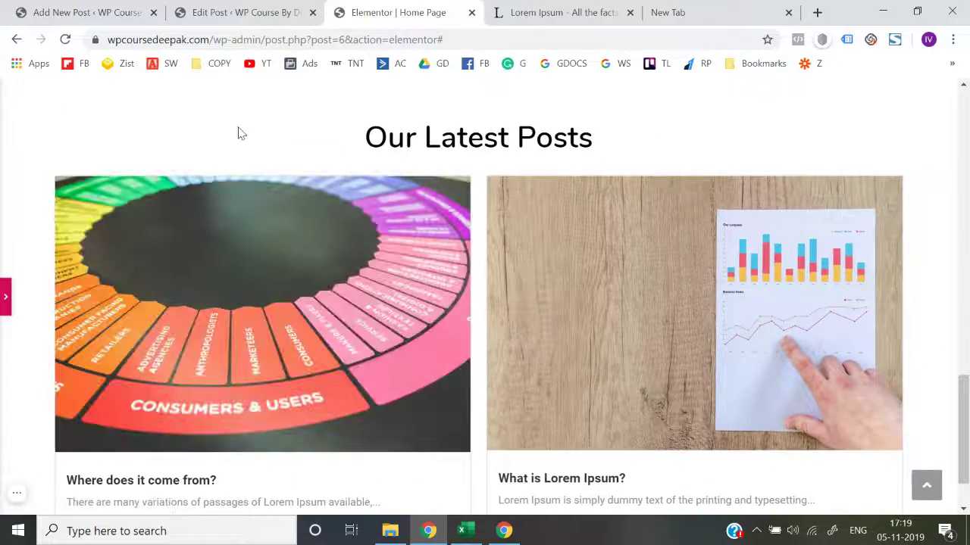
{"action": "scroll", "coordinate": [619, 244], "scroll_direction": "down", "scroll_amount": 2}
{"action": "scroll", "coordinate": [592, 322], "scroll_direction": "up", "scroll_amount": 4}
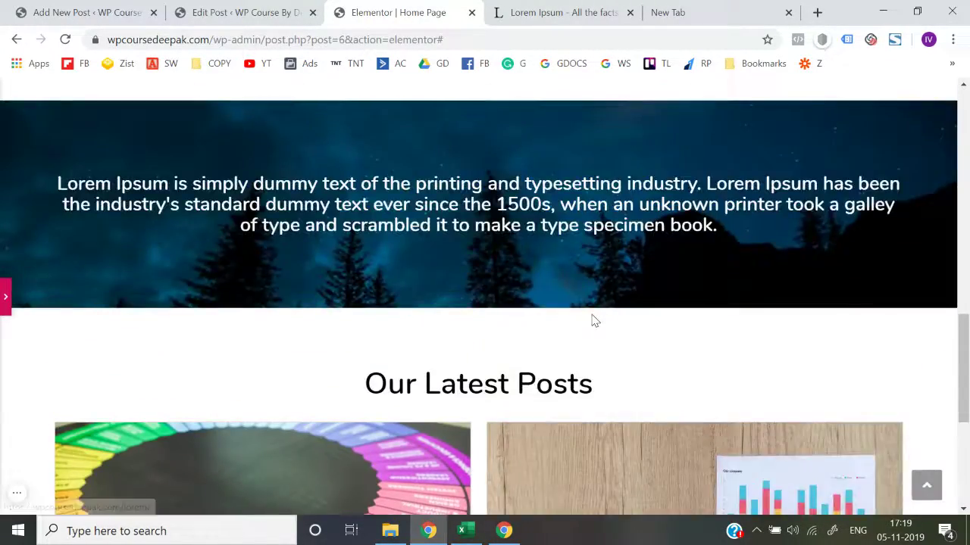
{"action": "scroll", "coordinate": [591, 318], "scroll_direction": "down", "scroll_amount": 4}
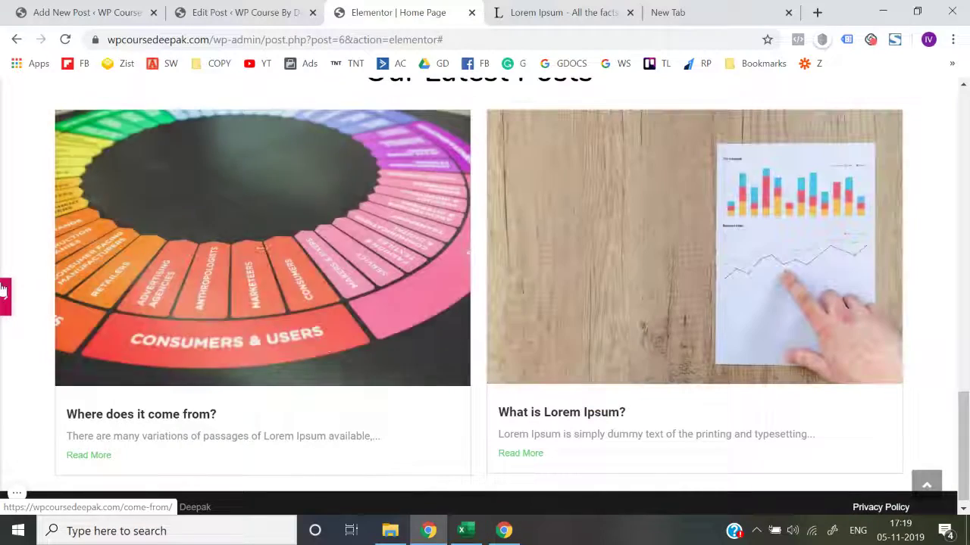
{"action": "left_click", "coordinate": [5, 297]}
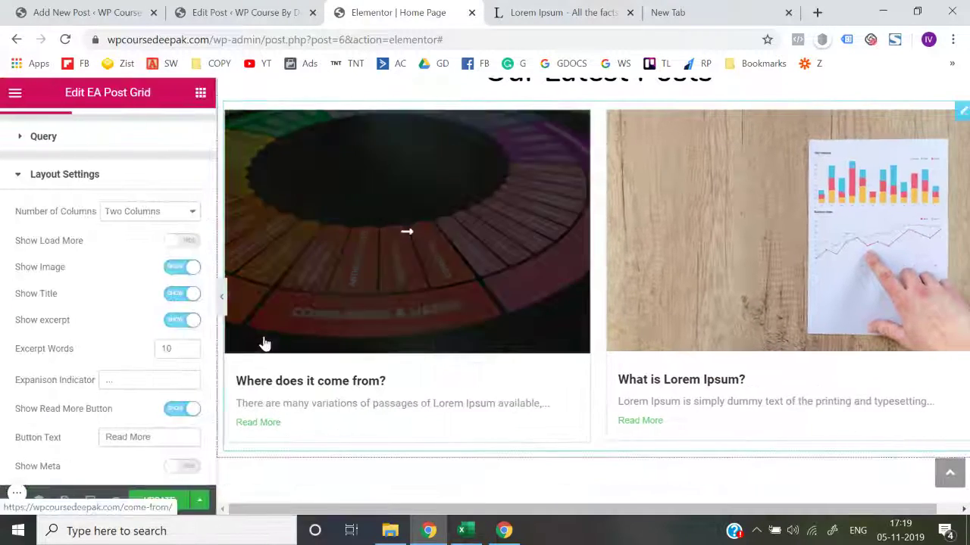
{"action": "left_click", "coordinate": [200, 92]}
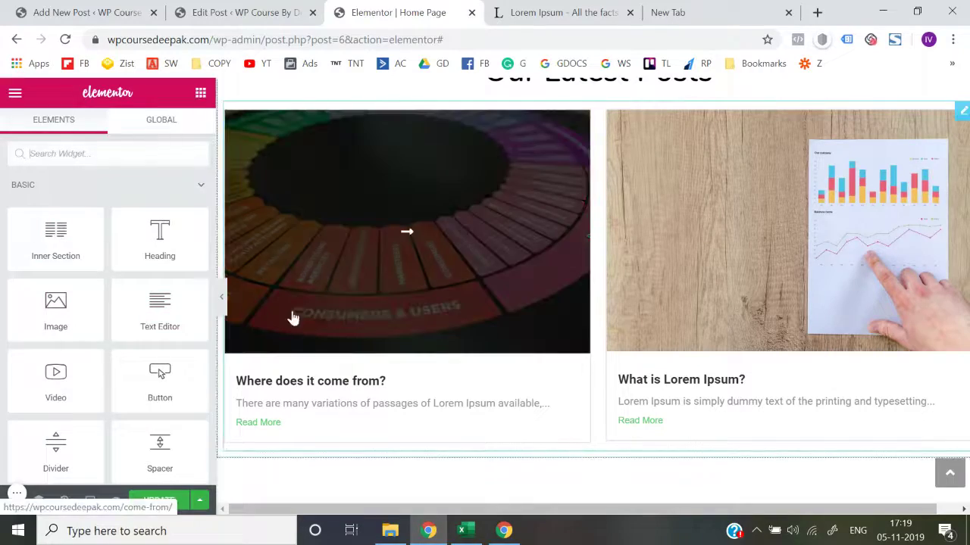
{"action": "left_click", "coordinate": [221, 300]}
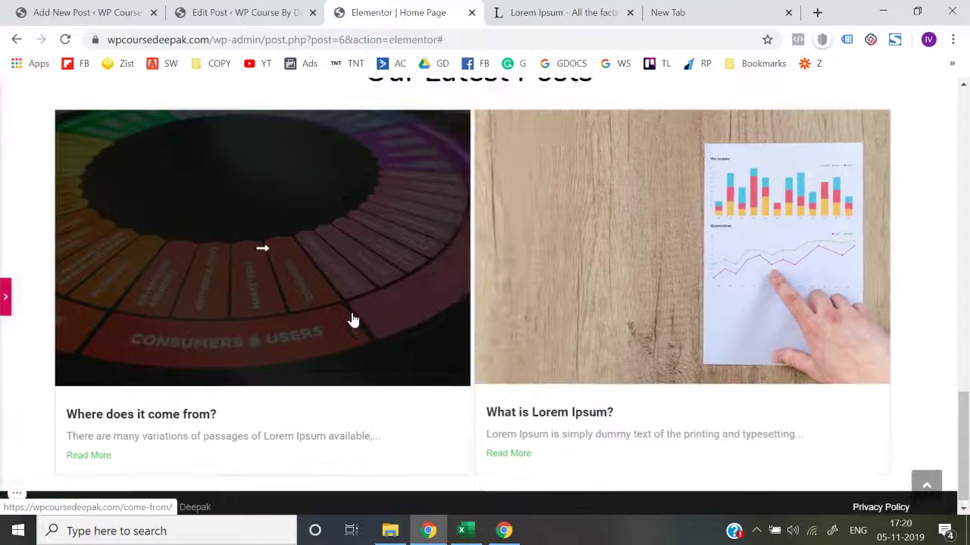
{"action": "scroll", "coordinate": [352, 319], "scroll_direction": "up", "scroll_amount": 4}
{"action": "scroll", "coordinate": [352, 319], "scroll_direction": "down", "scroll_amount": 5}
{"action": "scroll", "coordinate": [357, 255], "scroll_direction": "up", "scroll_amount": 4}
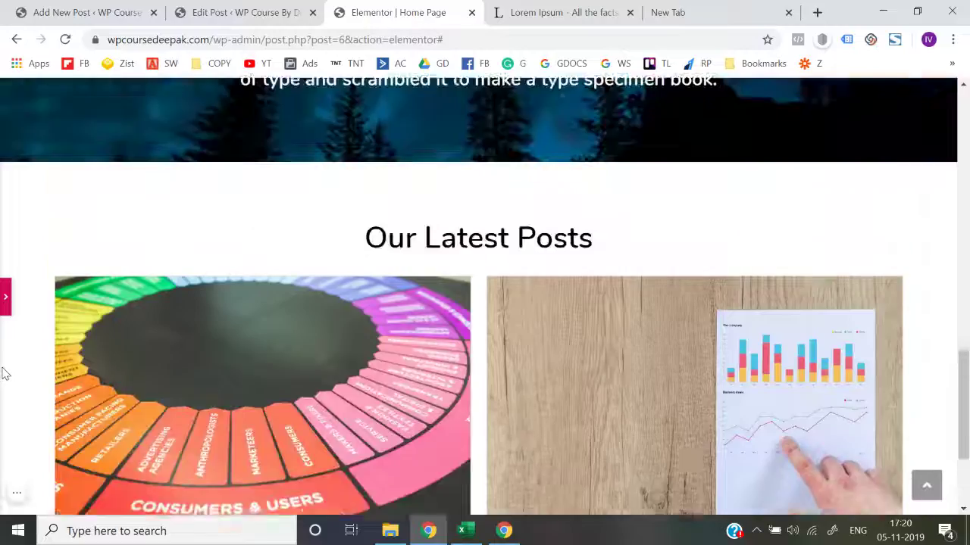
{"action": "scroll", "coordinate": [358, 254], "scroll_direction": "up", "scroll_amount": 10}
{"action": "scroll", "coordinate": [357, 253], "scroll_direction": "down", "scroll_amount": 12}
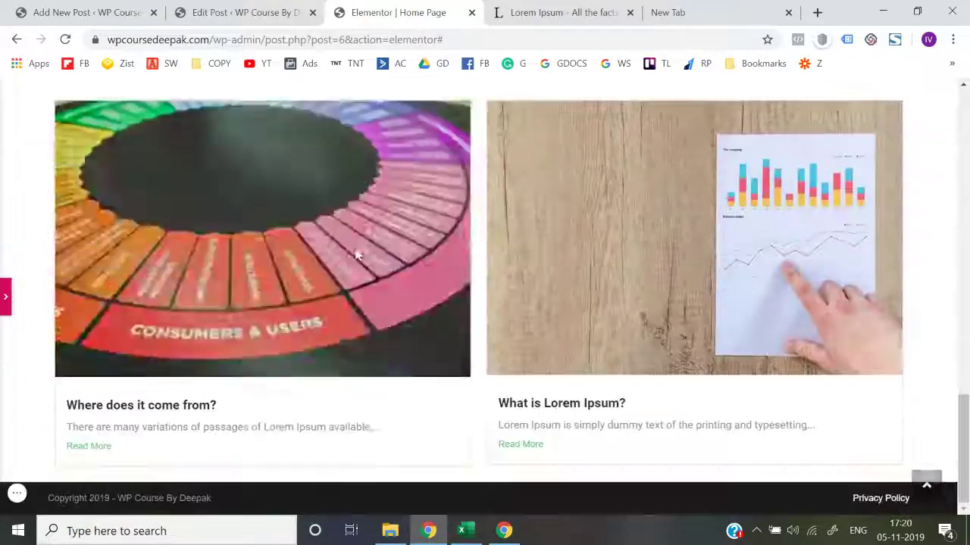
{"action": "scroll", "coordinate": [357, 253], "scroll_direction": "up", "scroll_amount": 3}
{"action": "scroll", "coordinate": [356, 254], "scroll_direction": "up", "scroll_amount": 10}
{"action": "scroll", "coordinate": [355, 250], "scroll_direction": "down", "scroll_amount": 12}
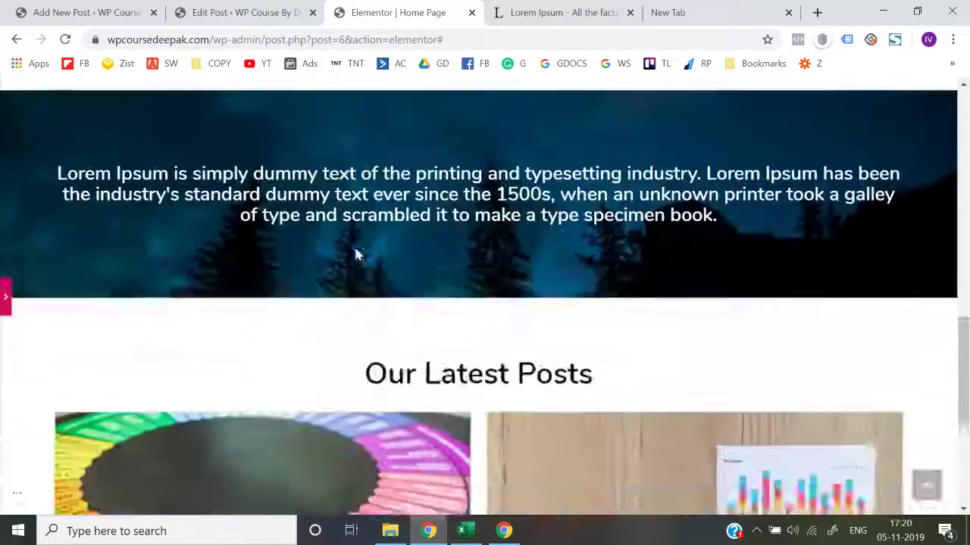
{"action": "left_click", "coordinate": [6, 298]}
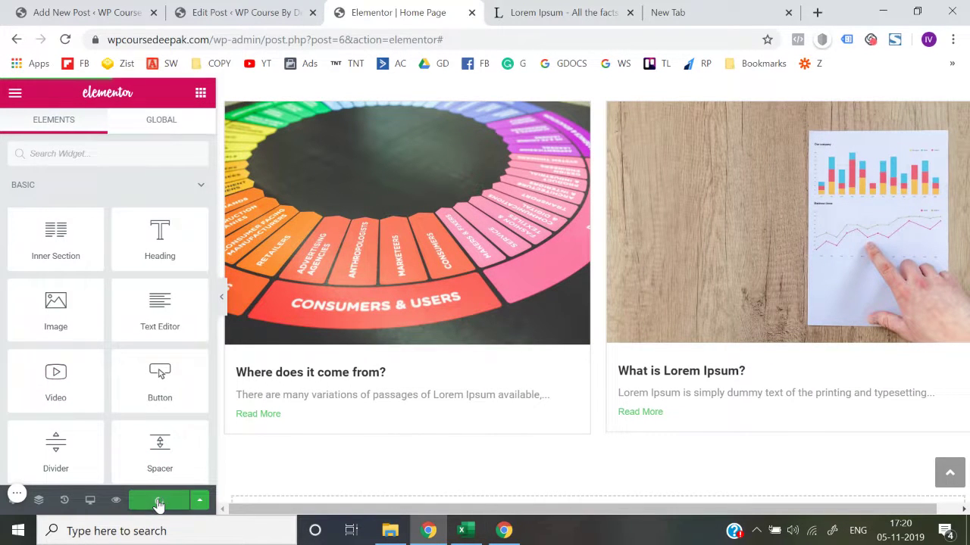
Step: Exit the Elementor editor to the WordPress dashboard and visit the live site
{"action": "left_click", "coordinate": [15, 93]}
{"action": "scroll", "coordinate": [120, 453], "scroll_direction": "down", "scroll_amount": 1}
{"action": "left_click", "coordinate": [97, 436]}
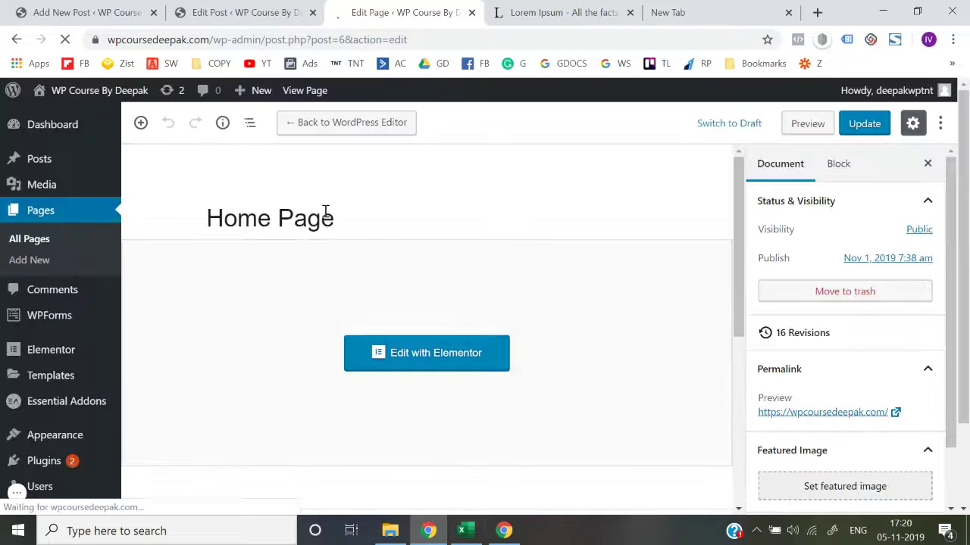
{"action": "mouse_move", "coordinate": [61, 92]}
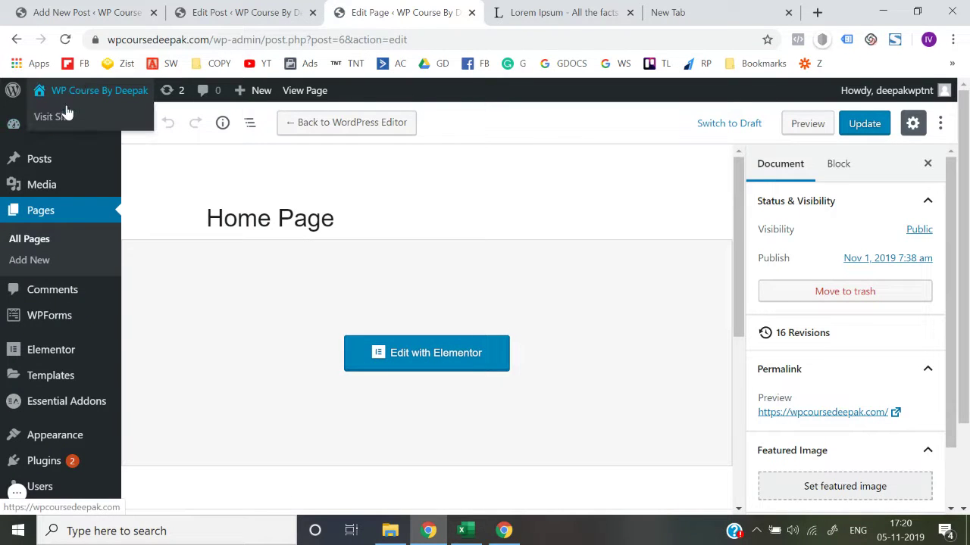
{"action": "left_click", "coordinate": [54, 119]}
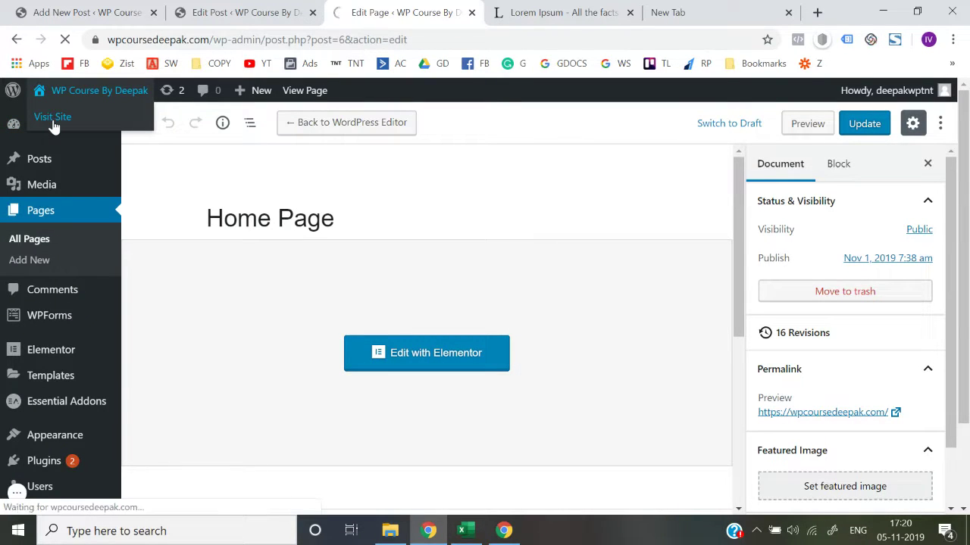
Step: Check the "Our Latest Posts" section on the live home page and reload the page to refresh its layout
{"action": "scroll", "coordinate": [447, 294], "scroll_direction": "down", "scroll_amount": 10}
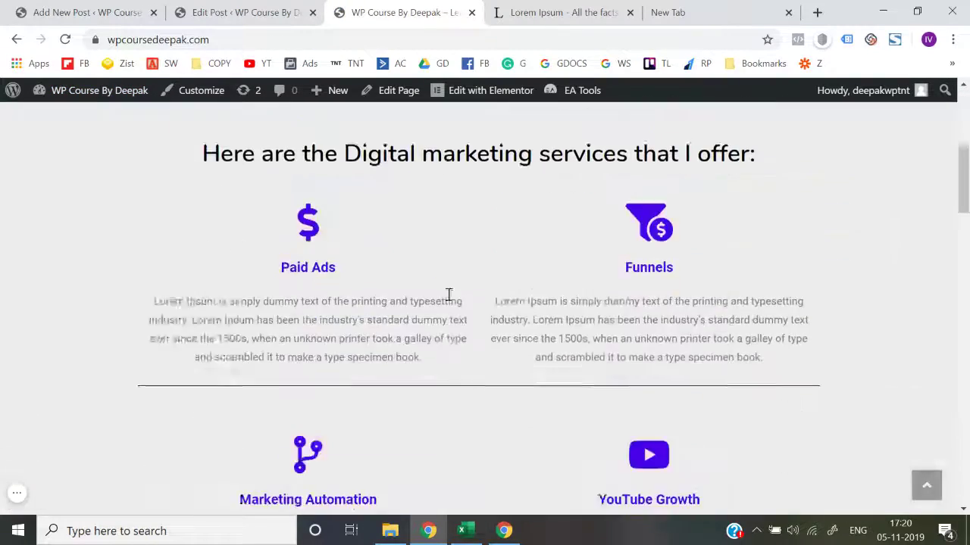
{"action": "scroll", "coordinate": [447, 301], "scroll_direction": "down", "scroll_amount": 15}
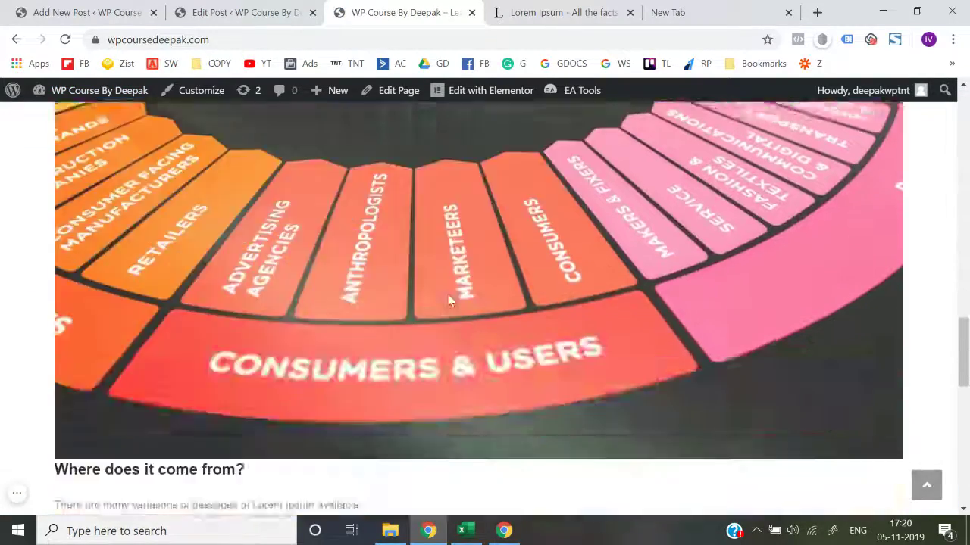
{"action": "scroll", "coordinate": [53, 271], "scroll_direction": "up", "scroll_amount": 3}
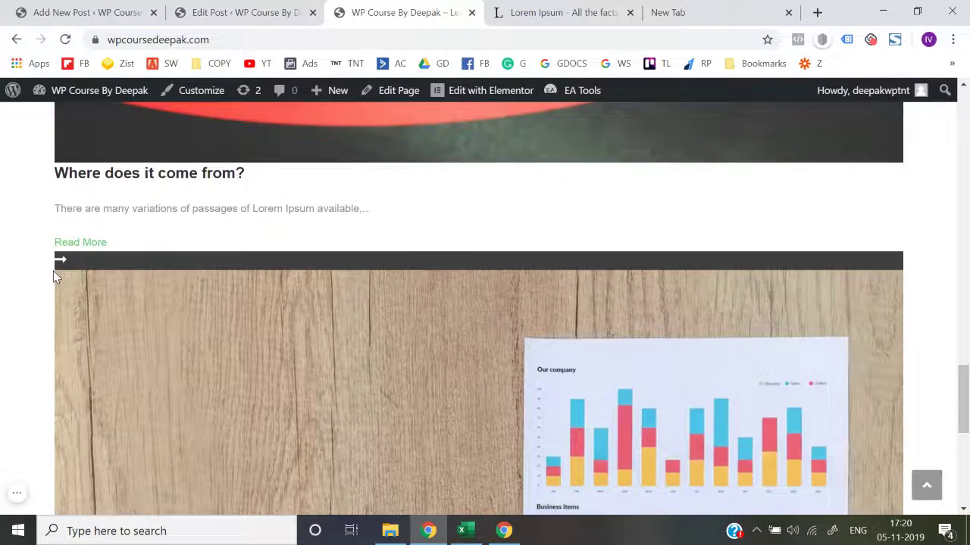
{"action": "scroll", "coordinate": [53, 273], "scroll_direction": "up", "scroll_amount": 4}
{"action": "scroll", "coordinate": [53, 273], "scroll_direction": "up", "scroll_amount": 7}
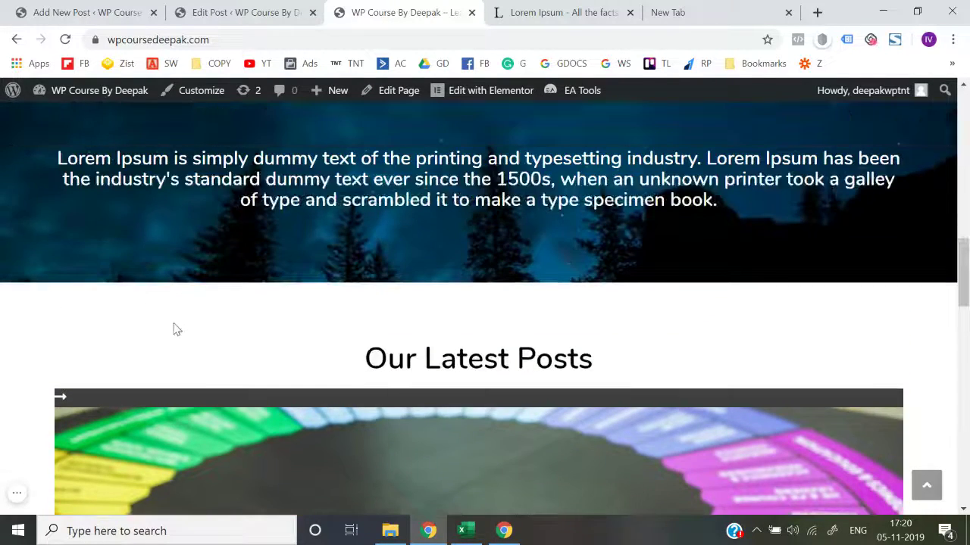
{"action": "scroll", "coordinate": [175, 328], "scroll_direction": "down", "scroll_amount": 7}
{"action": "scroll", "coordinate": [4, 303], "scroll_direction": "down", "scroll_amount": 3}
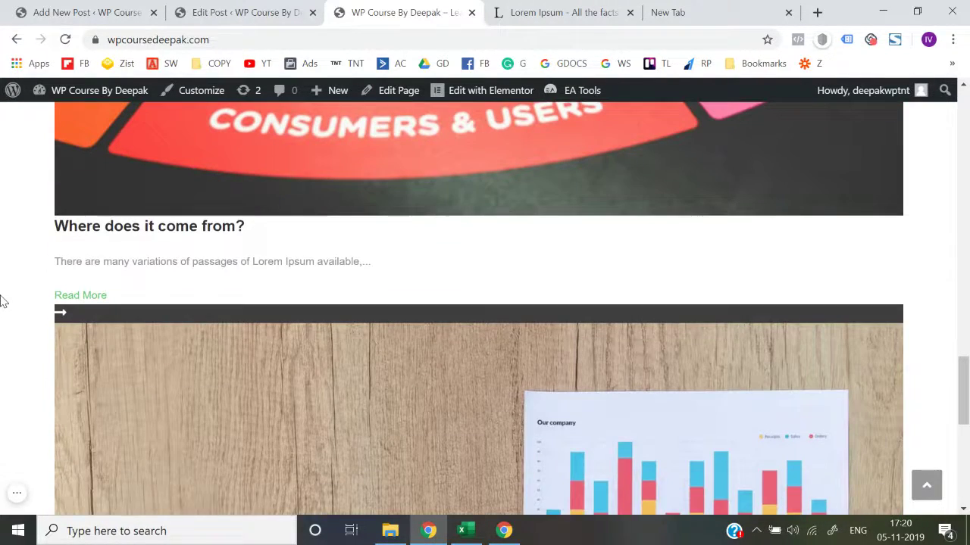
{"action": "key", "text": "F5"}
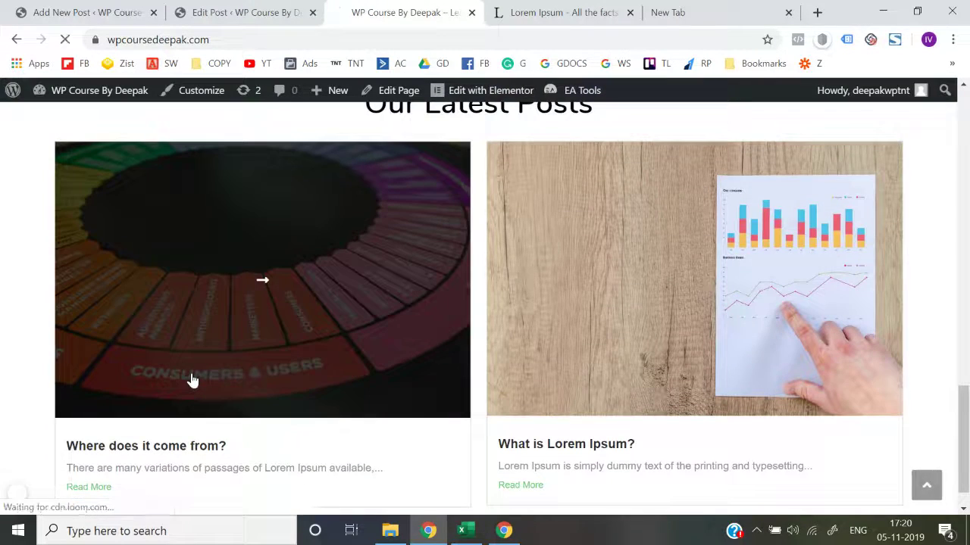
Step: Open the "Where does it come from?" post from the grid, look through its content, and return to the home page
{"action": "left_click", "coordinate": [192, 381]}
{"action": "scroll", "coordinate": [193, 381], "scroll_direction": "down", "scroll_amount": 9}
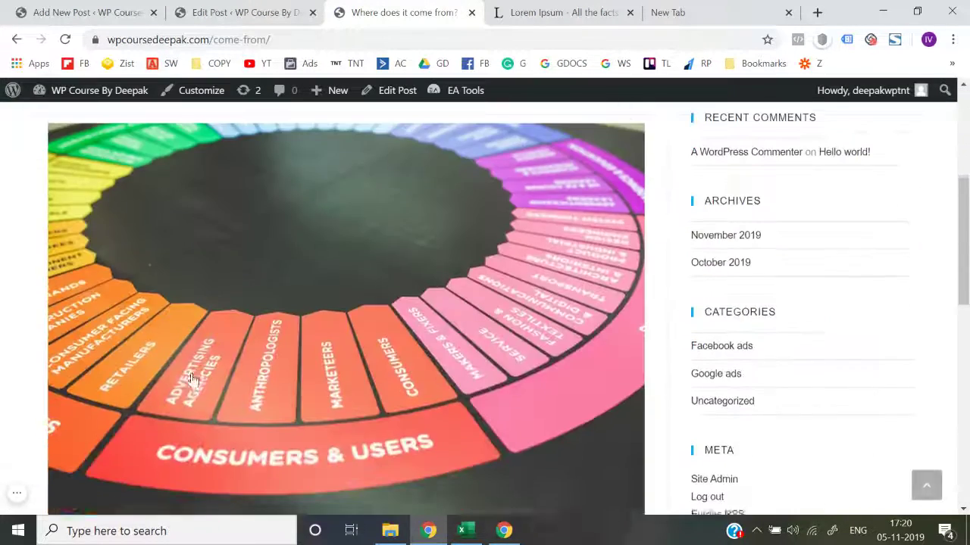
{"action": "scroll", "coordinate": [193, 380], "scroll_direction": "down", "scroll_amount": 3}
{"action": "scroll", "coordinate": [193, 380], "scroll_direction": "up", "scroll_amount": 12}
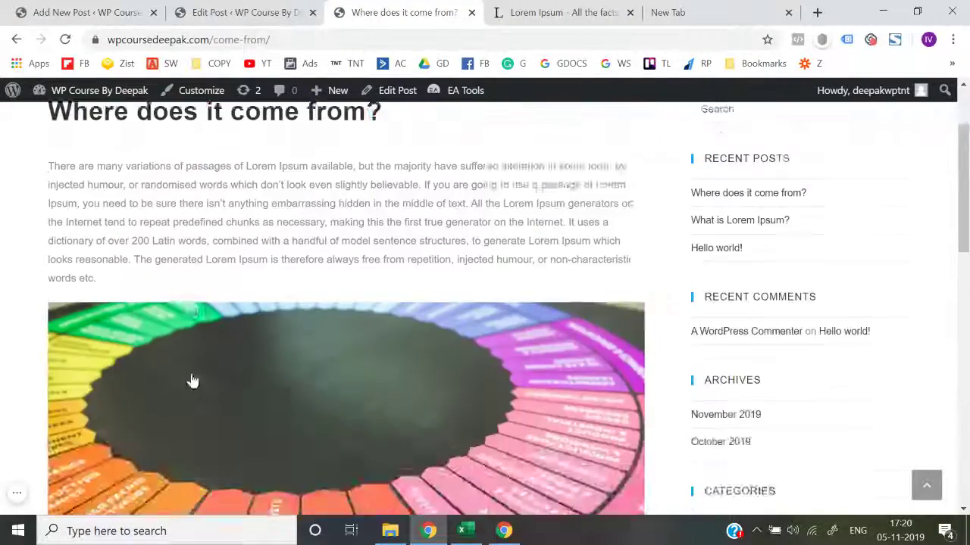
{"action": "scroll", "coordinate": [192, 381], "scroll_direction": "down", "scroll_amount": 6}
{"action": "scroll", "coordinate": [191, 376], "scroll_direction": "up", "scroll_amount": 7}
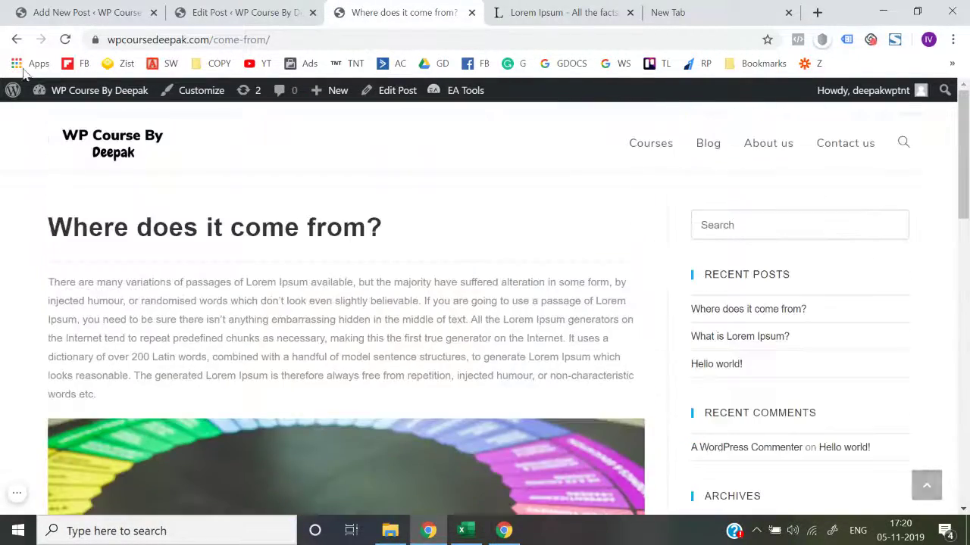
{"action": "left_click", "coordinate": [16, 40]}
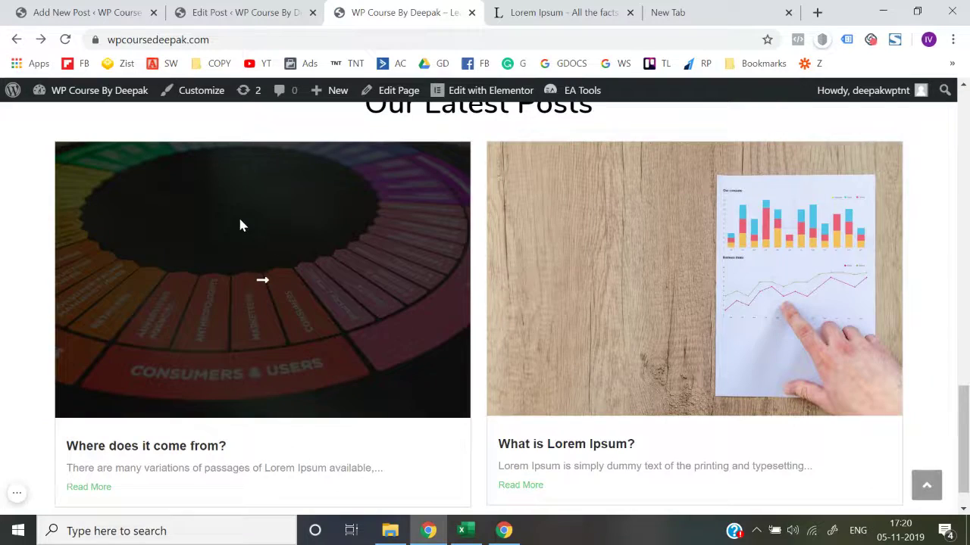
Step: View the Blog page from the site's navigation and return to the home page
{"action": "scroll", "coordinate": [2, 242], "scroll_direction": "up", "scroll_amount": 20}
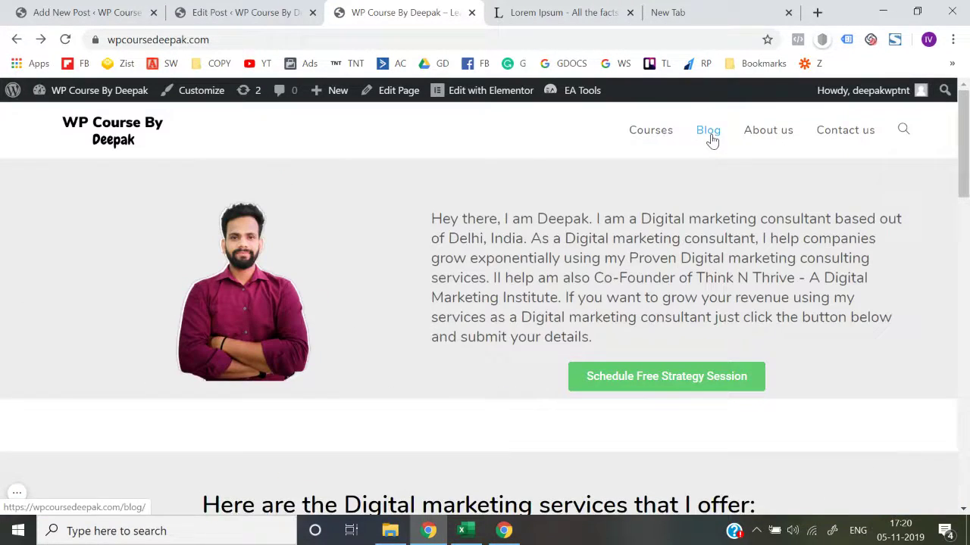
{"action": "left_click", "coordinate": [709, 132]}
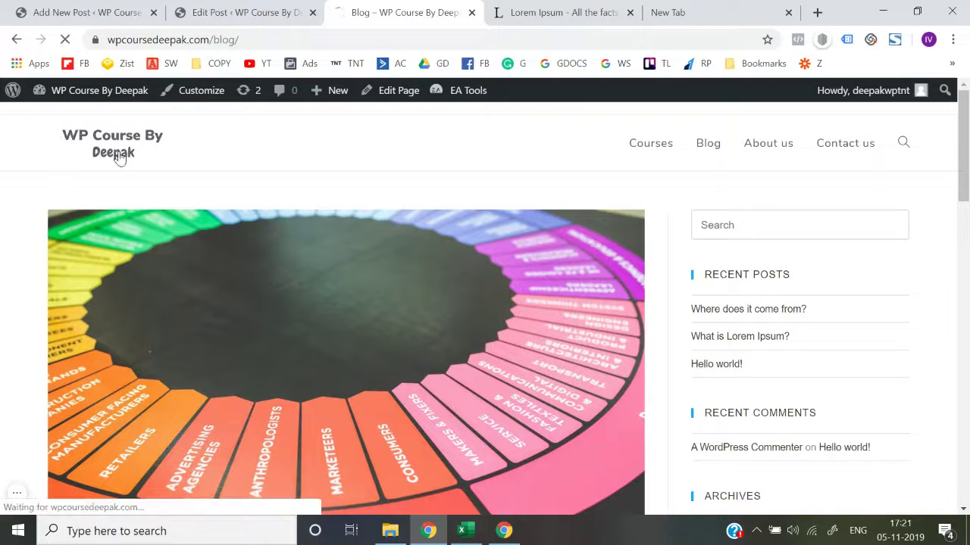
{"action": "key", "text": "alt+Left"}
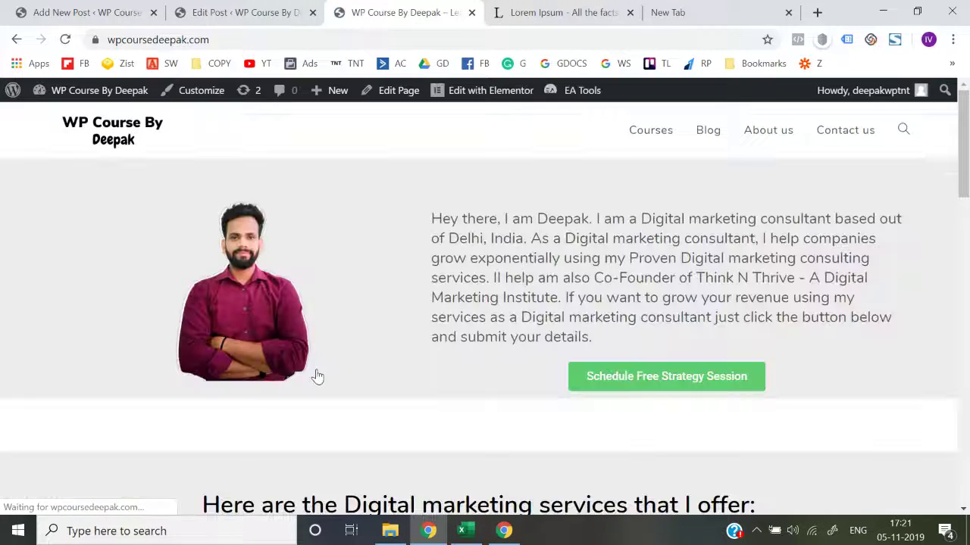
Step: Review the finished live home page from the intro banner through the services to the latest posts and footer
{"action": "scroll", "coordinate": [317, 376], "scroll_direction": "down", "scroll_amount": 15}
{"action": "scroll", "coordinate": [317, 377], "scroll_direction": "down", "scroll_amount": 5}
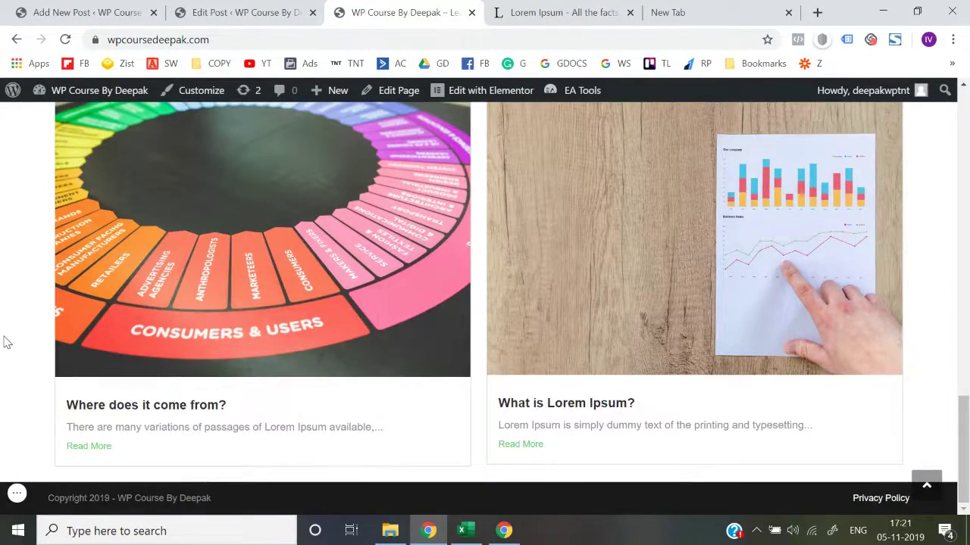
{"action": "scroll", "coordinate": [4, 343], "scroll_direction": "up", "scroll_amount": 4}
{"action": "scroll", "coordinate": [4, 343], "scroll_direction": "up", "scroll_amount": 10}
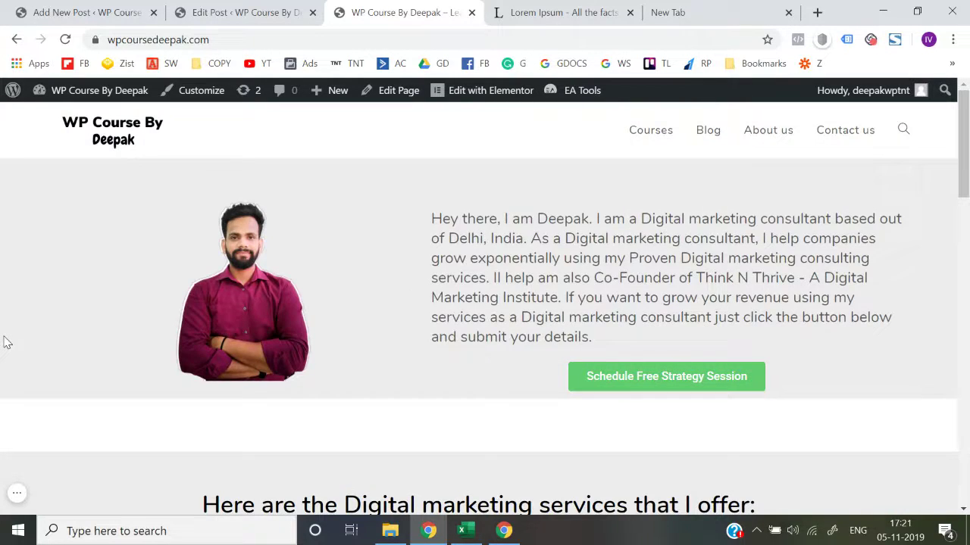
{"action": "scroll", "coordinate": [4, 343], "scroll_direction": "down", "scroll_amount": 8}
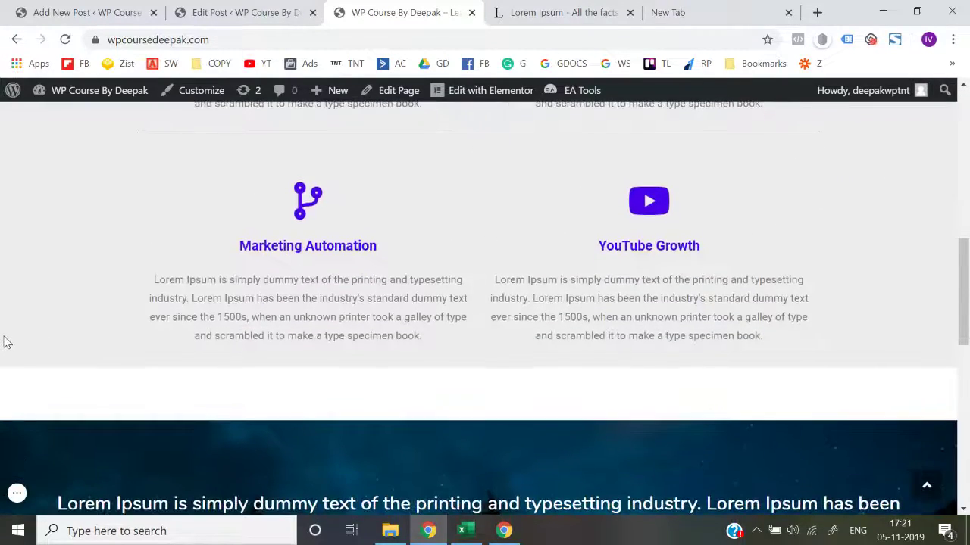
{"action": "scroll", "coordinate": [3, 343], "scroll_direction": "down", "scroll_amount": 8}
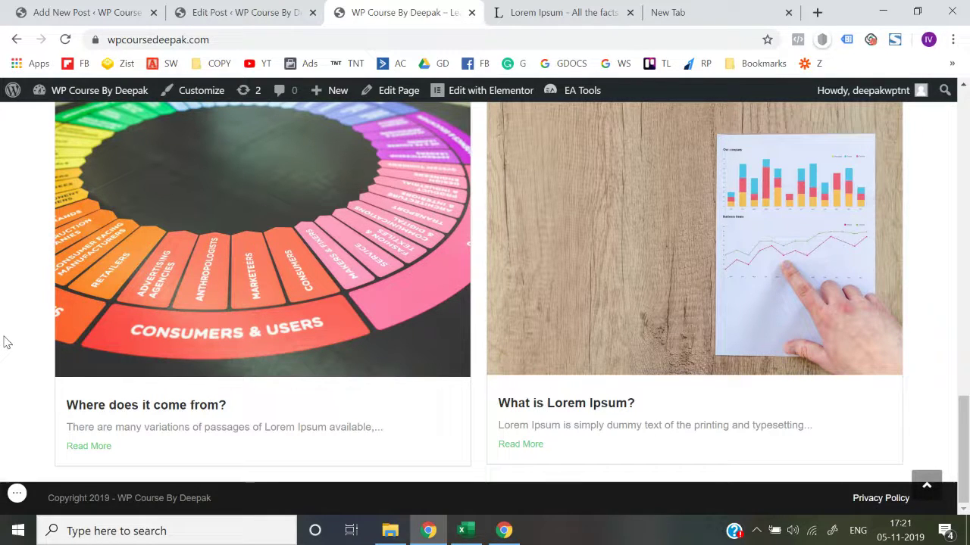
{"action": "left_click", "coordinate": [17, 493]}
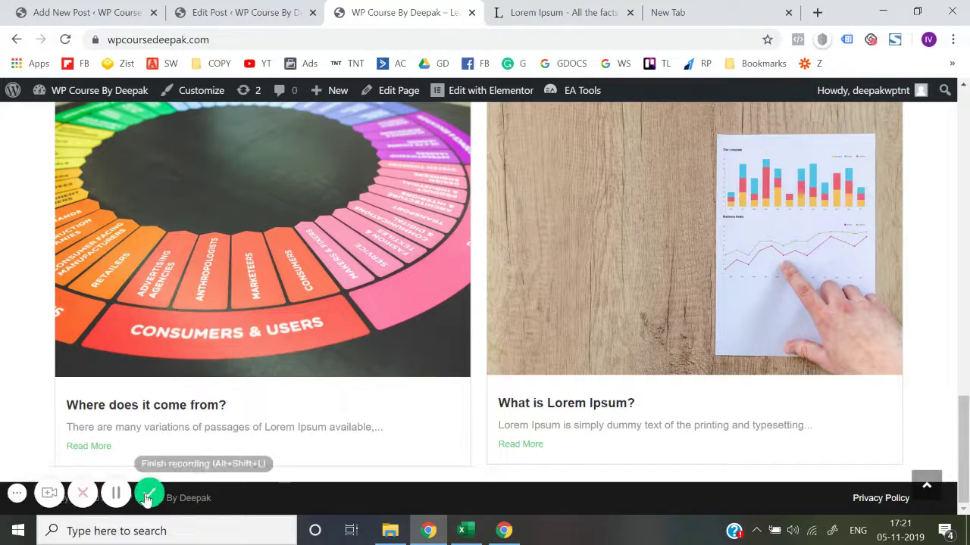